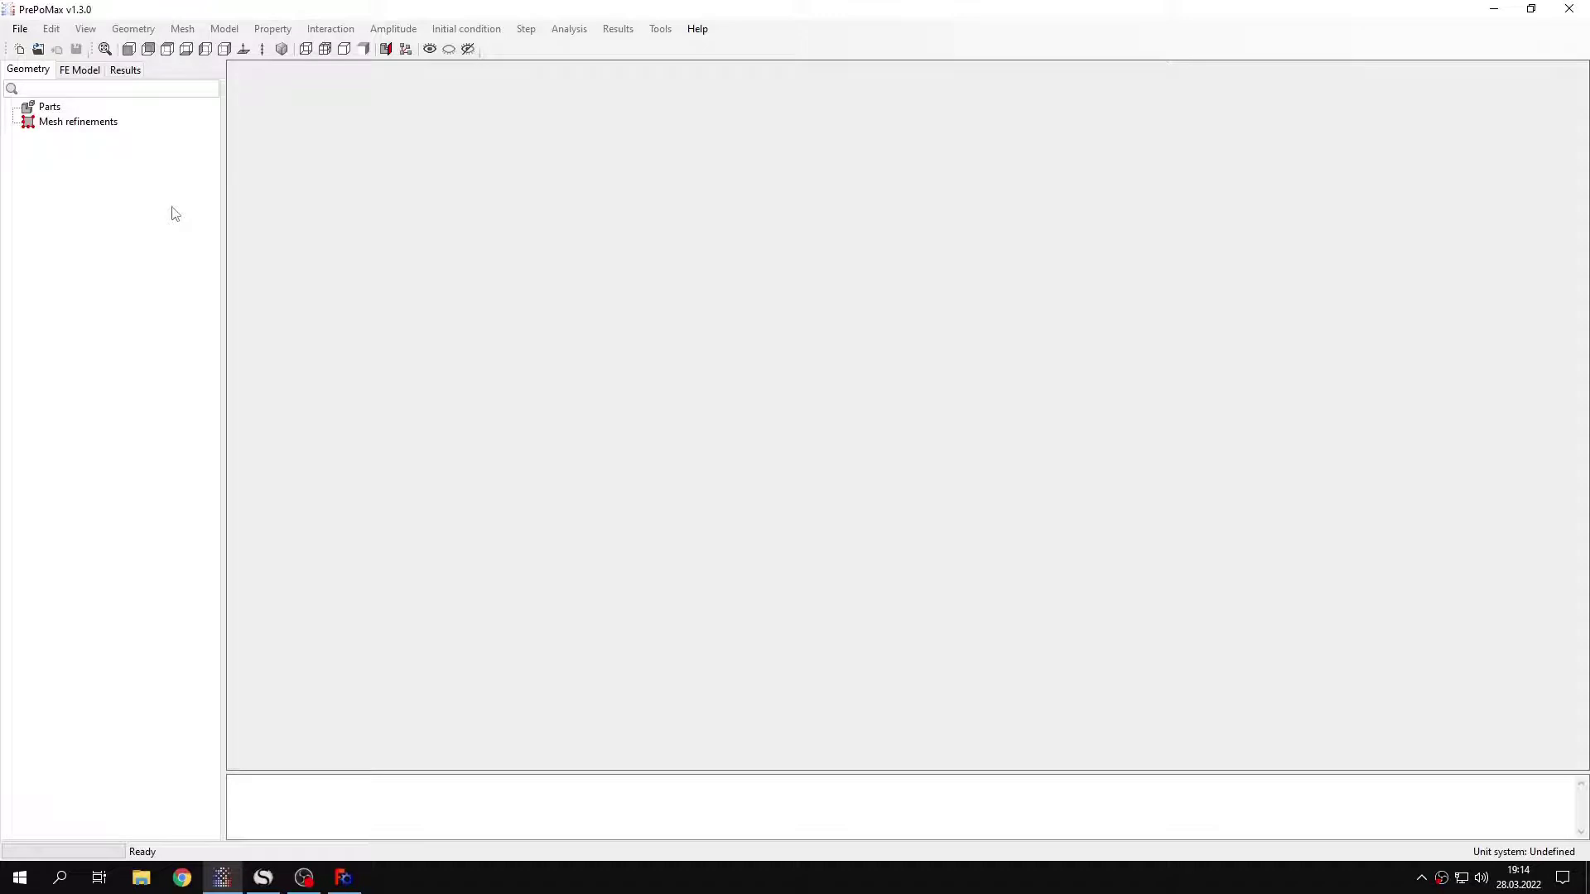
# Create a new model set to 2D axisymmetric with mm, ton, s, °C units
pyautogui.click(19, 49)
pyautogui.moveTo(195, 93); pyautogui.dragTo(280, 144)
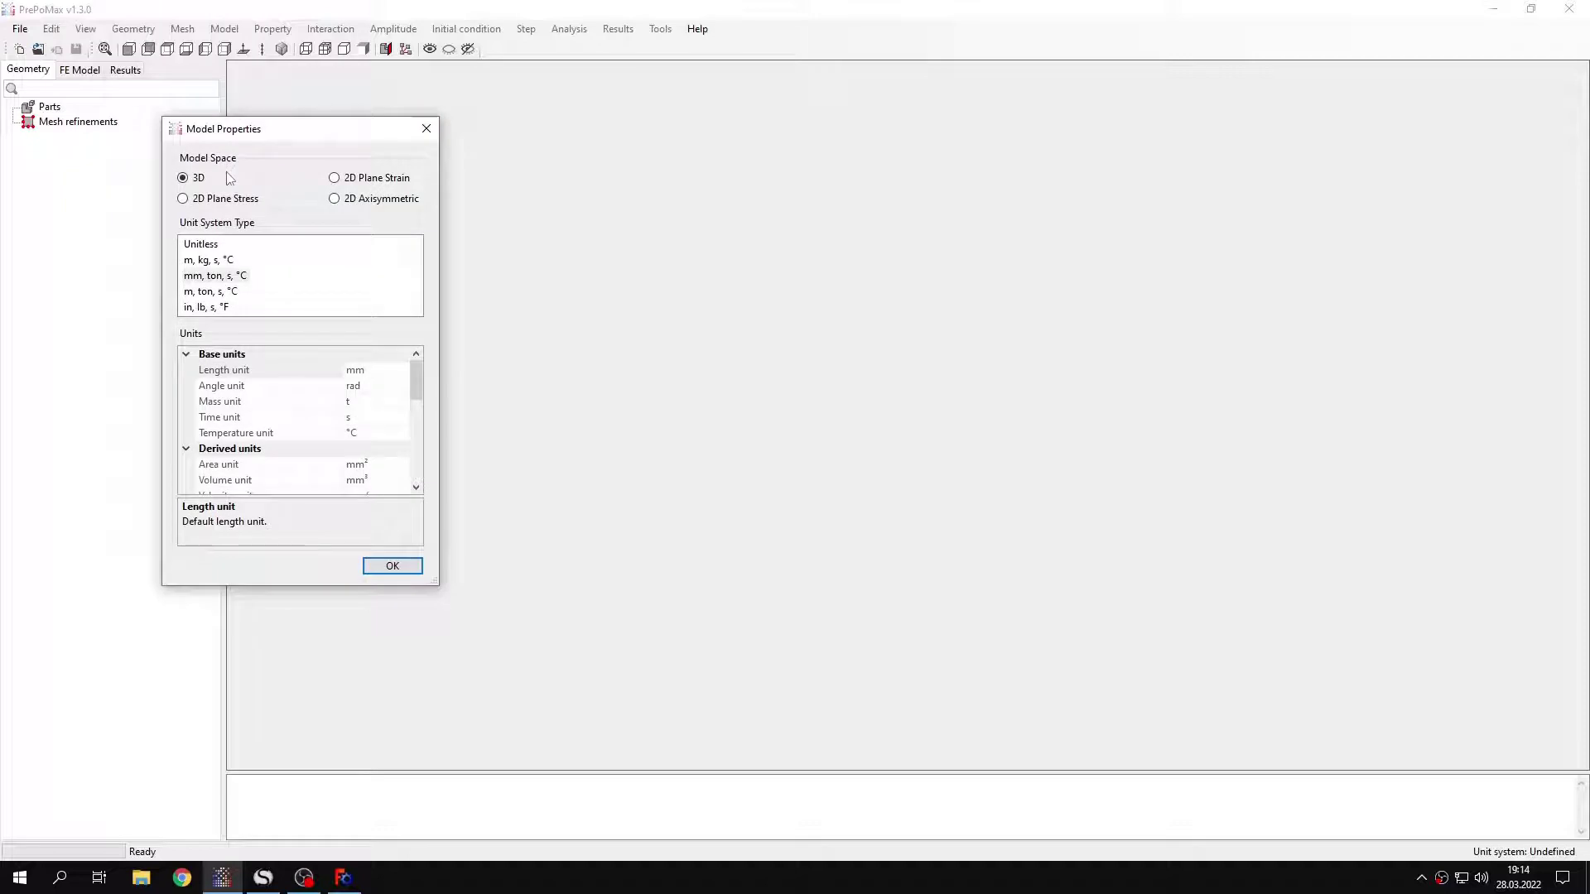
pyautogui.click(400, 204)
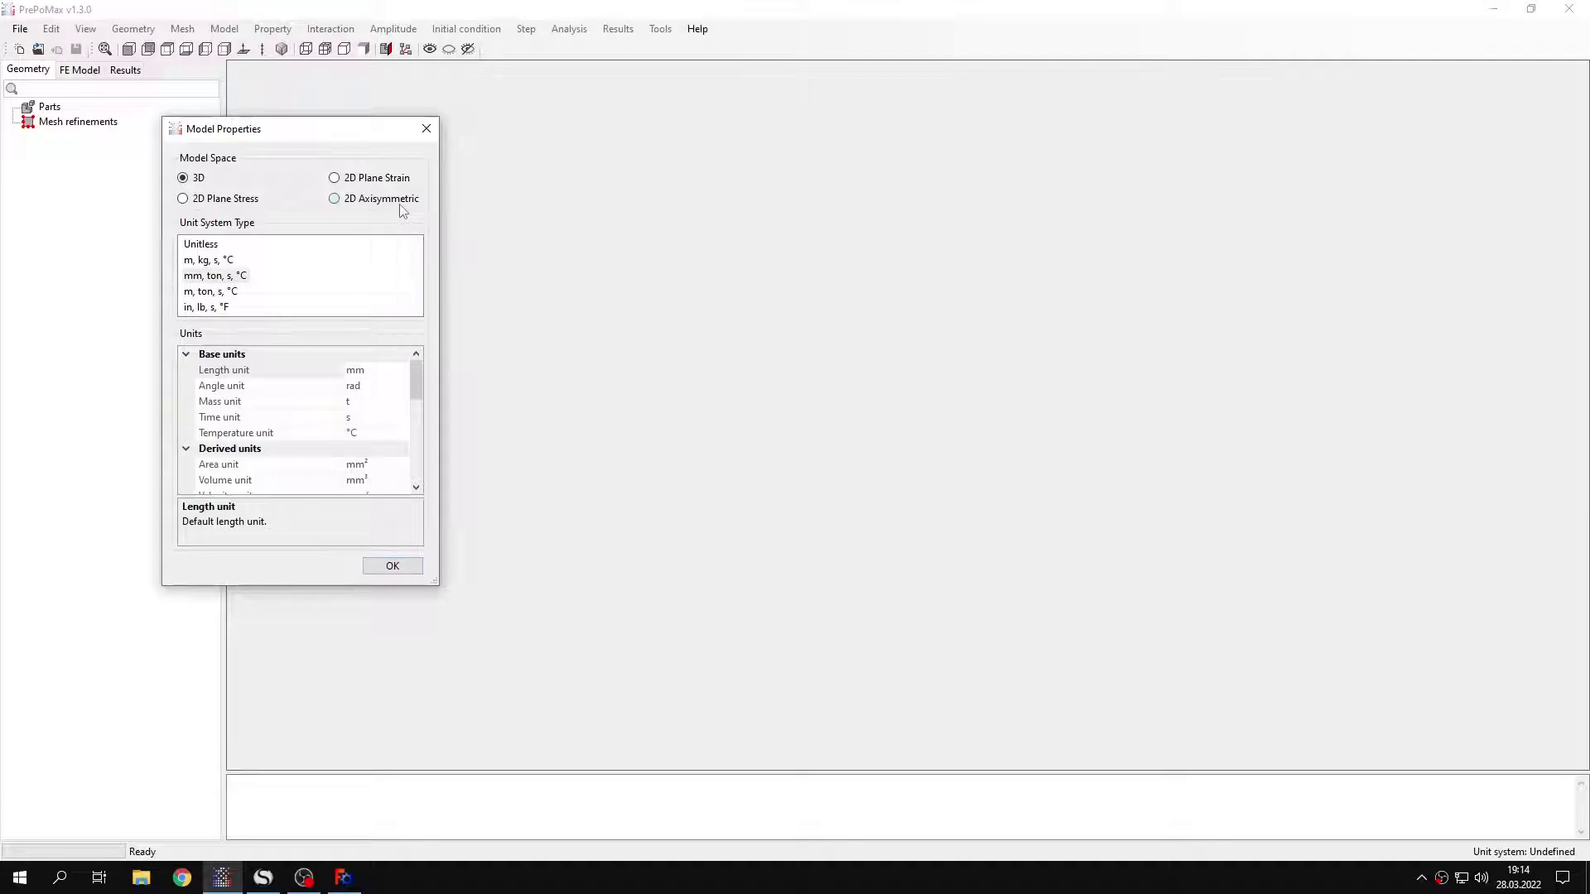
pyautogui.click(394, 566)
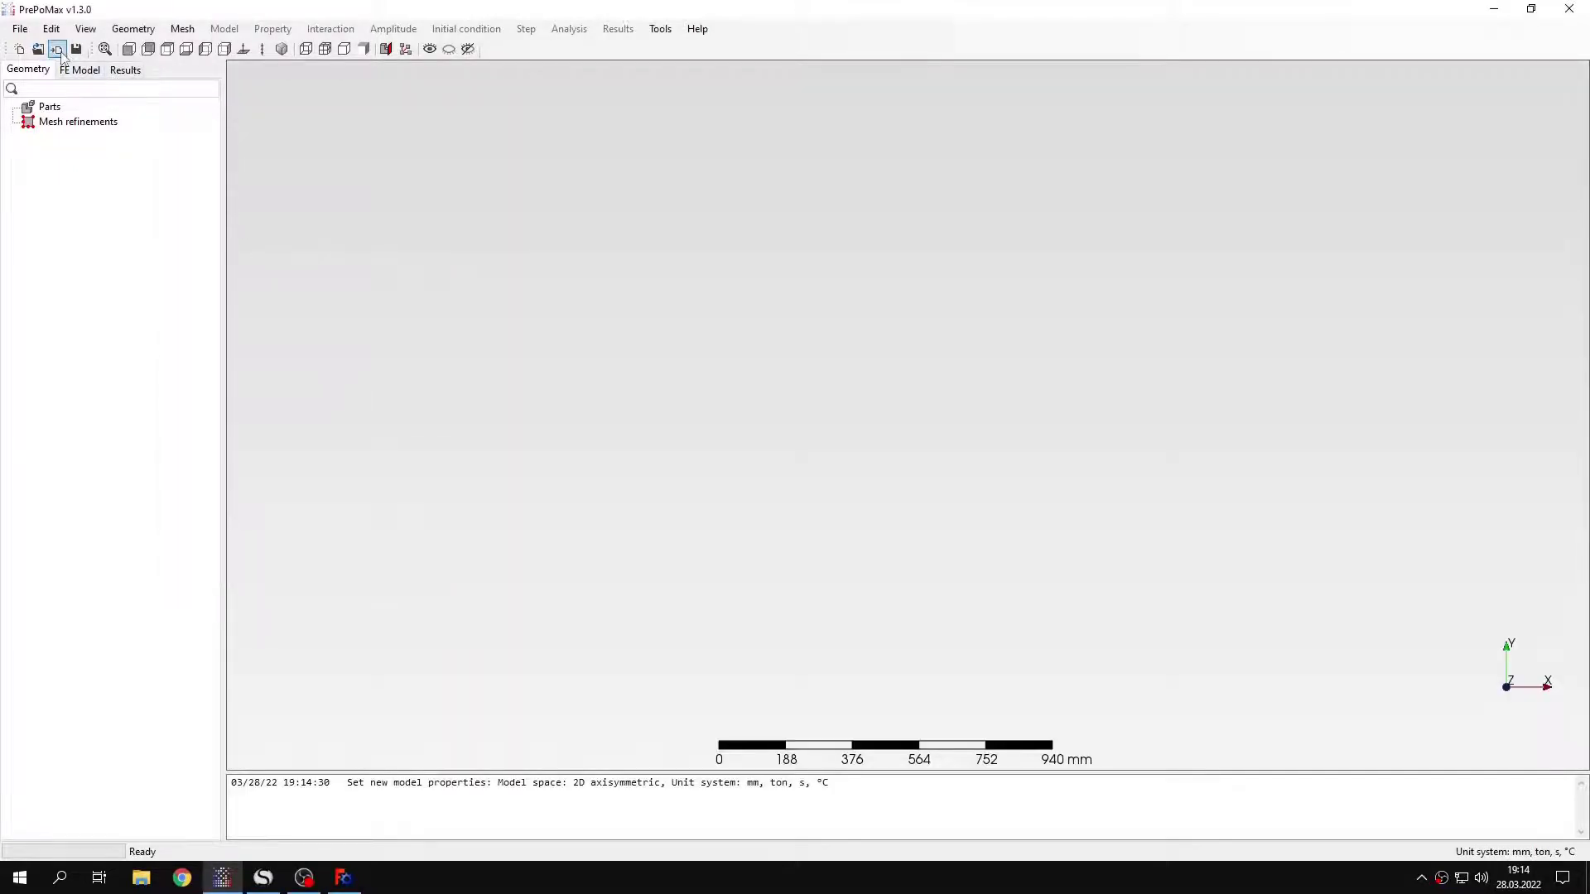
# Import the 'Tutorial 18 - toroidal pressure vessel' geometry
pyautogui.click(57, 50)
pyautogui.click(669, 503)
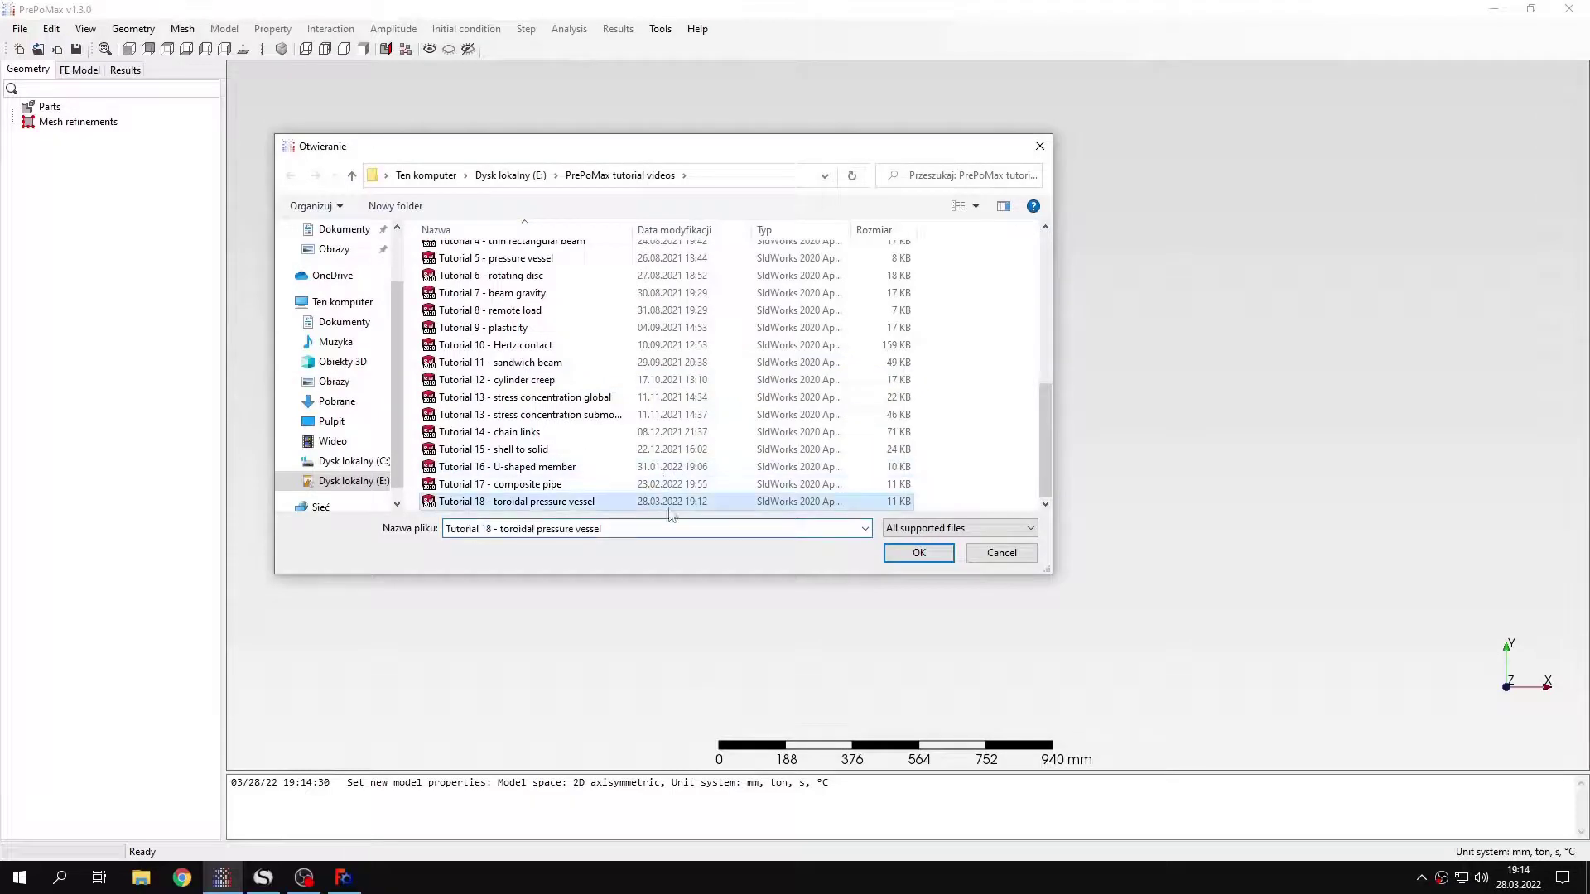
pyautogui.click(907, 553)
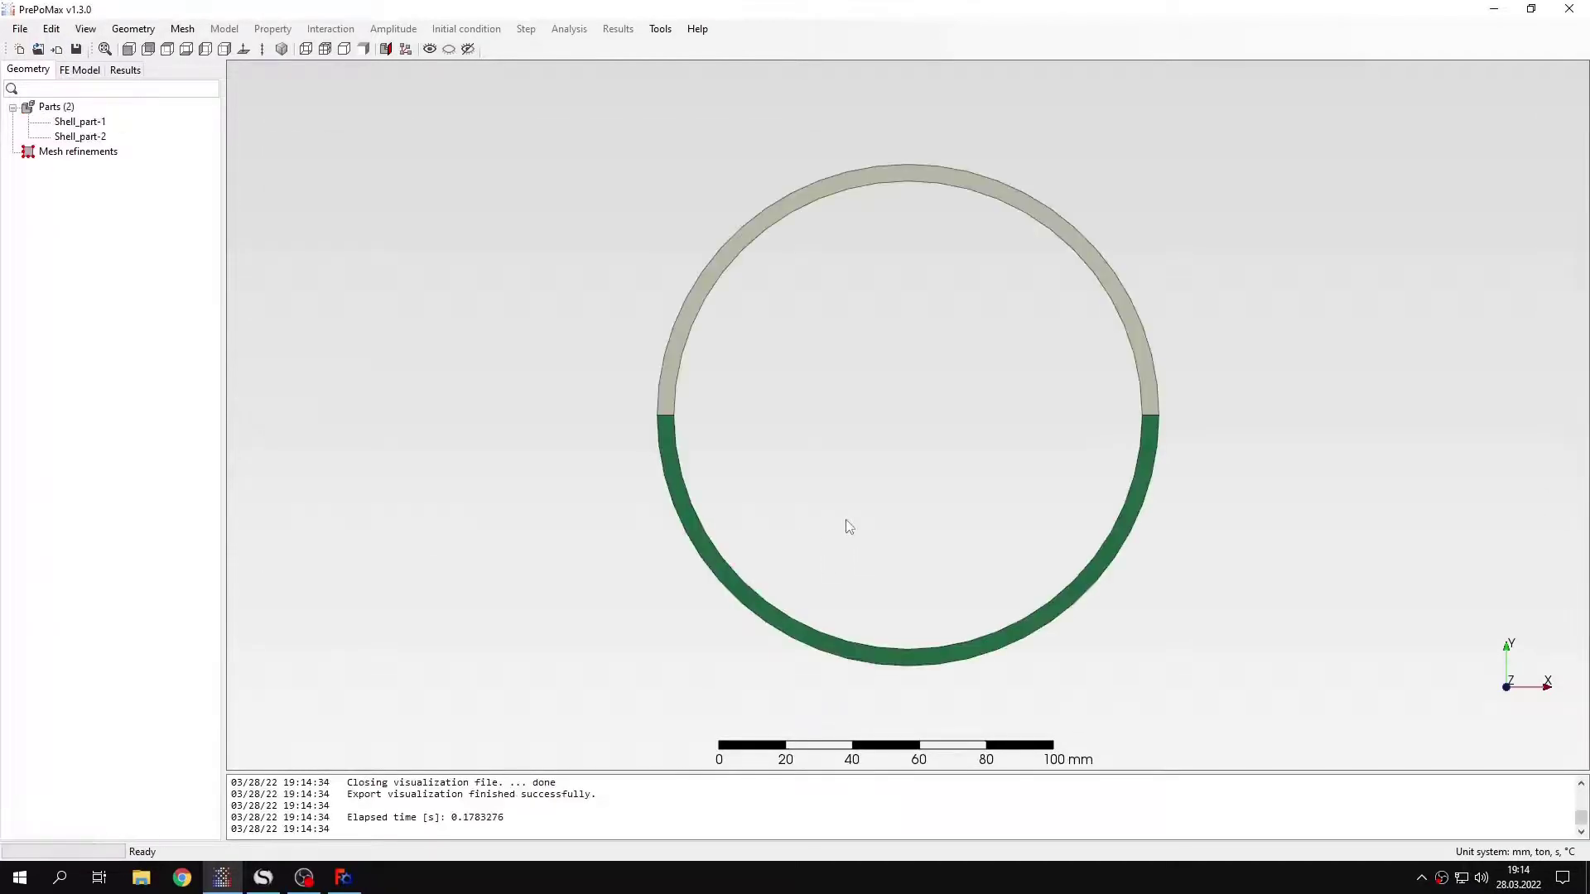
# Merge the two shell parts into a single compound part, Compound-1
pyautogui.click(673, 340)
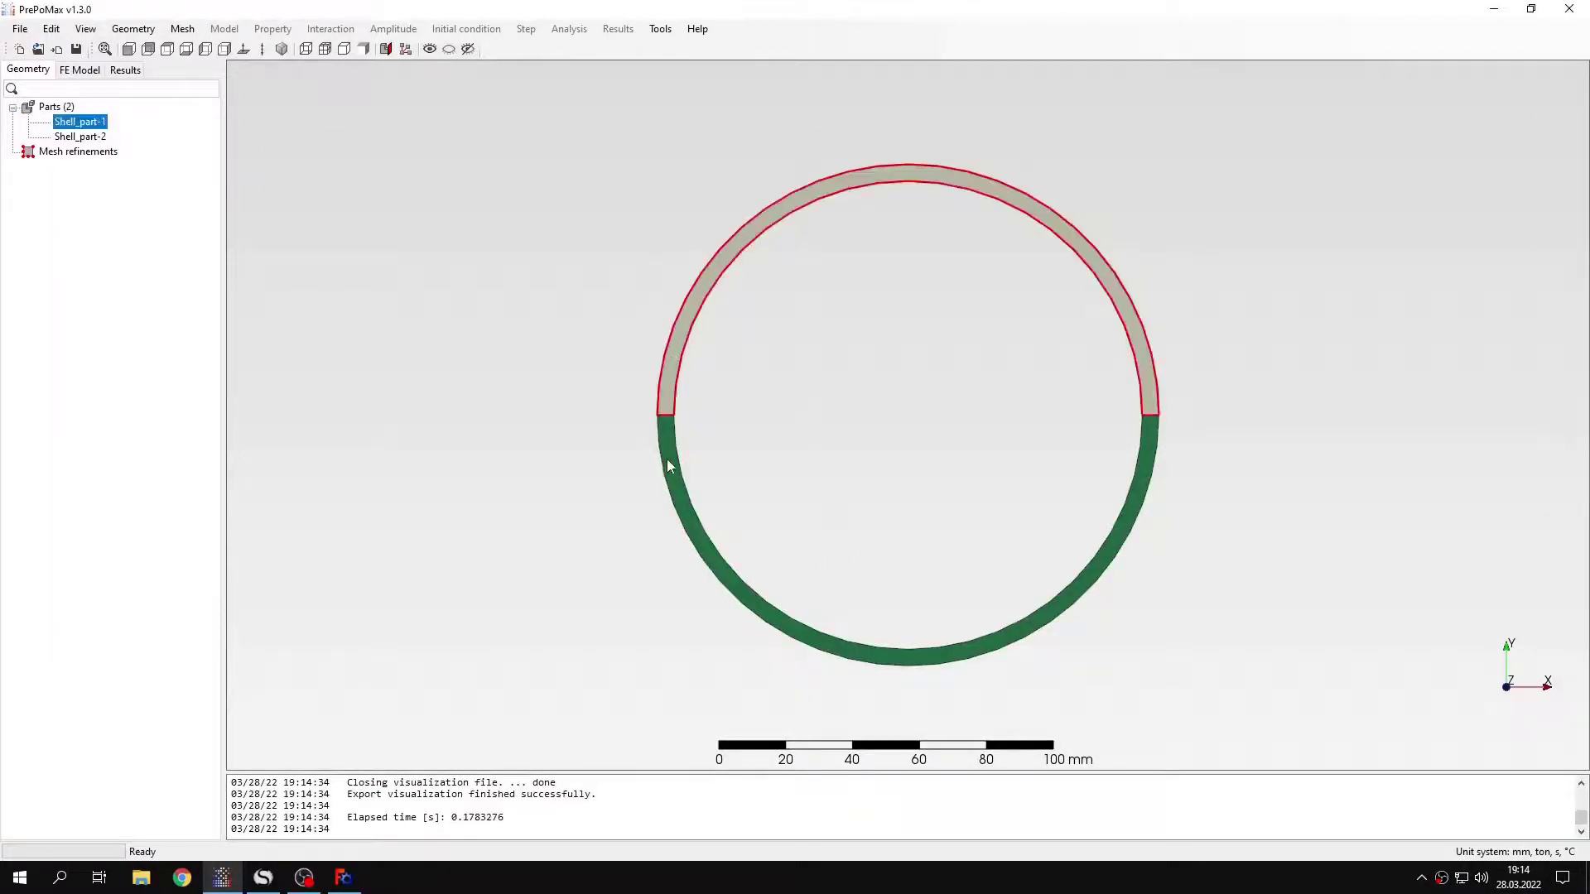
pyautogui.click(760, 396)
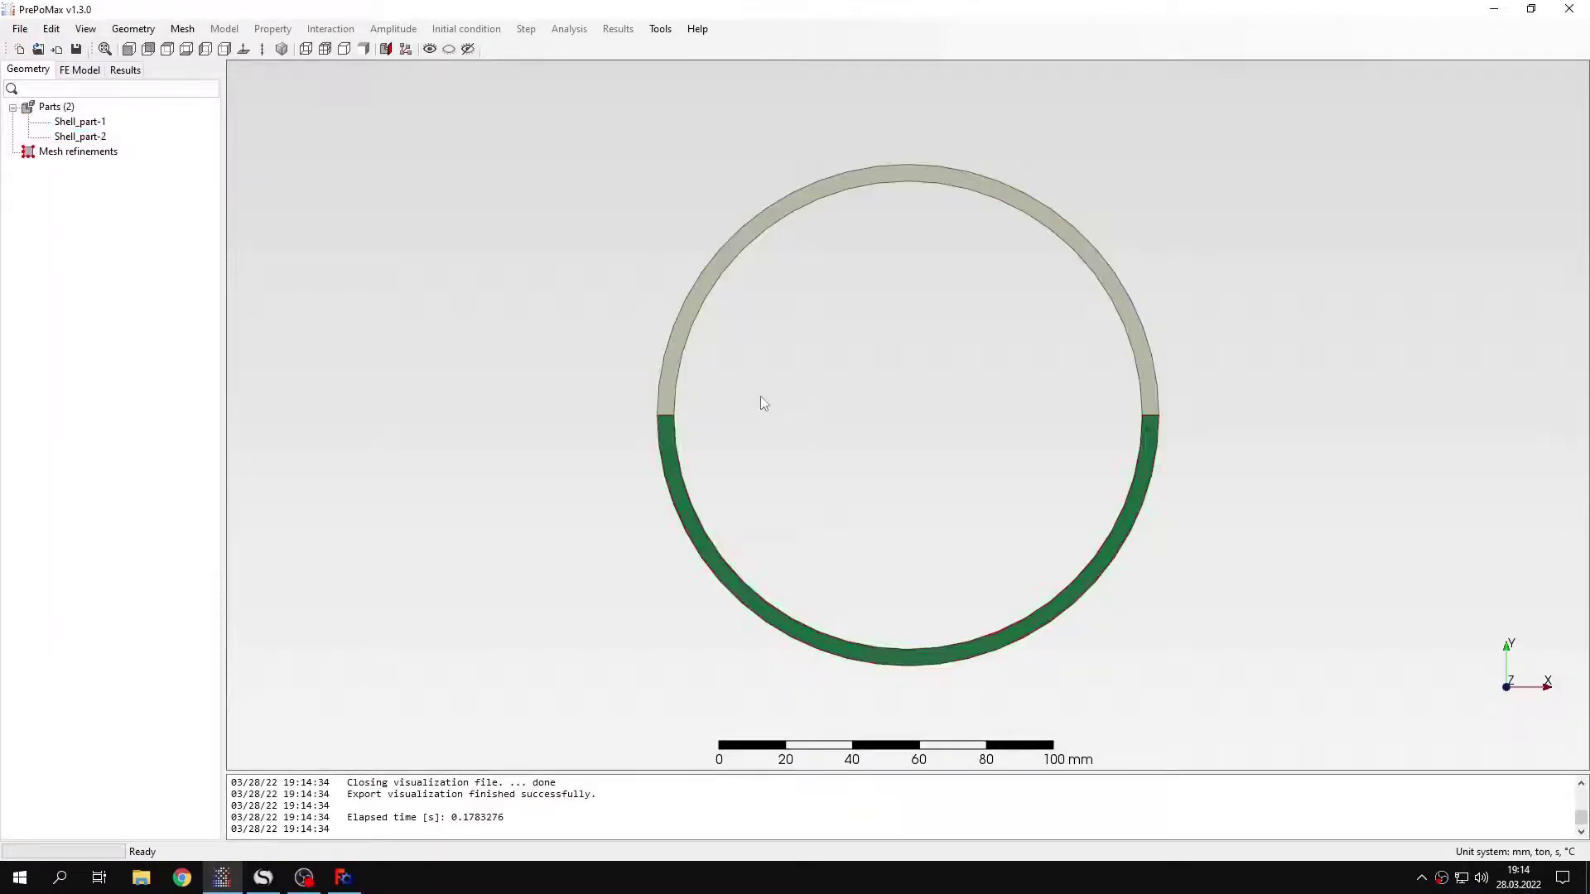
pyautogui.click(97, 123)
pyautogui.keyDown('ctrl'); pyautogui.click(83, 137); pyautogui.keyUp('ctrl')
pyautogui.rightClick(102, 139)
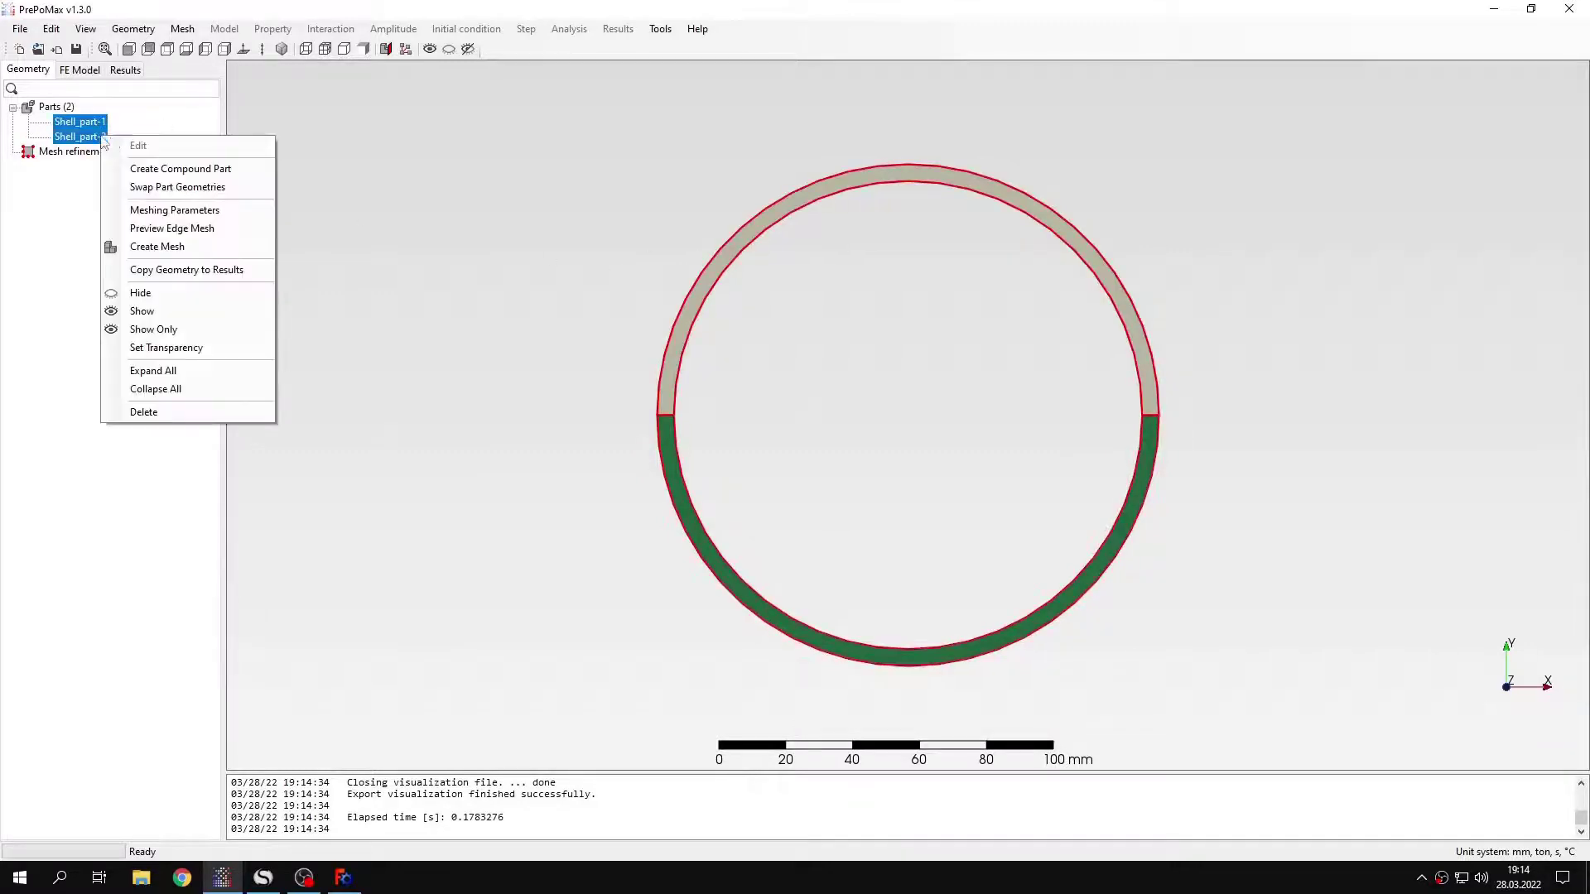
pyautogui.click(170, 168)
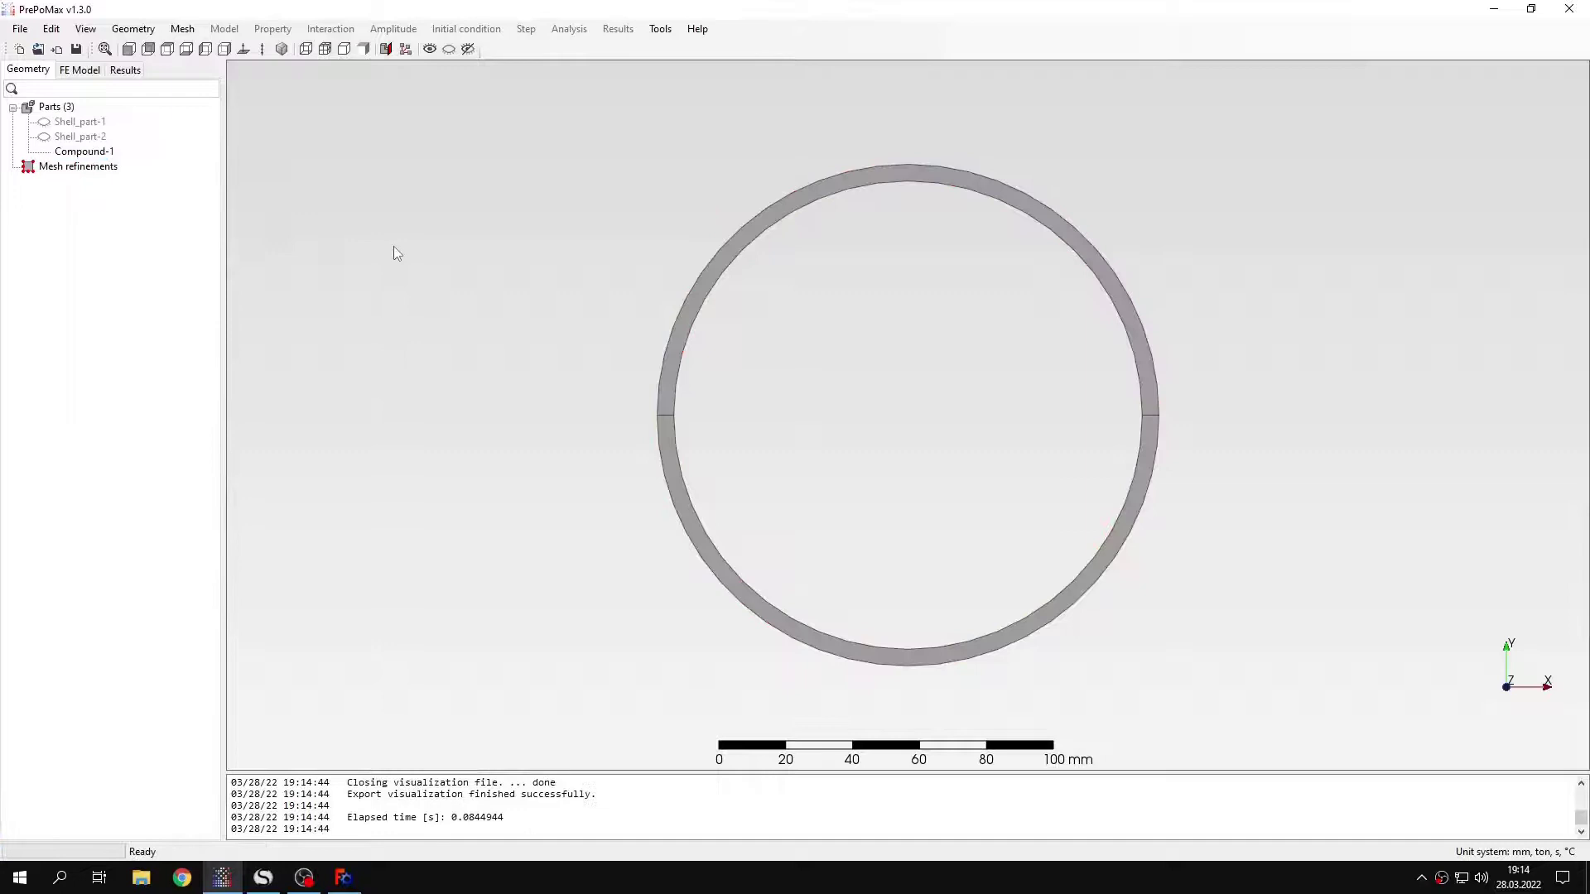
# Set Compound-1's maximum element size to 1.5 mm and generate its mesh
pyautogui.moveTo(580, 268); pyautogui.dragTo(666, 416)
pyautogui.rightClick(667, 417)
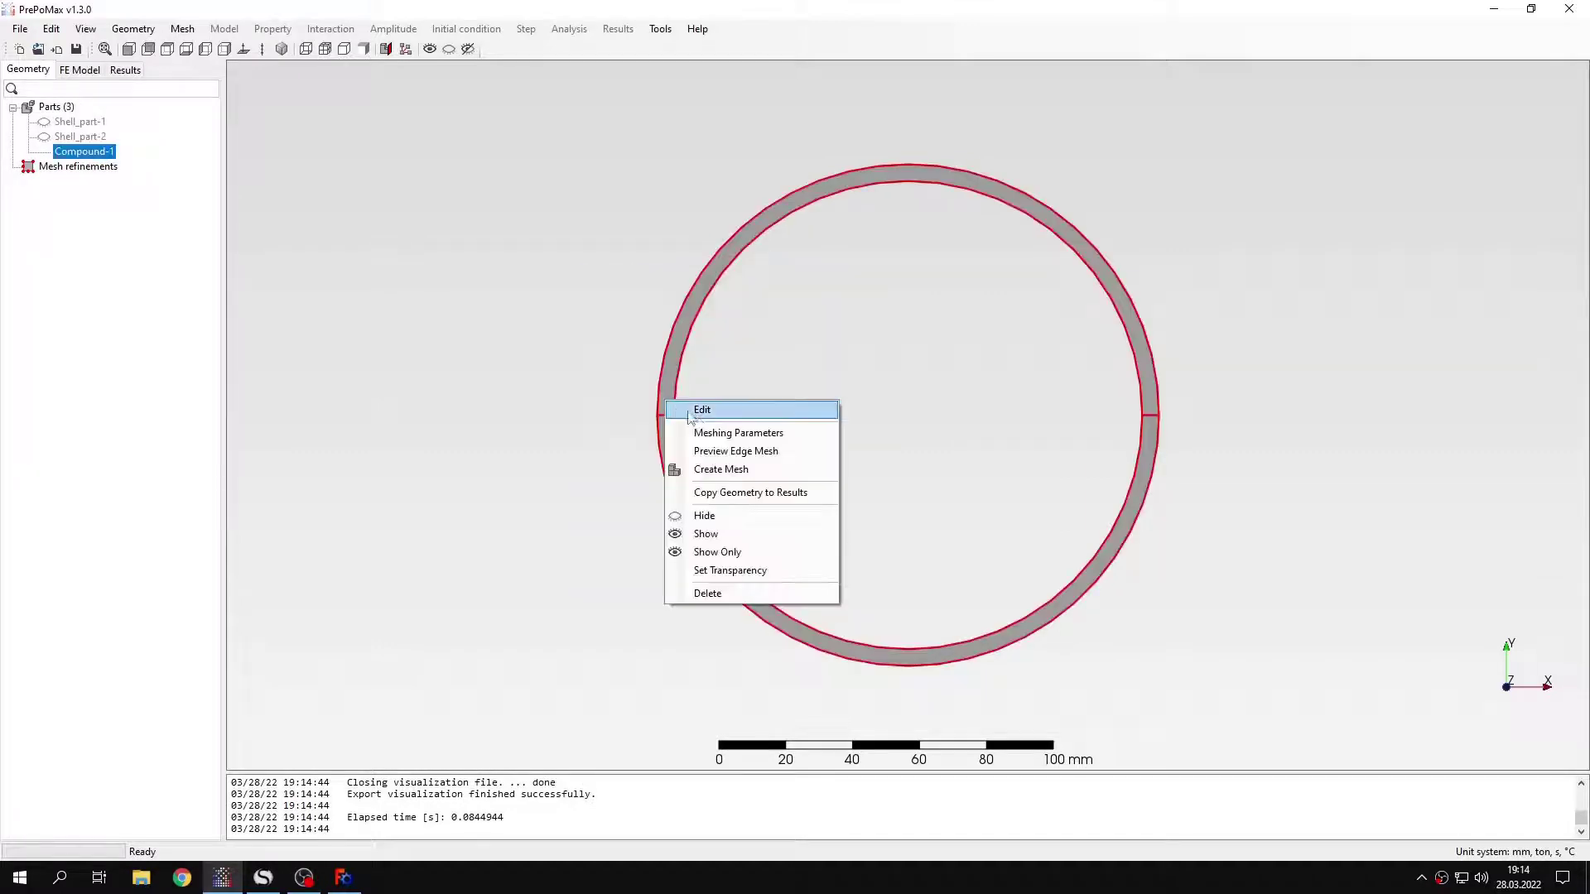
pyautogui.click(750, 433)
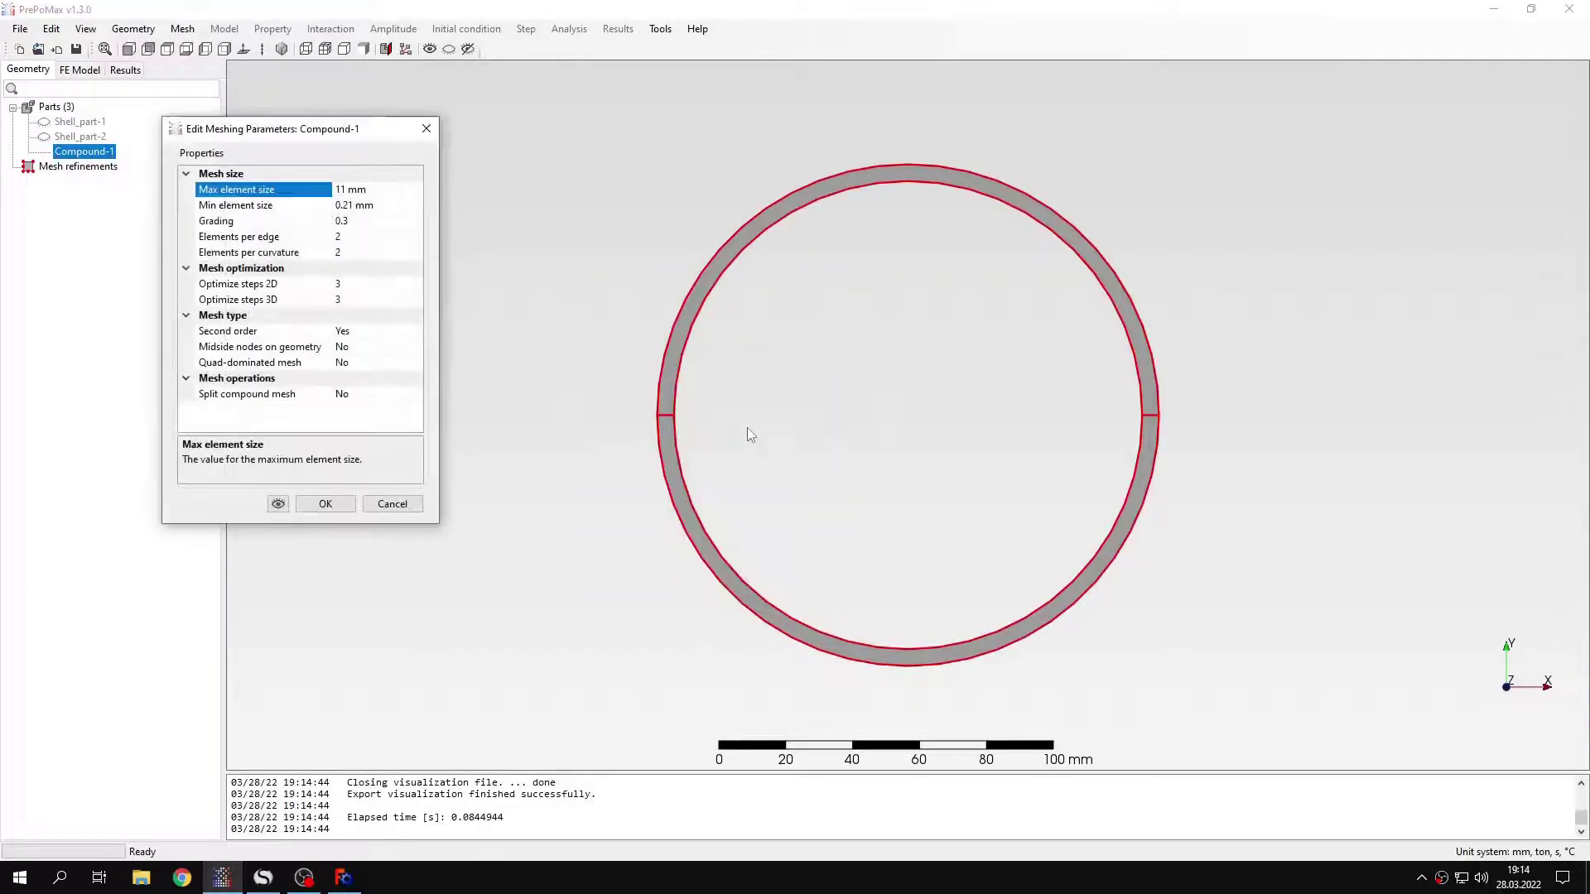
pyautogui.click(342, 191)
pyautogui.write('1.5')
pyautogui.click(344, 507)
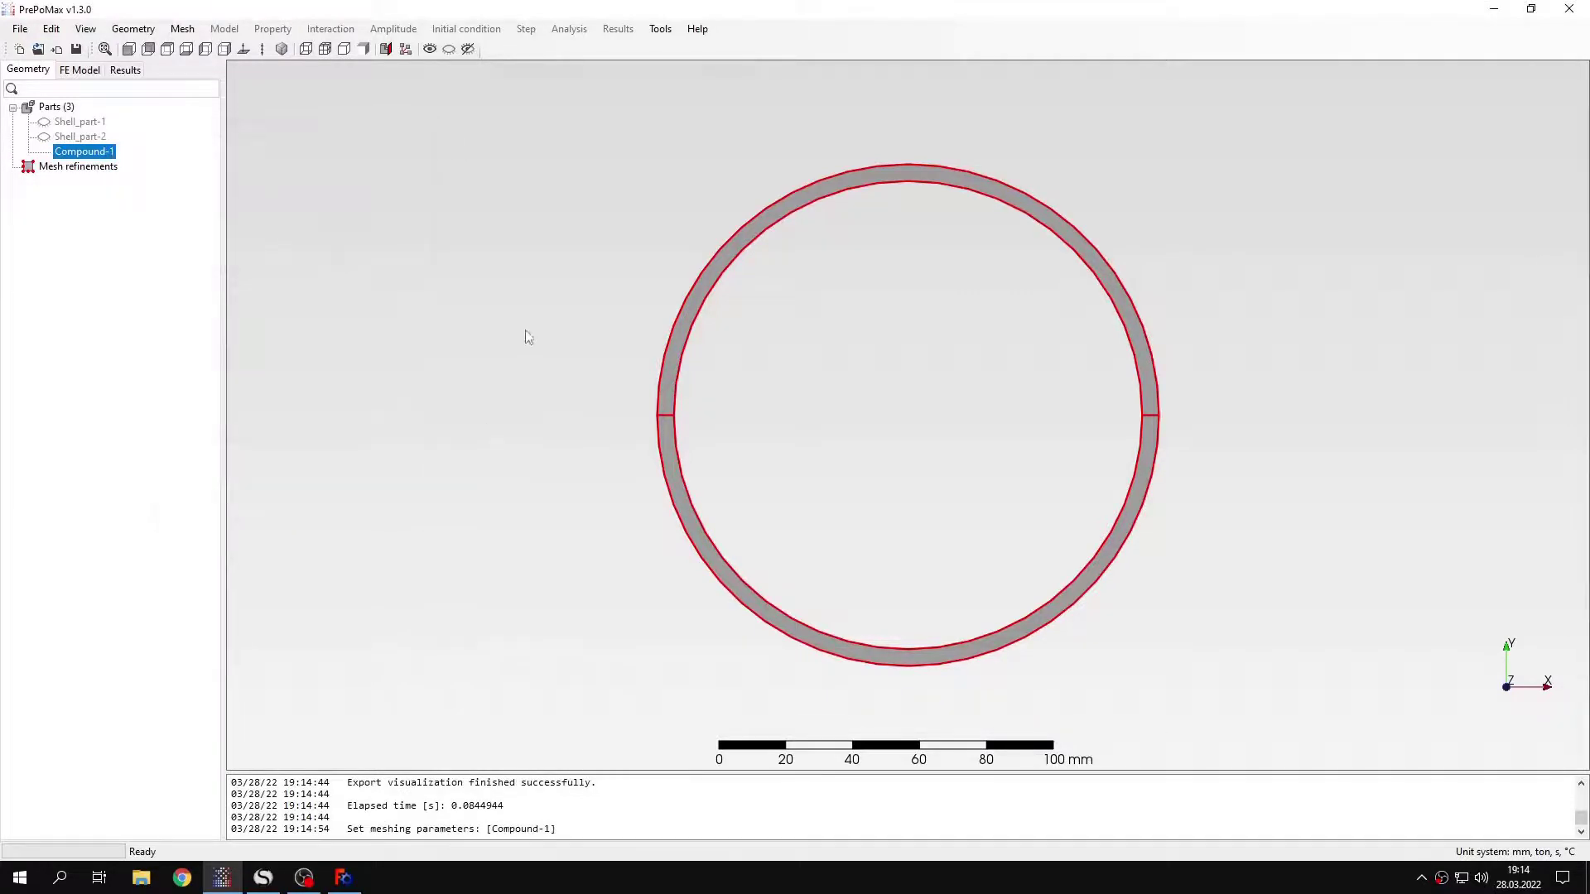
pyautogui.rightClick(680, 335)
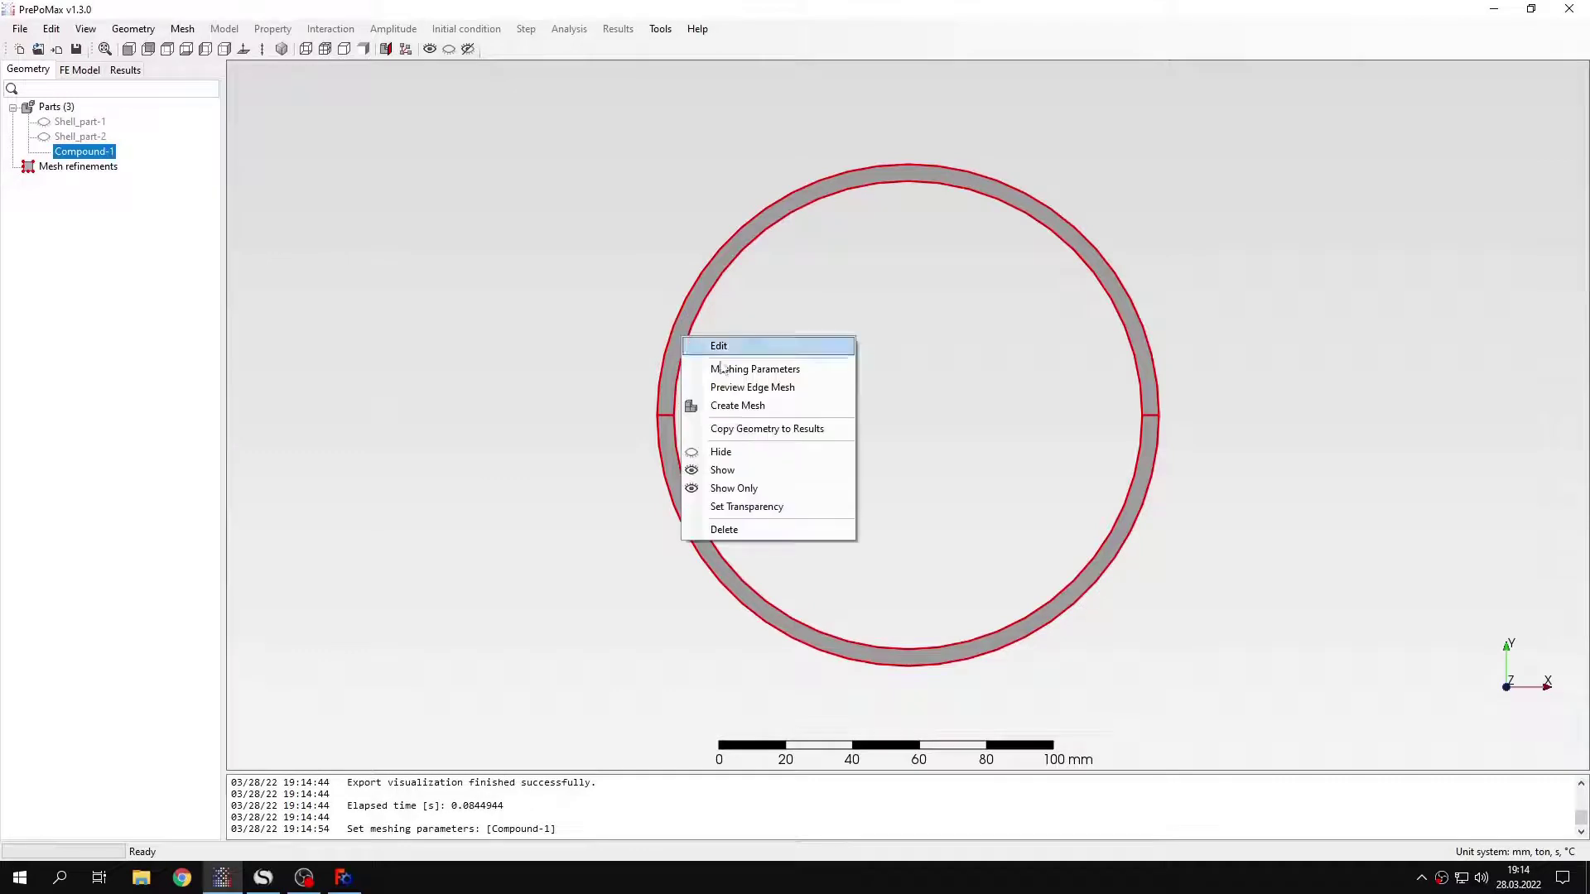
pyautogui.click(733, 405)
pyautogui.click(565, 368)
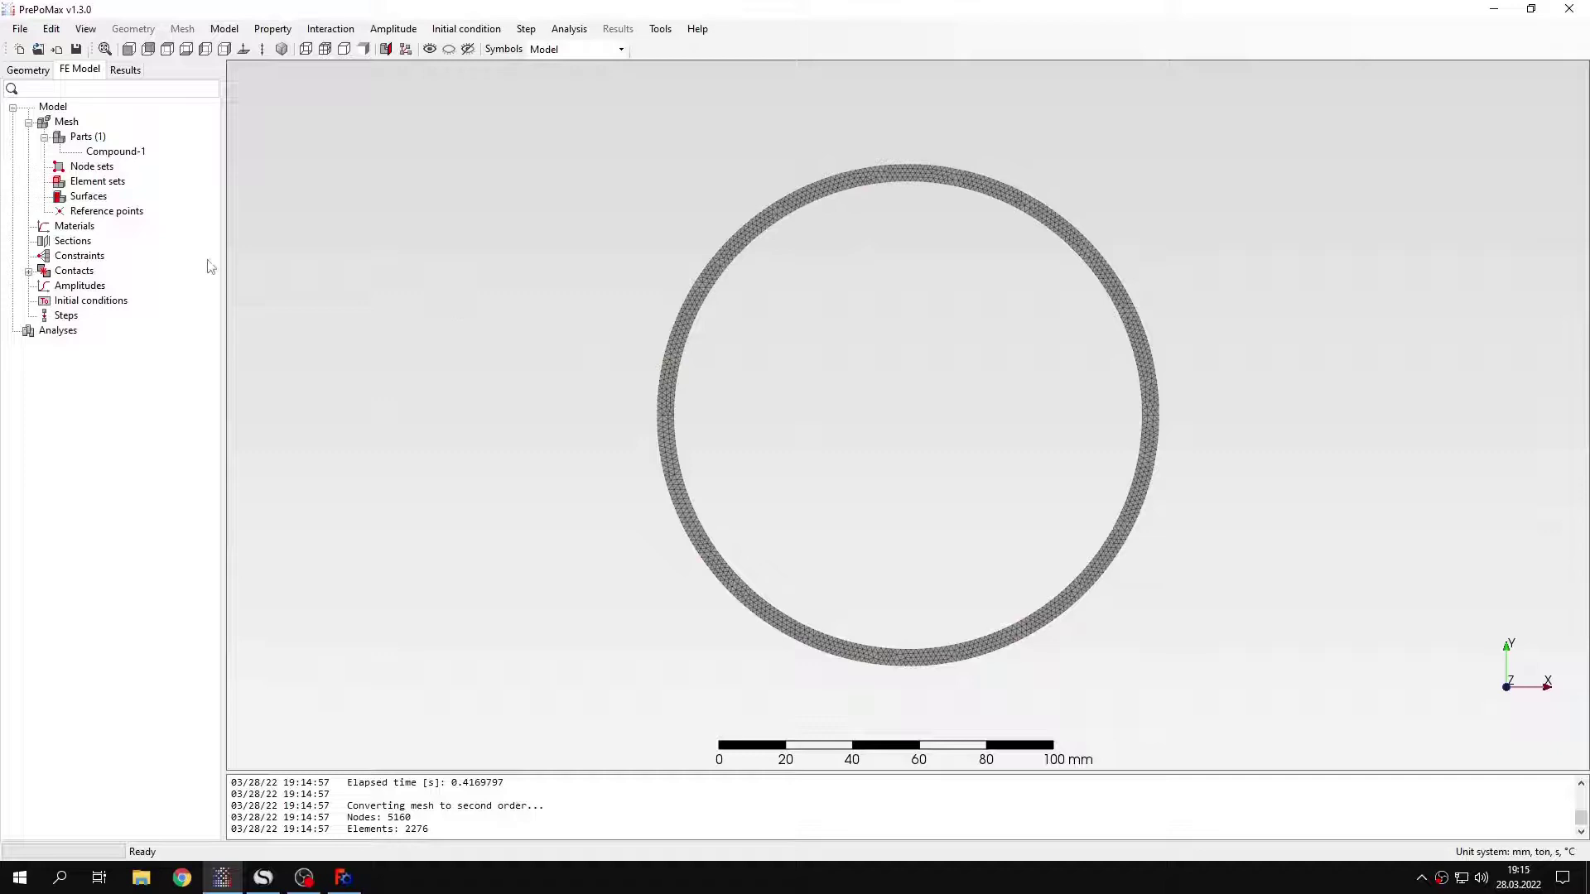
# Give Material-1 Elastic behaviour with Young's modulus 210000 MPa and Poisson's ratio 0.3
pyautogui.doubleClick(81, 227)
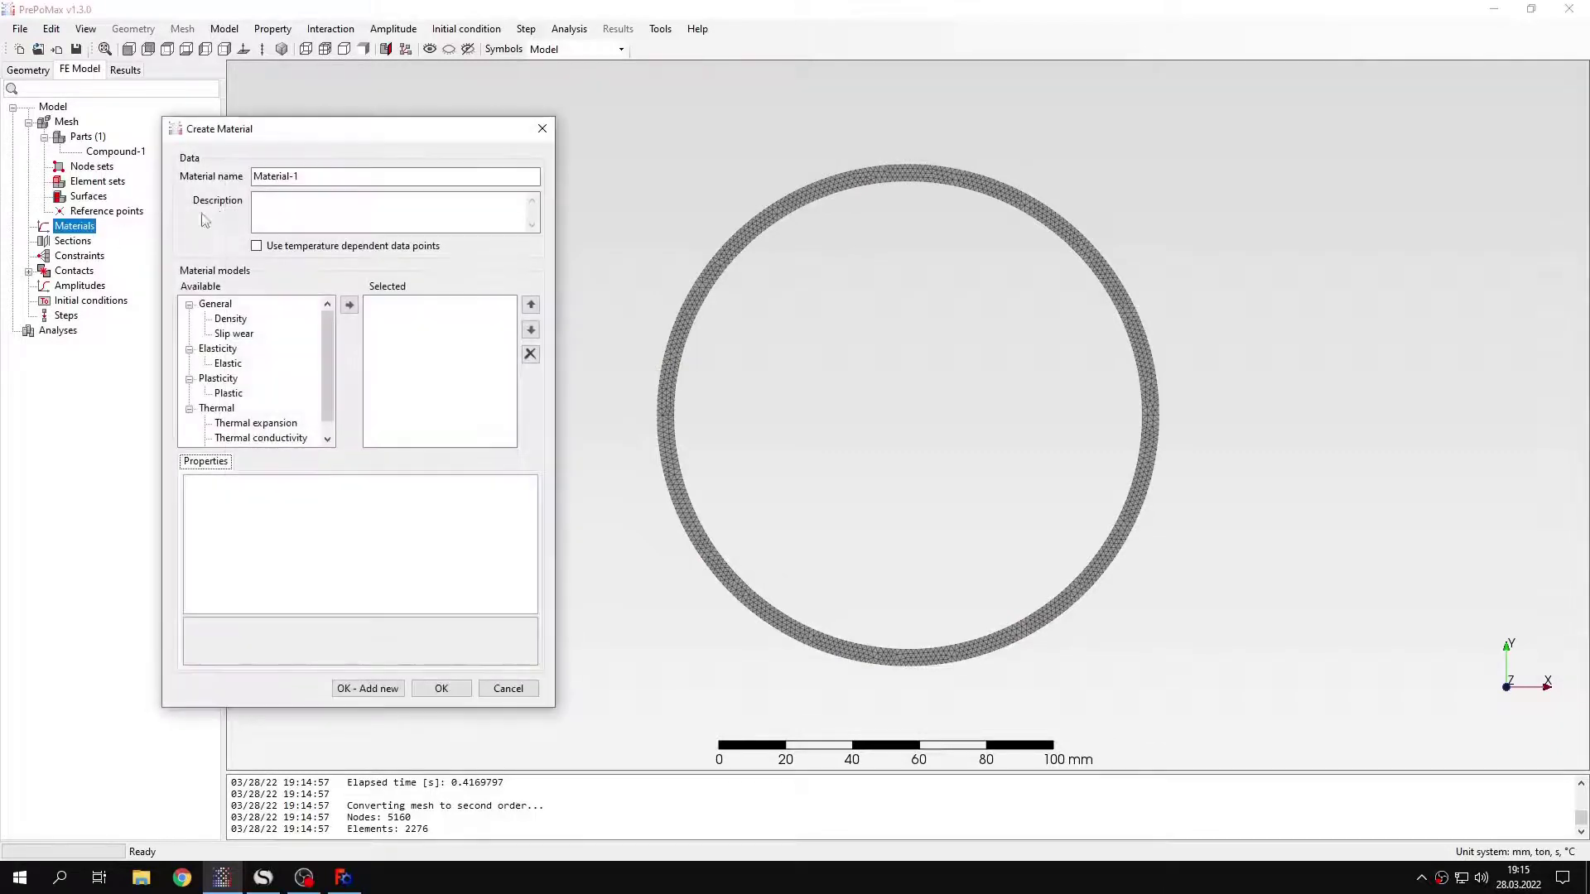
pyautogui.click(228, 363)
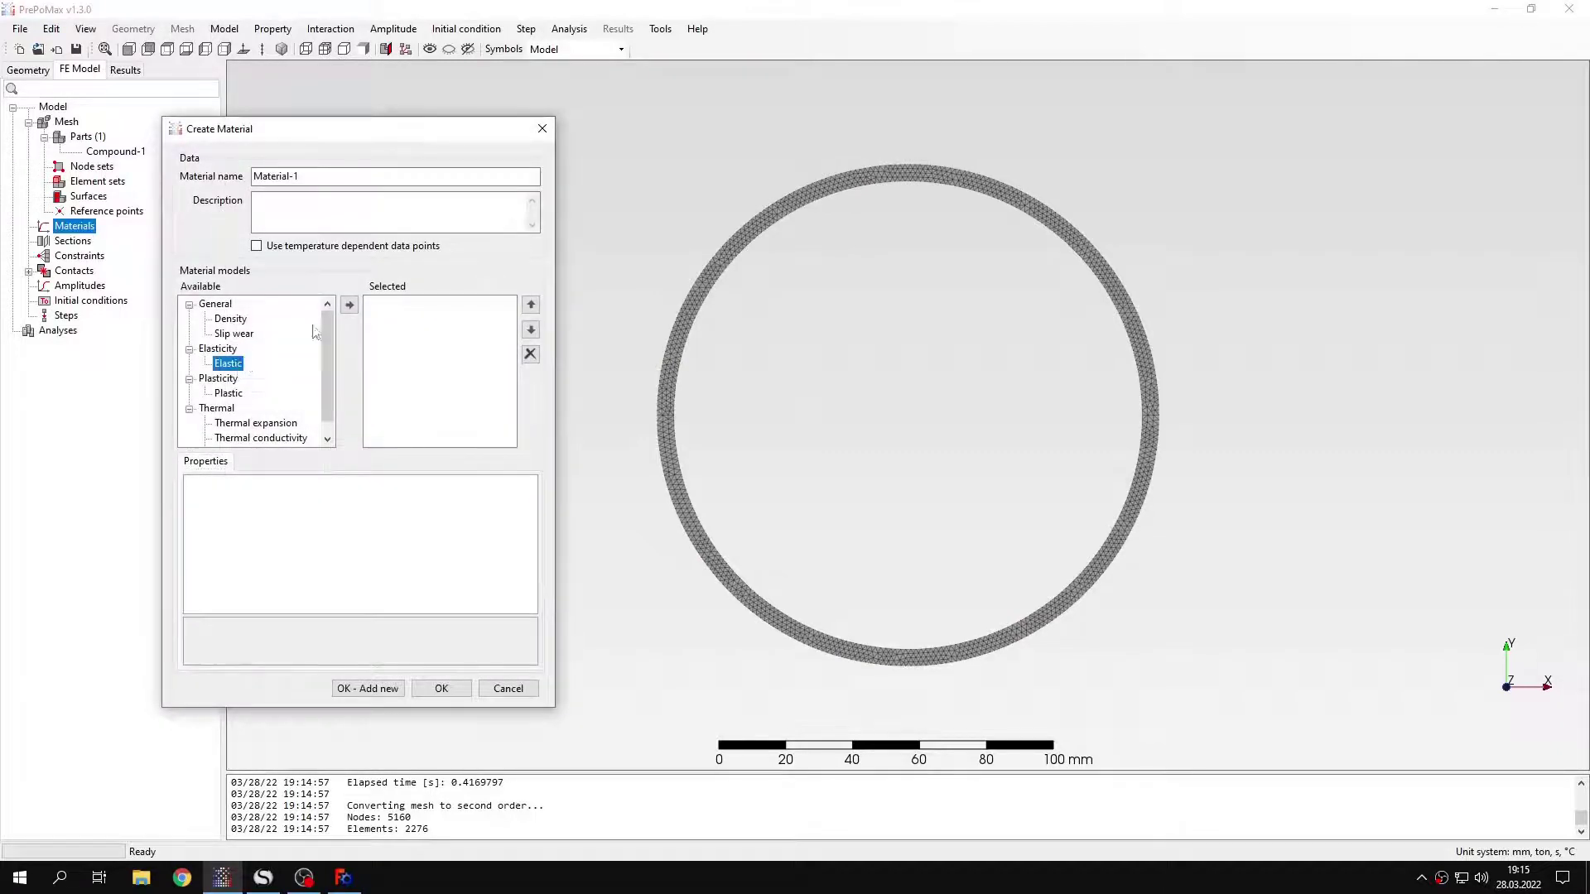
pyautogui.click(350, 305)
pyautogui.click(359, 499)
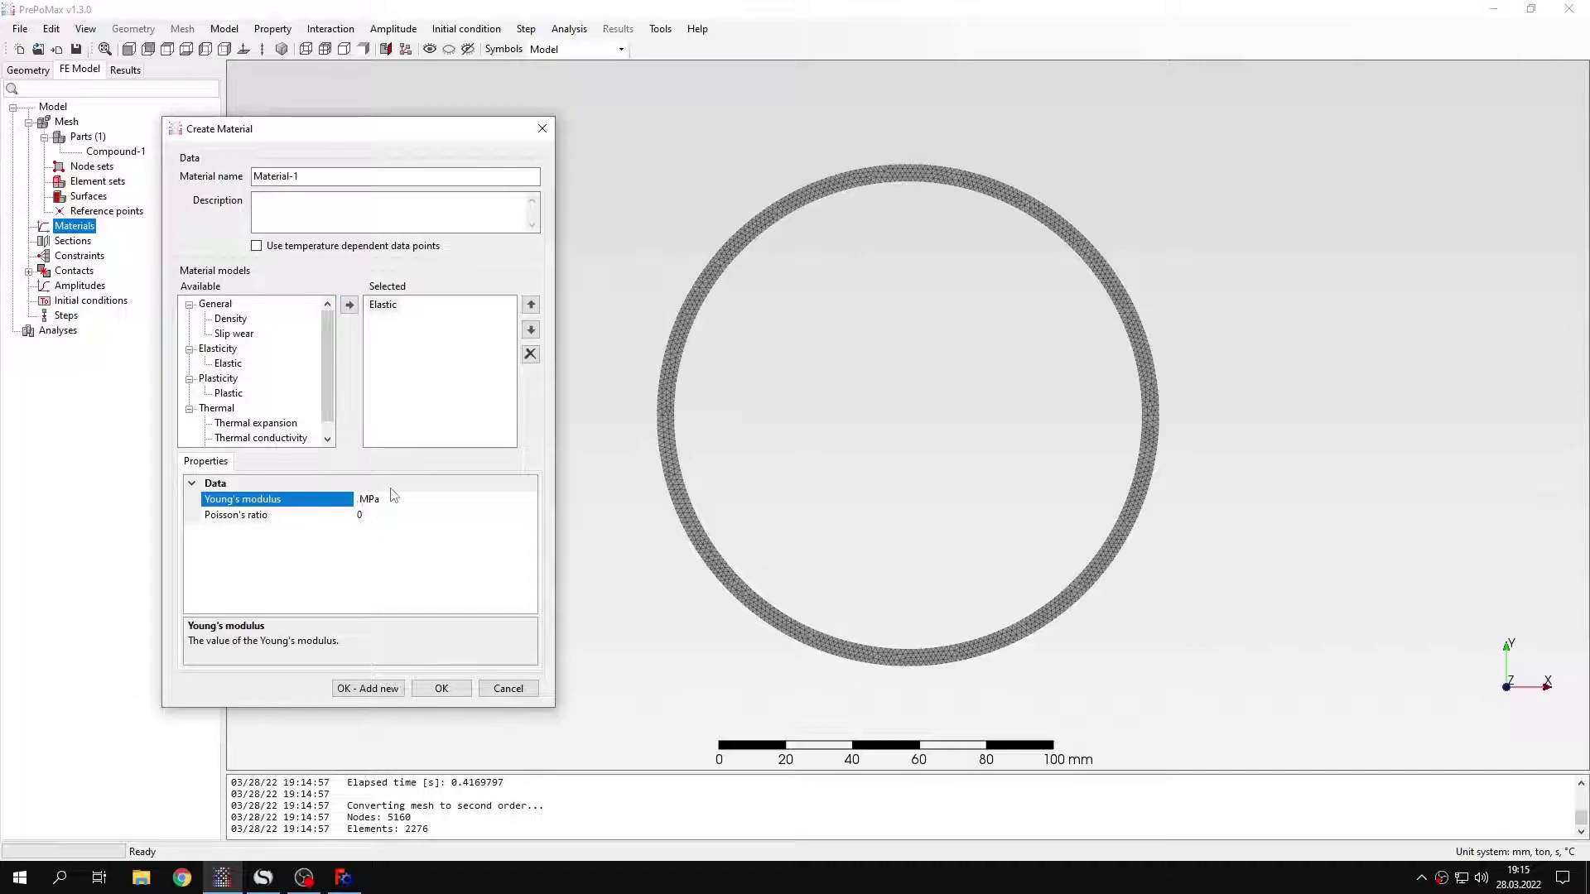
pyautogui.write('21000')
pyautogui.write('0')
pyautogui.press('Tab')
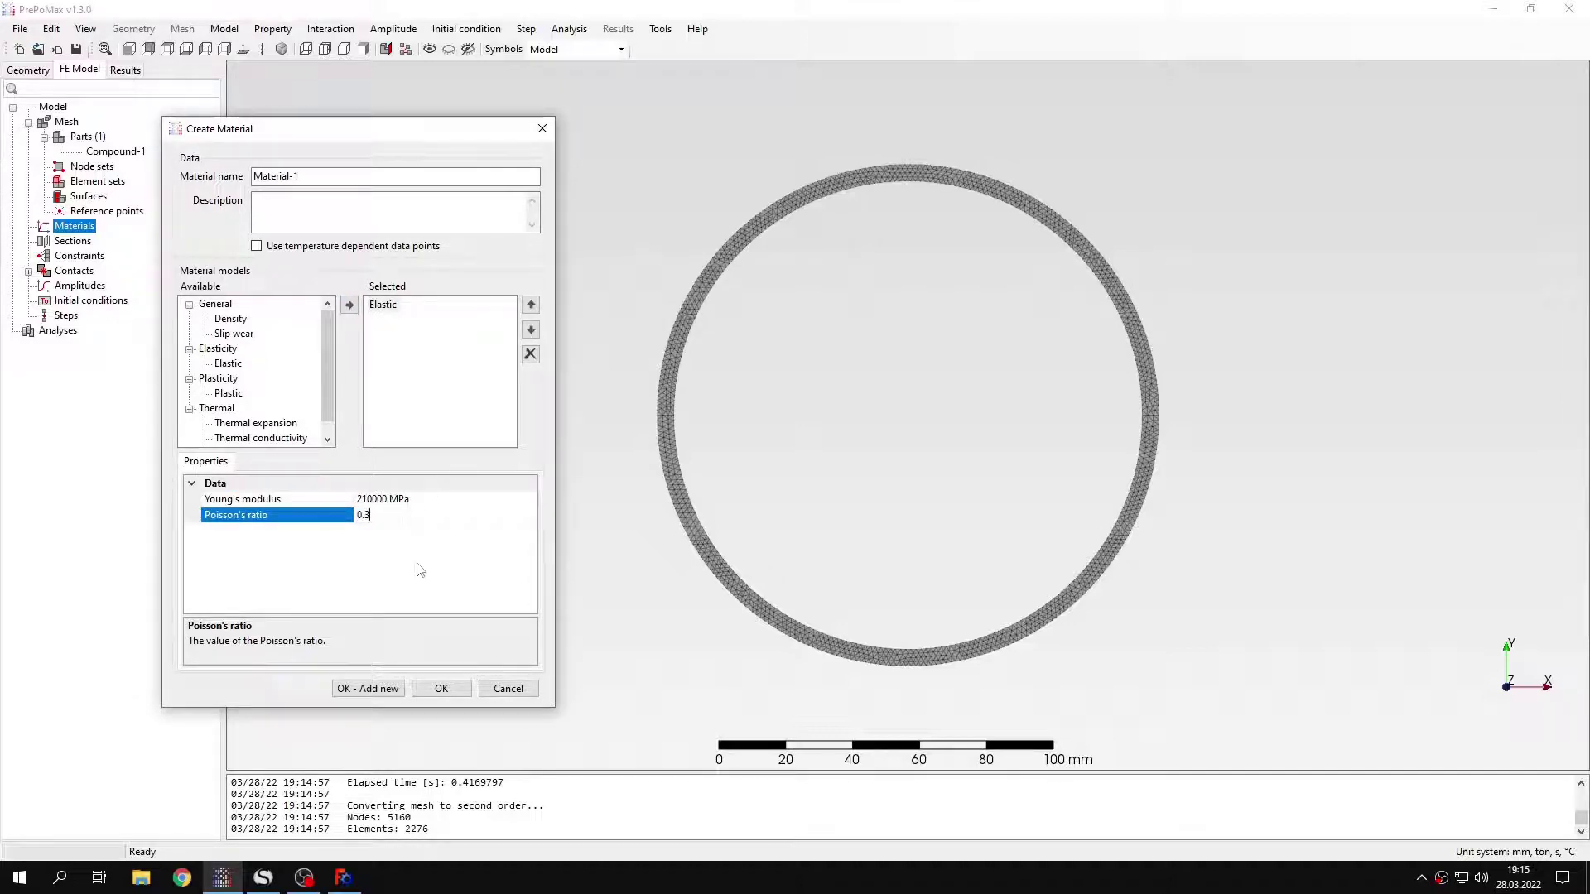
pyautogui.write('0.3')
# Save Material-1 and create Solid_section-1 assigning it to the whole ring
pyautogui.click(443, 687)
pyautogui.doubleClick(85, 263)
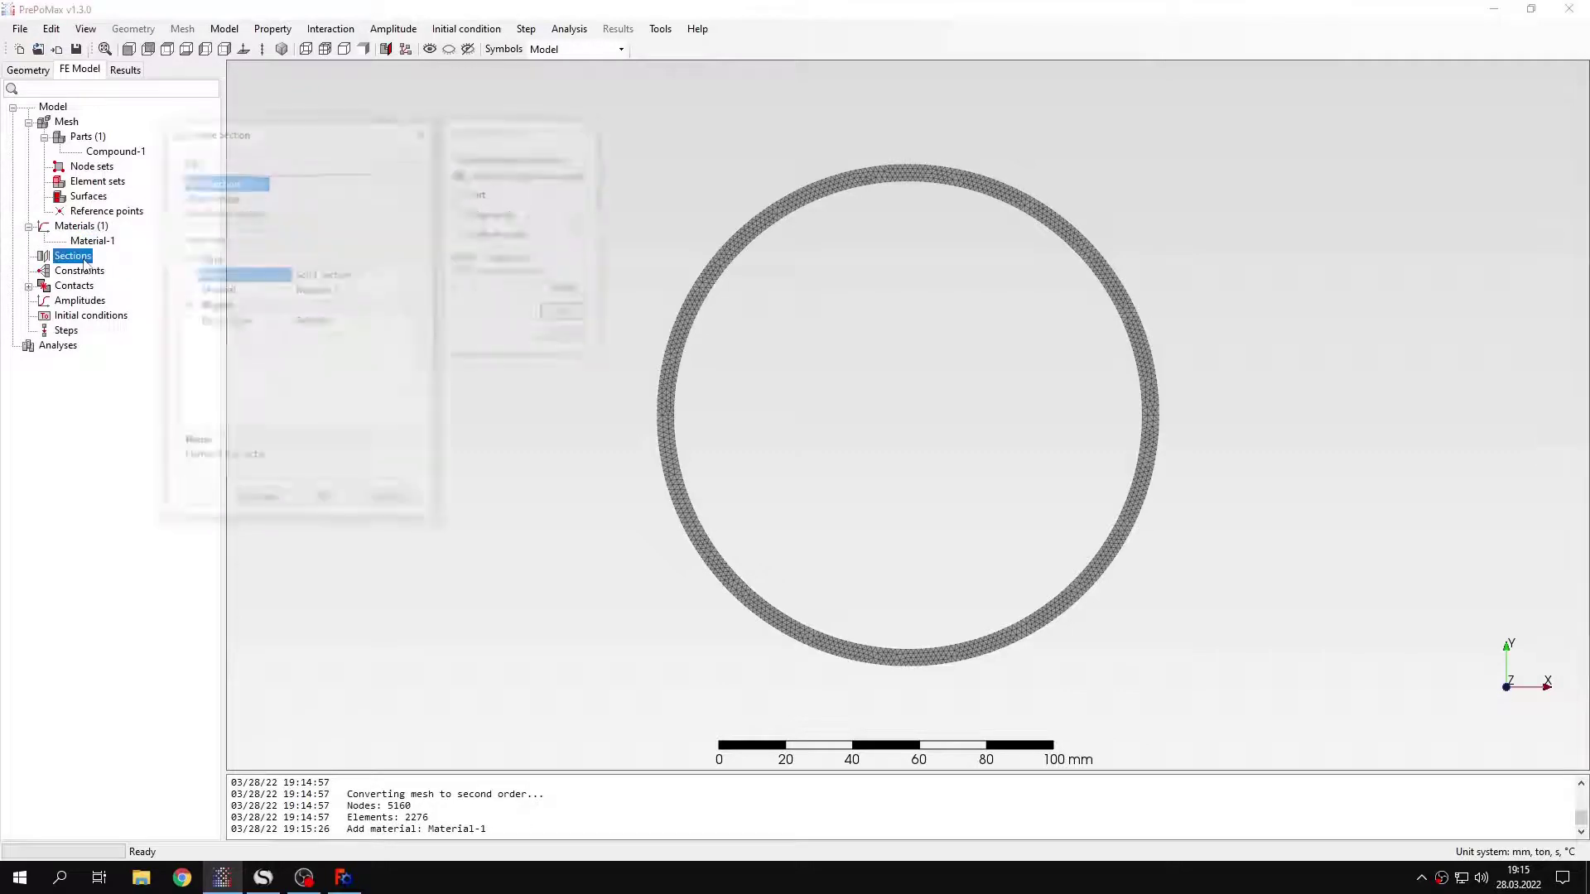
pyautogui.click(718, 278)
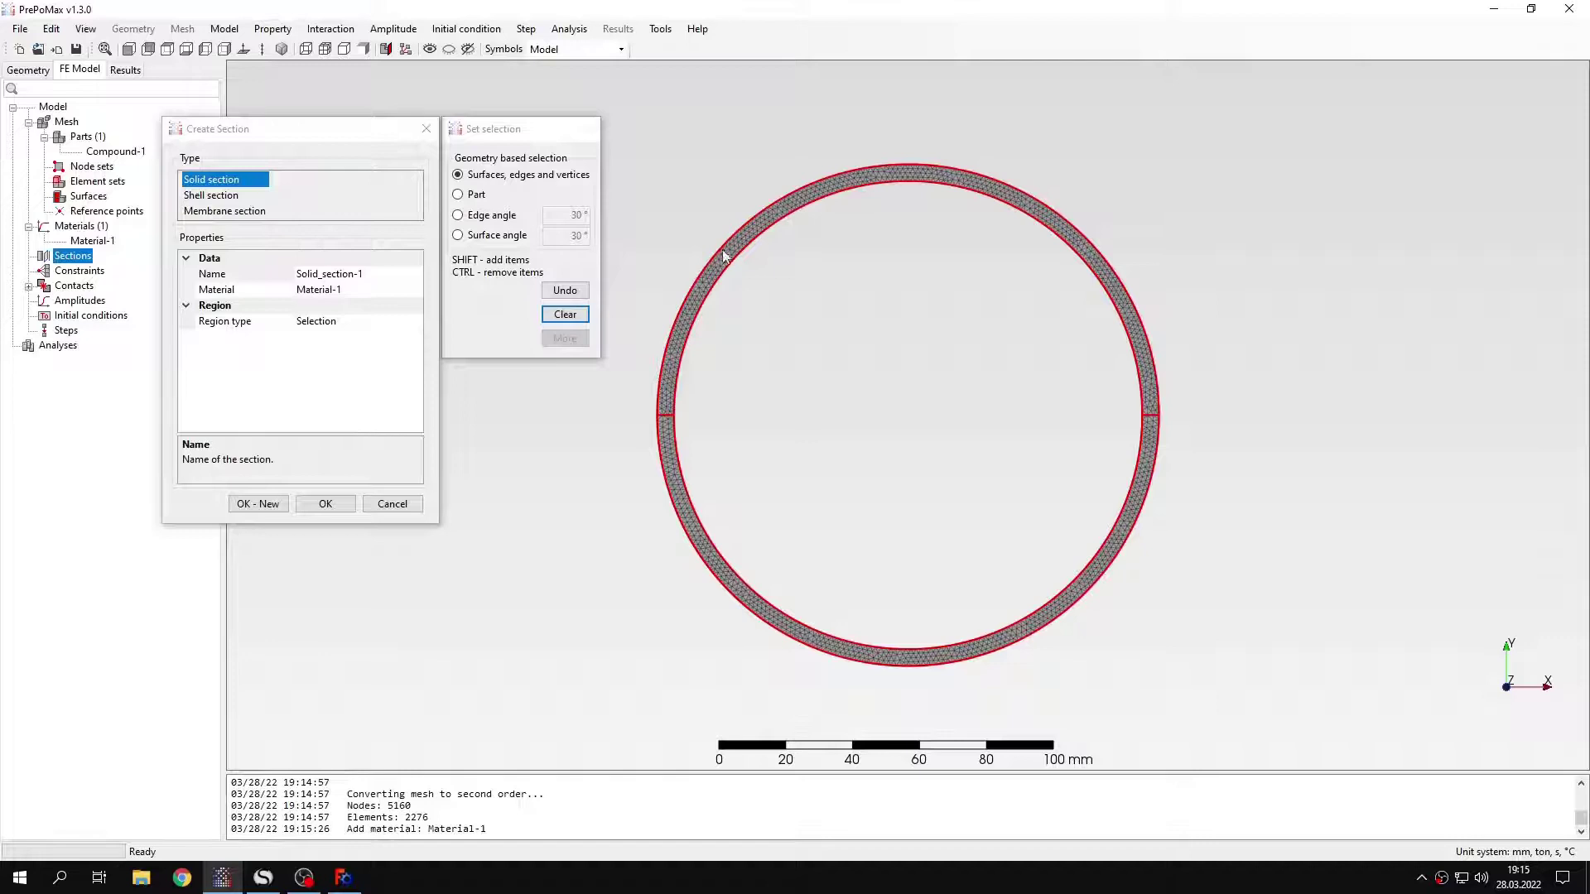
pyautogui.click(326, 504)
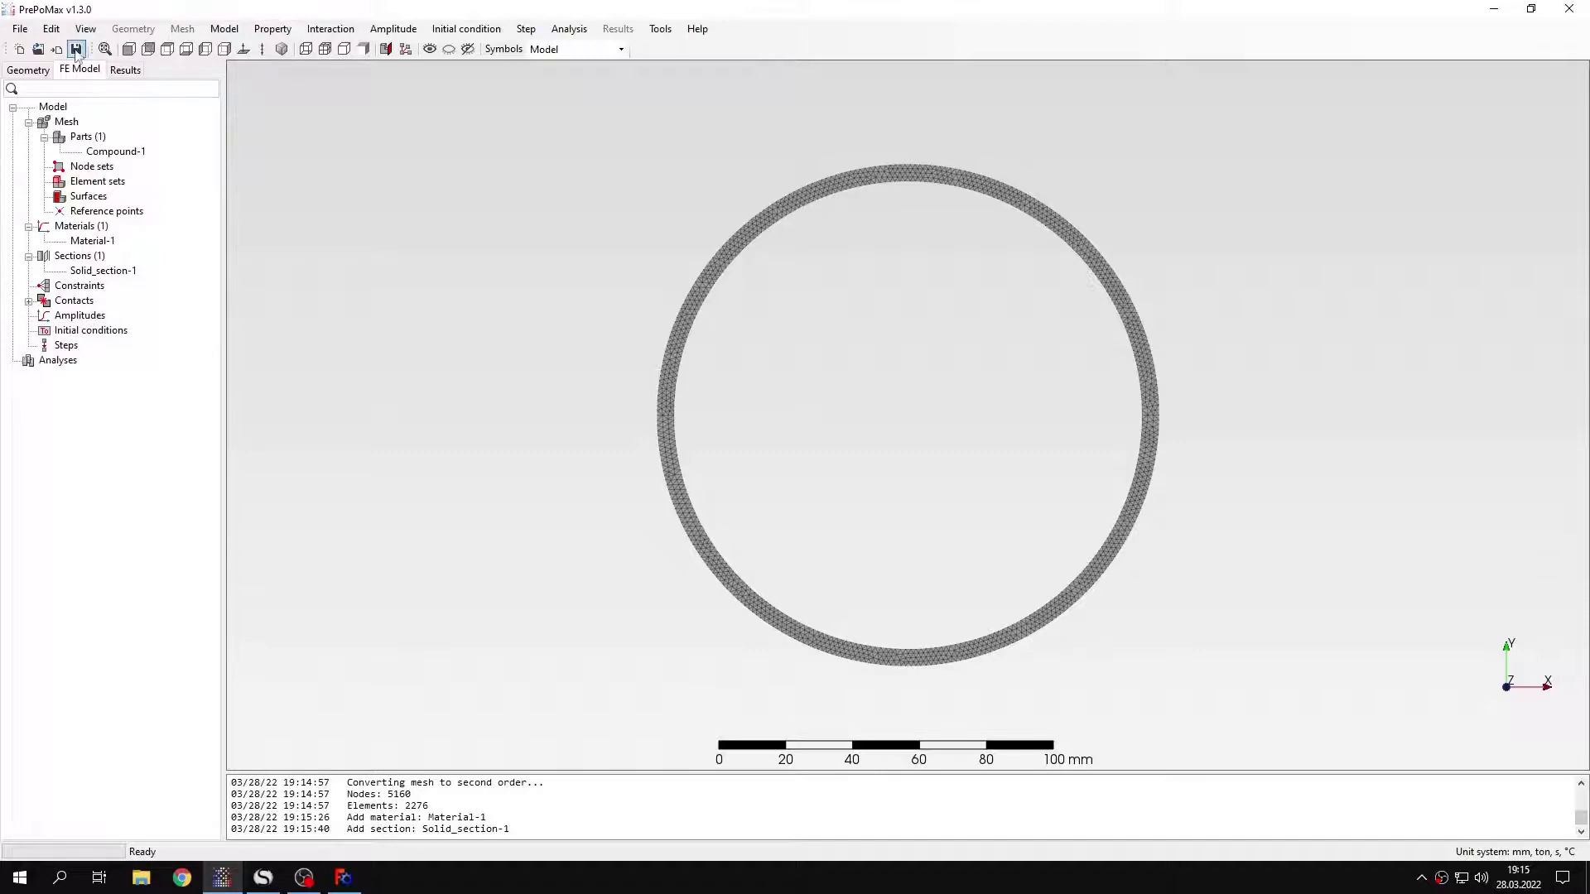
# Create static step Step-1 and show the ring shaded without mesh edges
pyautogui.click(71, 350)
pyautogui.doubleClick(71, 352)
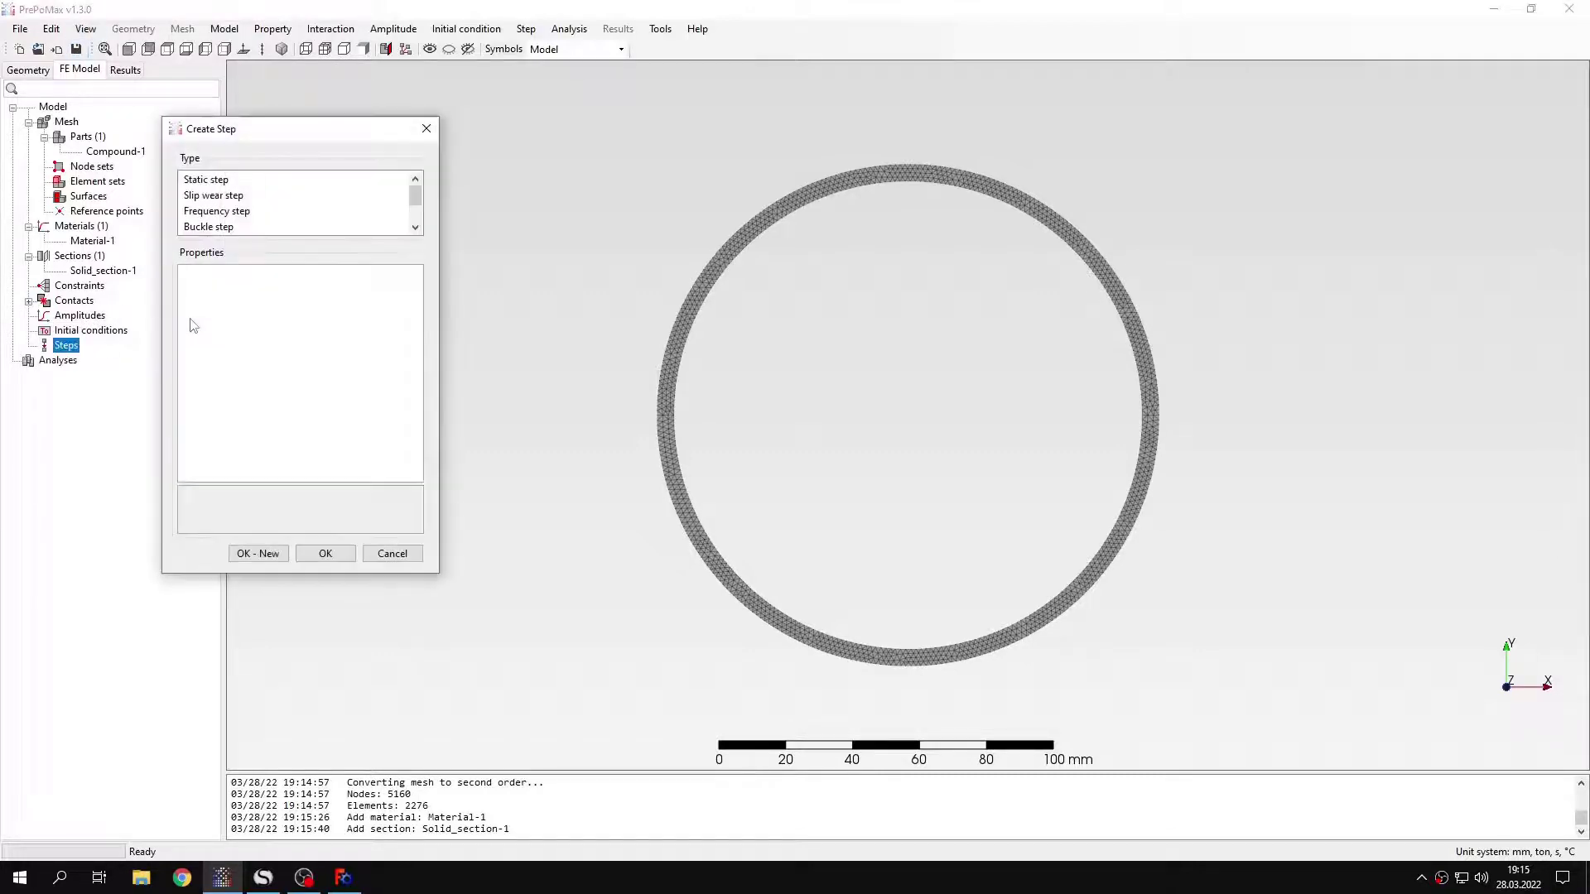
pyautogui.click(201, 181)
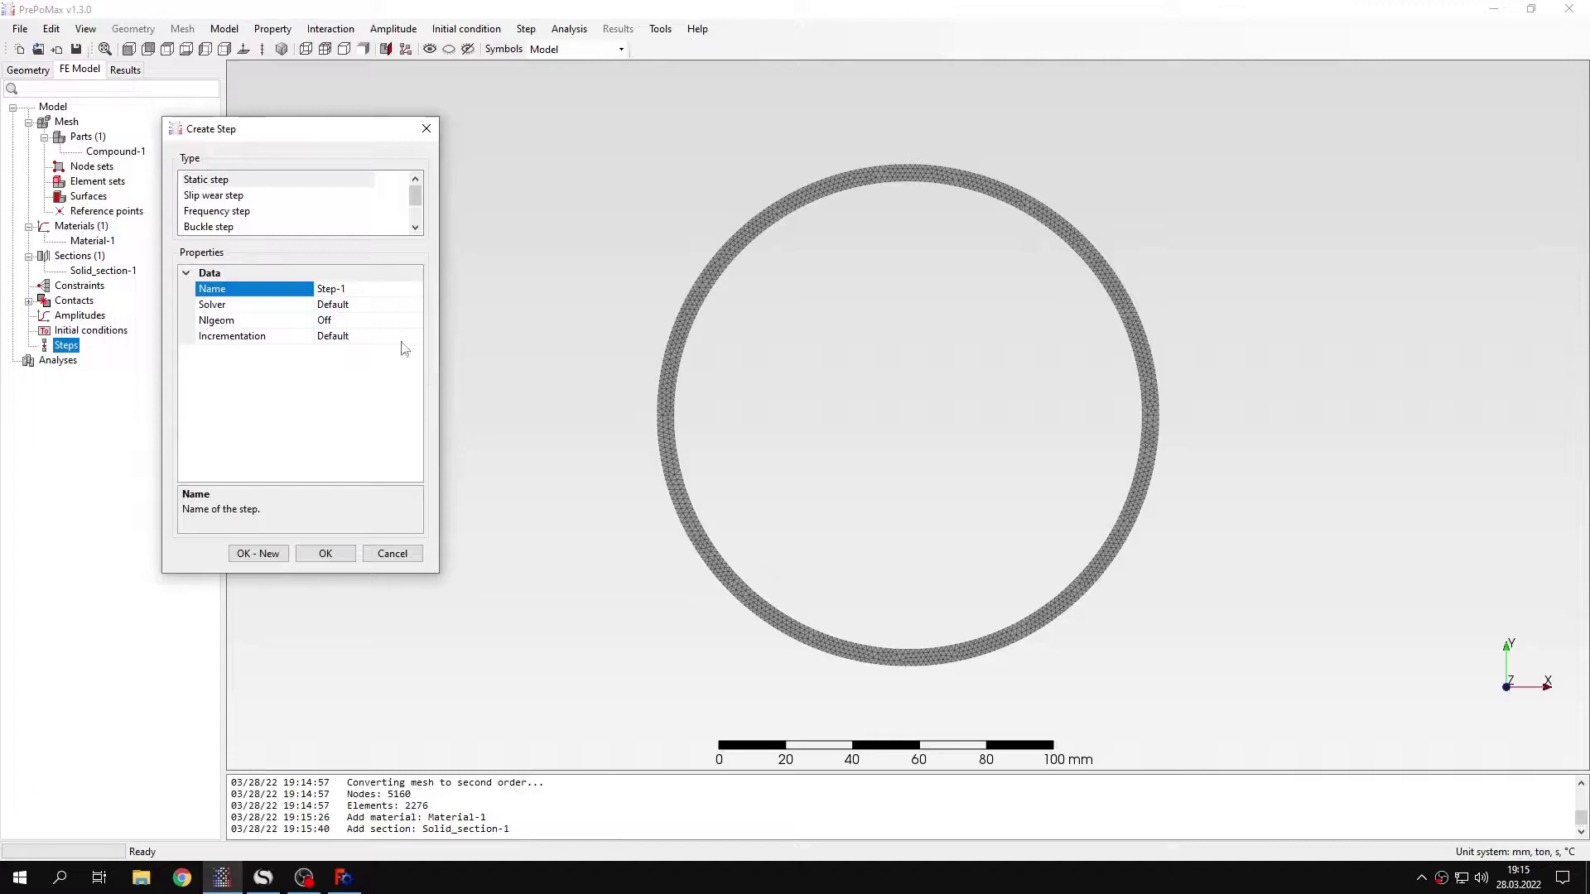
pyautogui.click(326, 554)
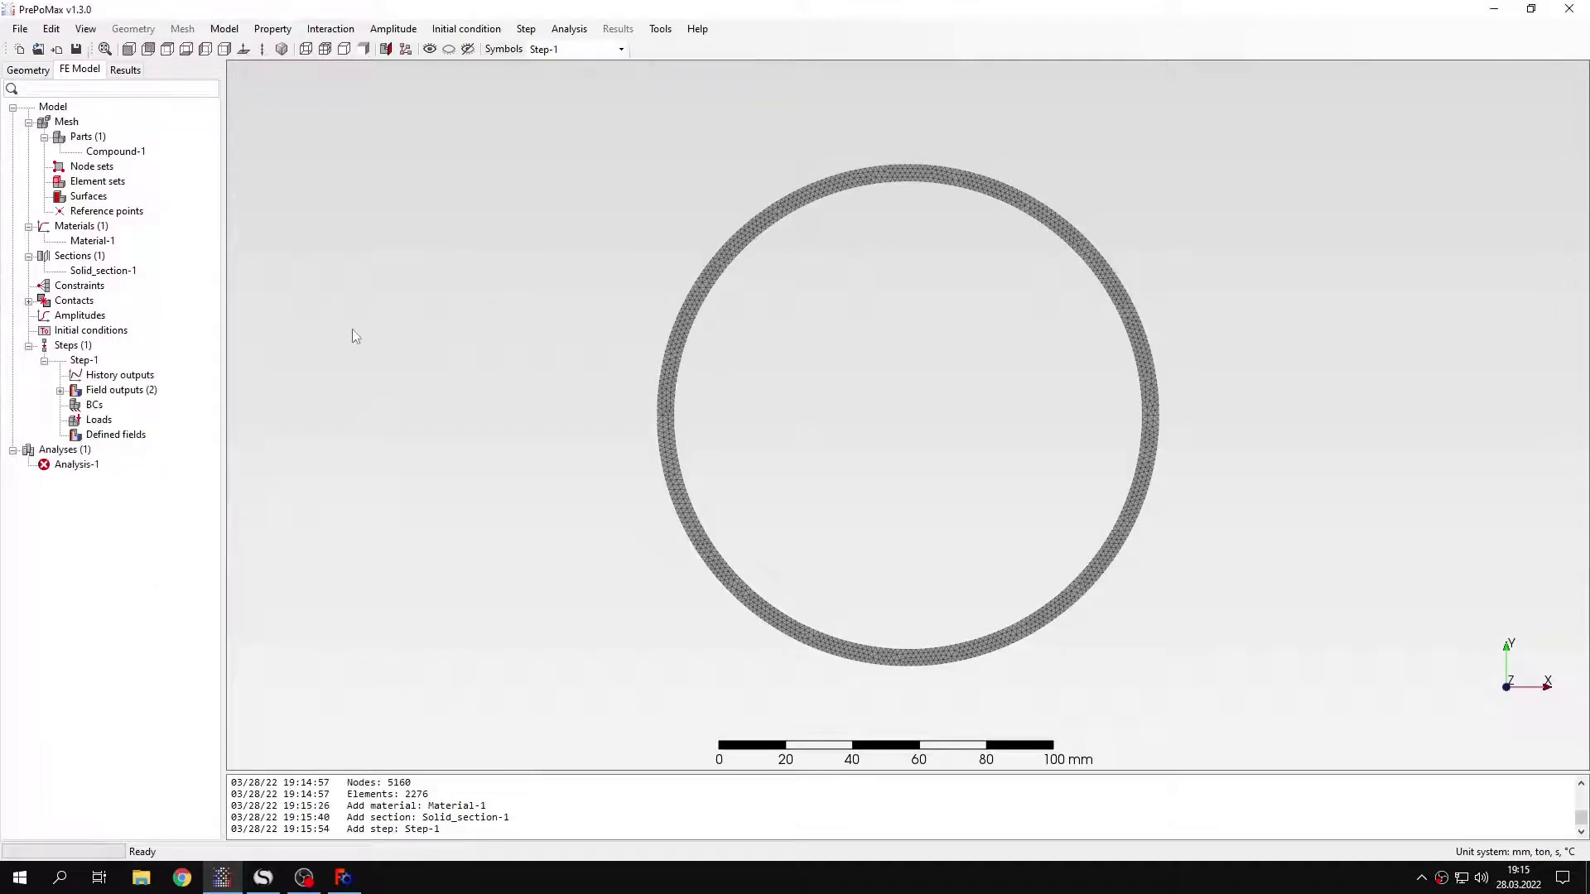
pyautogui.click(343, 49)
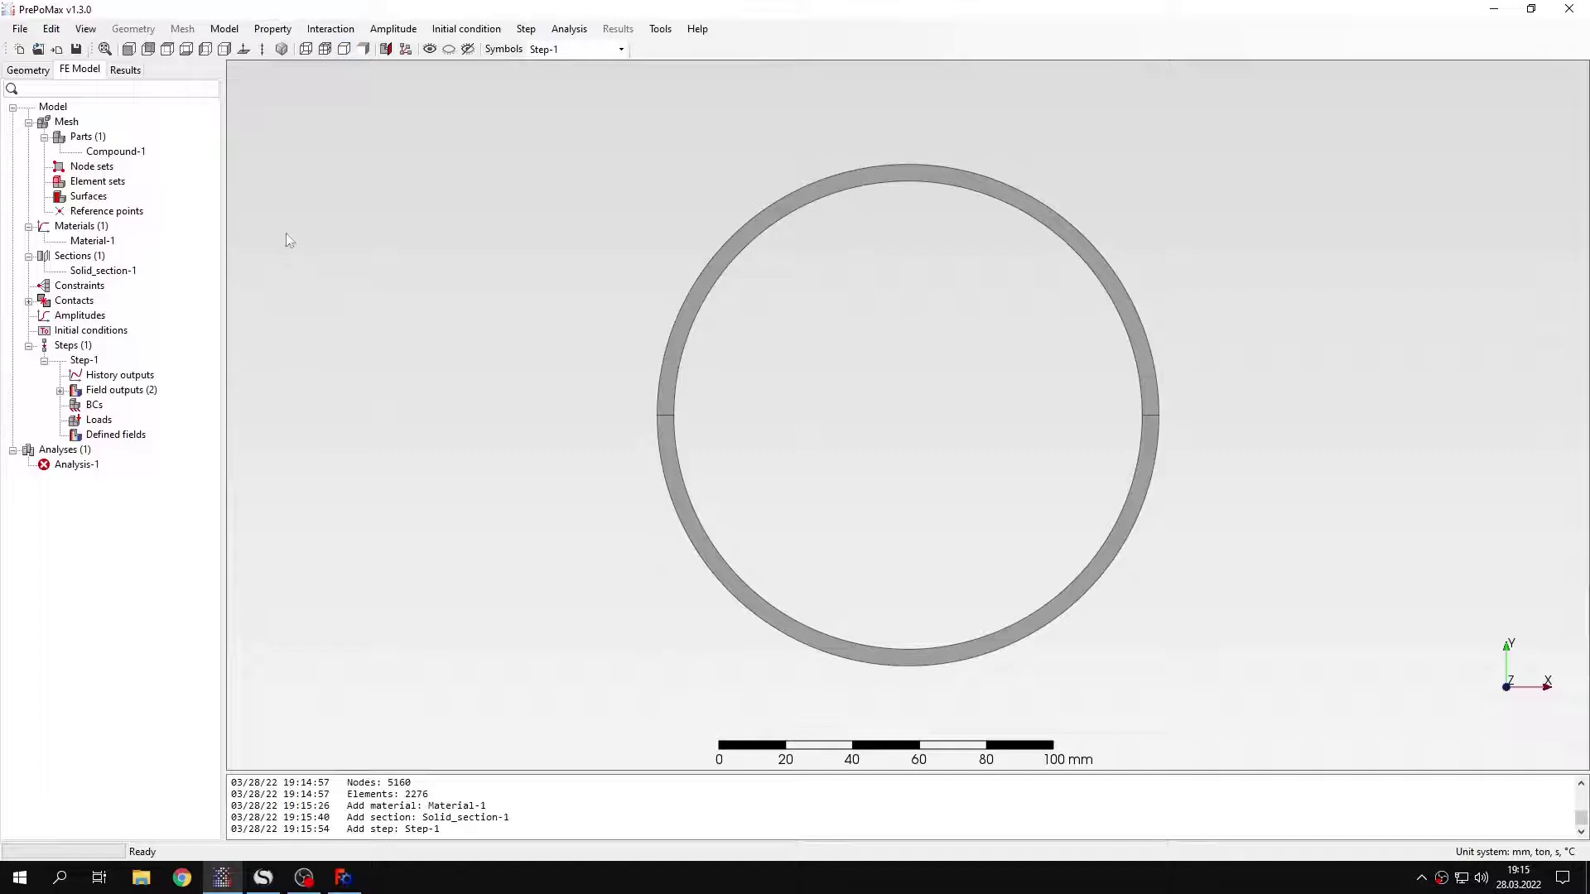
# Fix U2 at 0 mm on the ring's left cut edge as Displacement_rotation-1
pyautogui.click(94, 405)
pyautogui.doubleClick(93, 406)
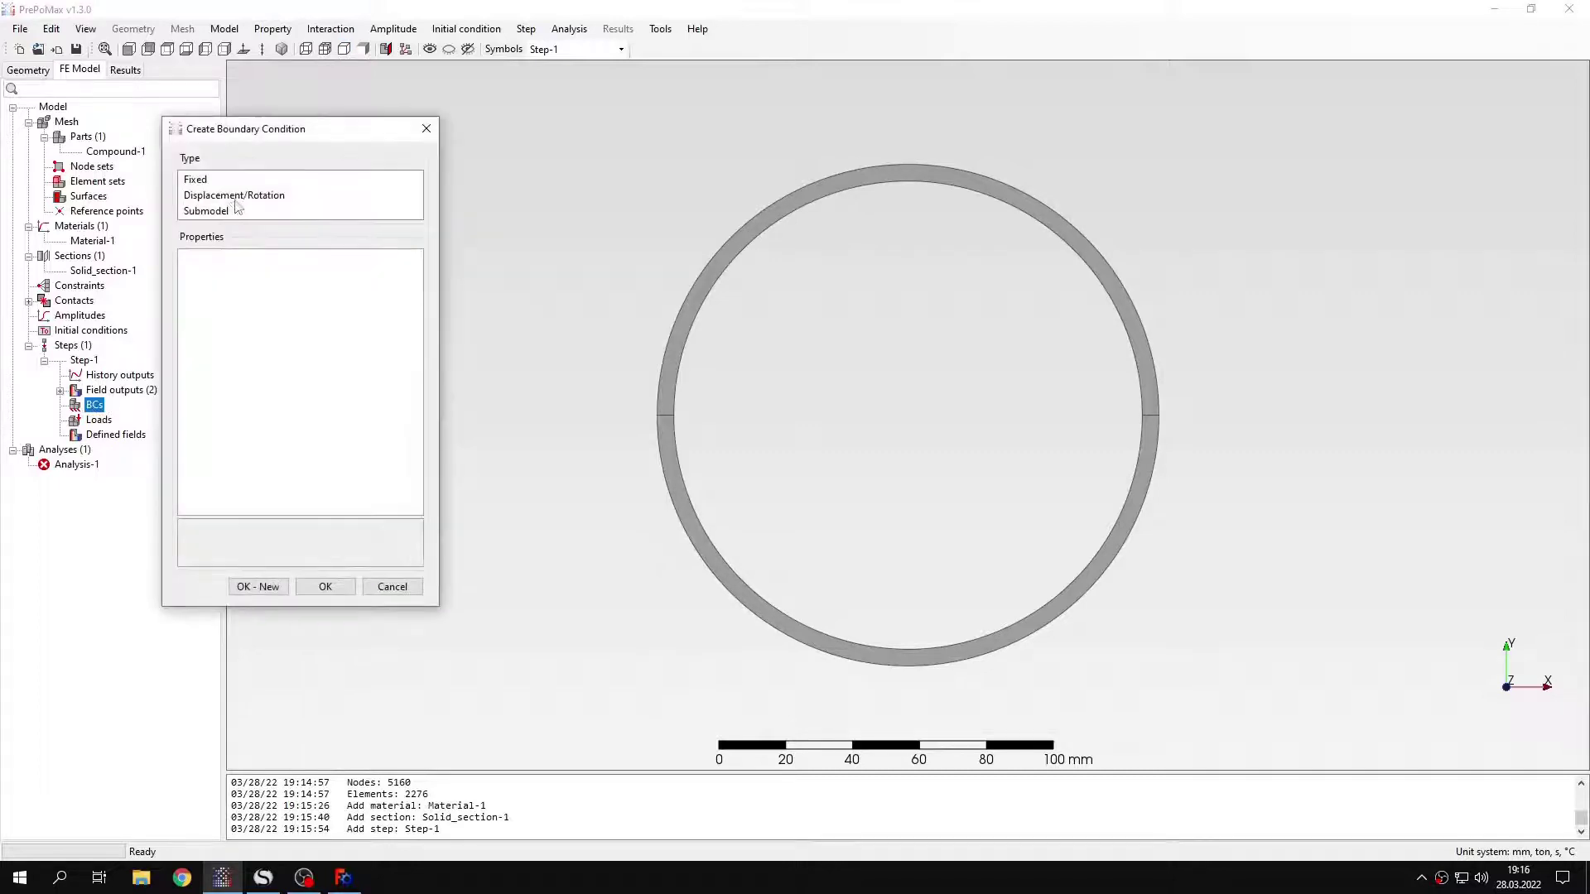
pyautogui.click(236, 197)
pyautogui.click(664, 414)
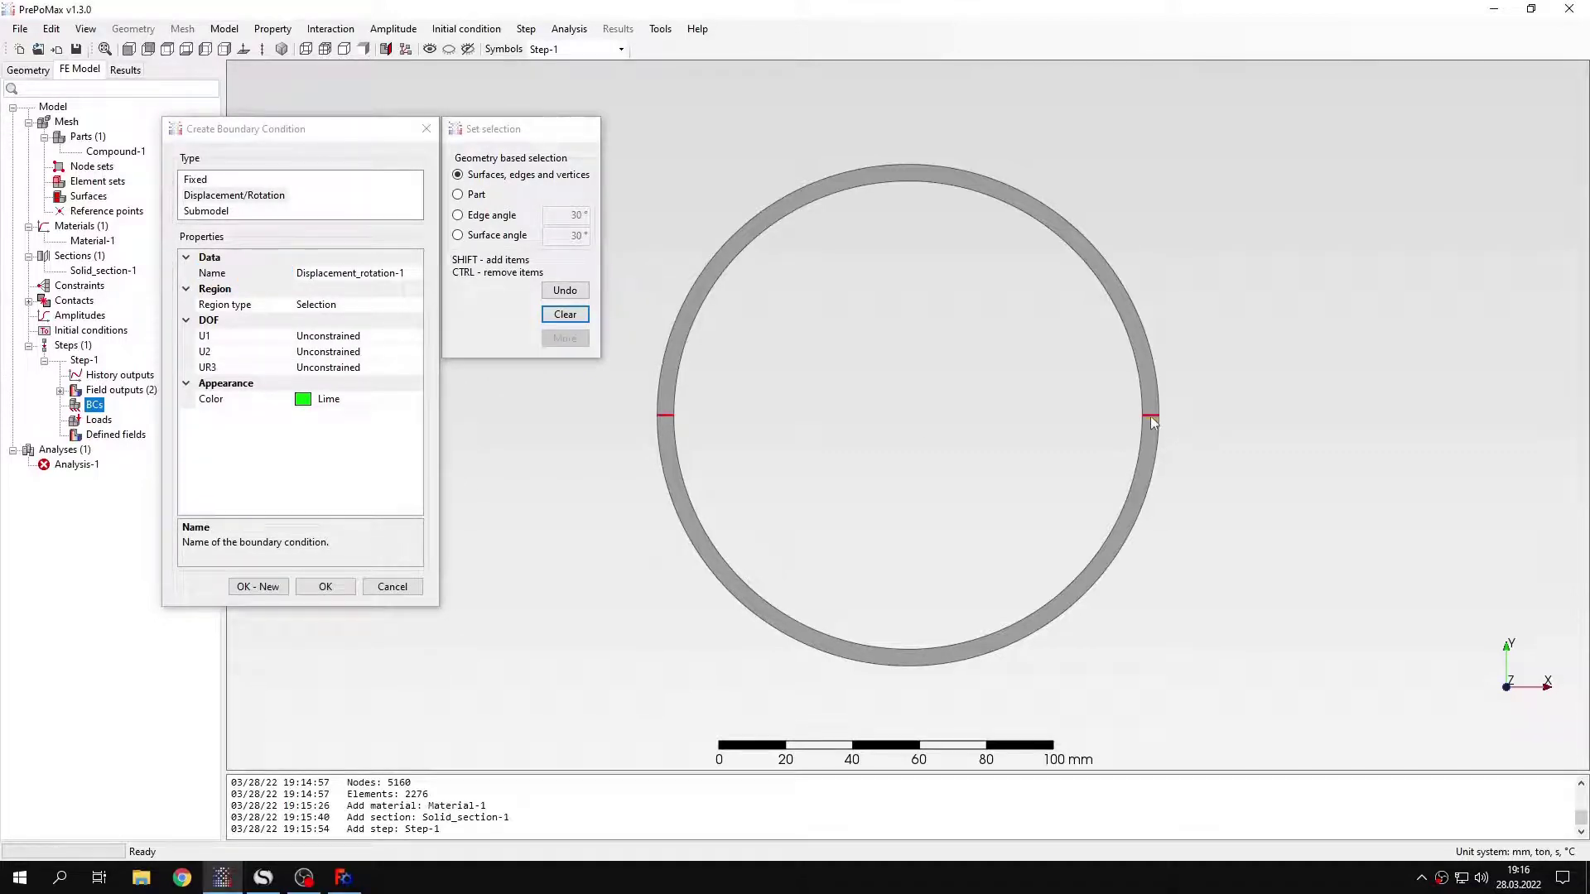
pyautogui.doubleClick(344, 355)
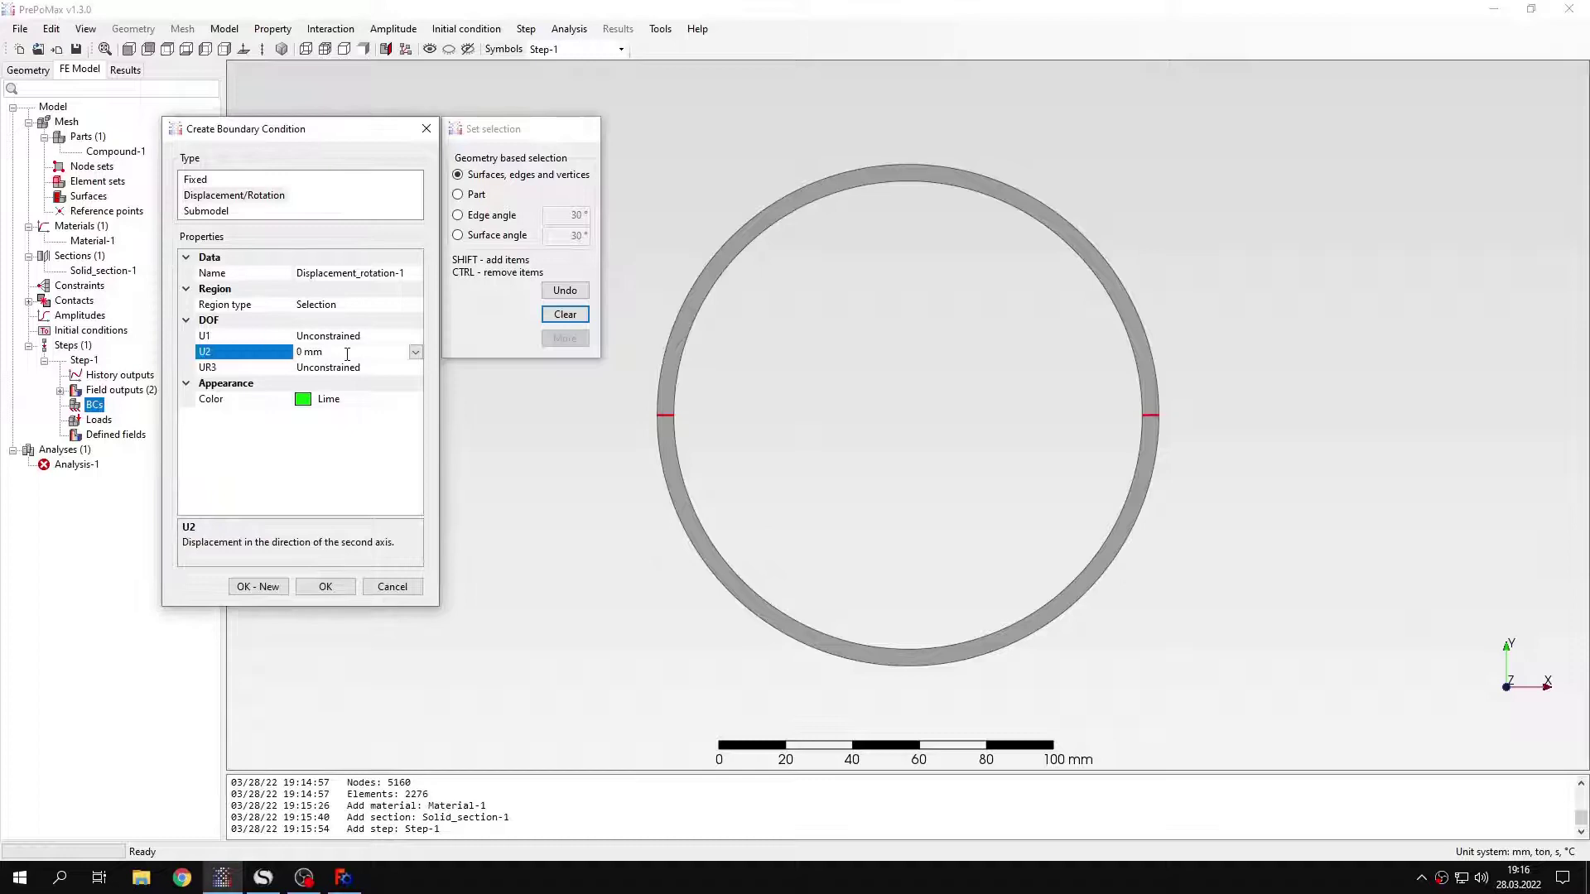
pyautogui.click(325, 587)
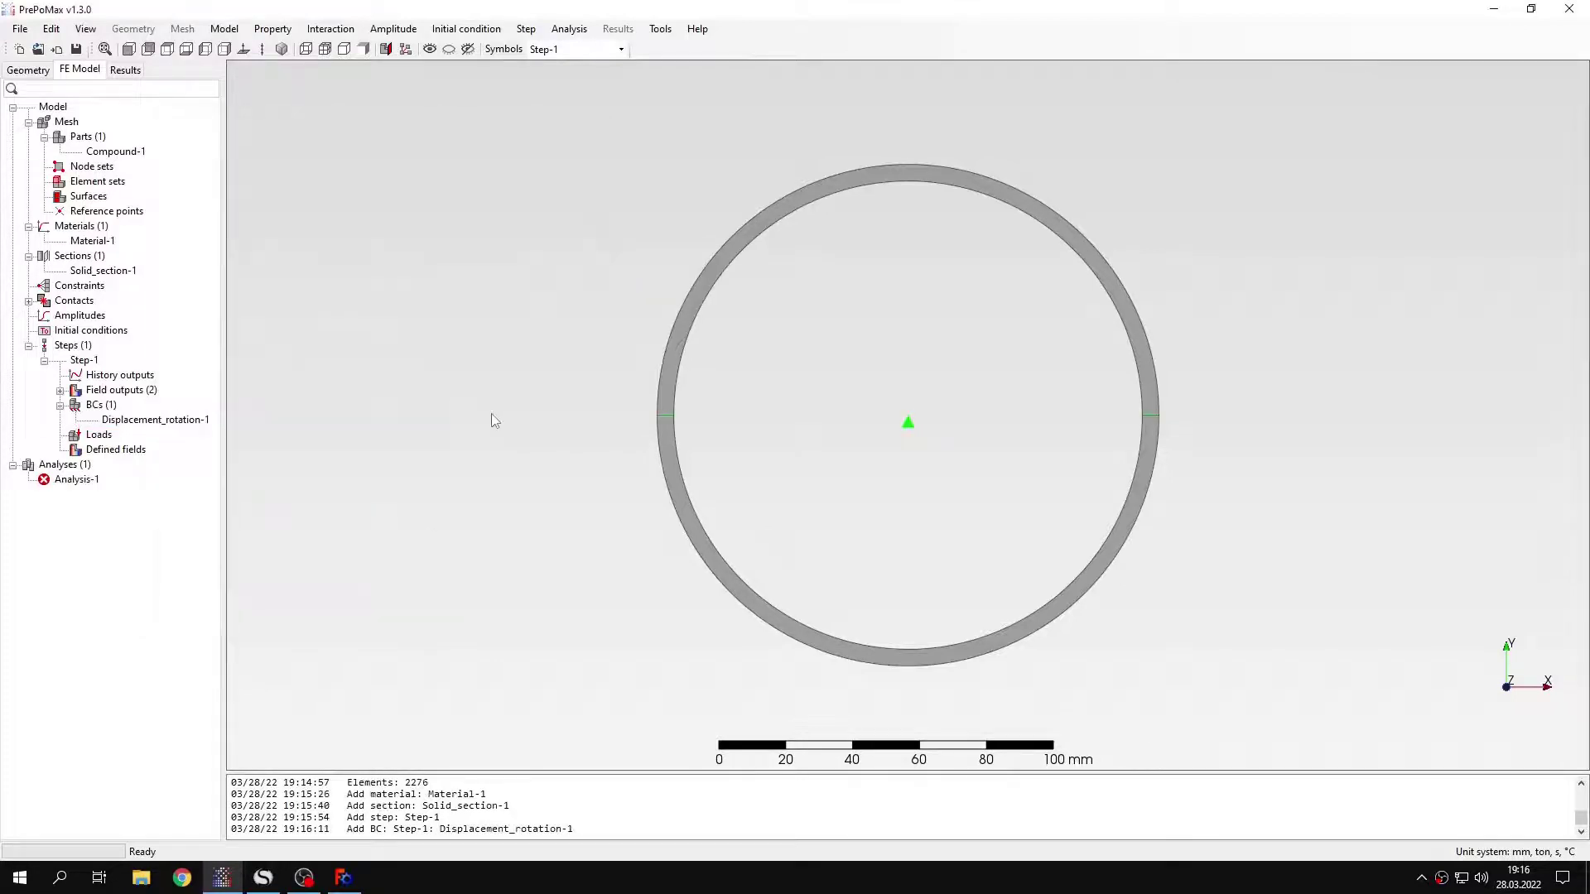
# Apply a 2 MPa Pressure-1 load to the upper and lower inner arcs, then view from the front
pyautogui.doubleClick(98, 435)
pyautogui.click(217, 211)
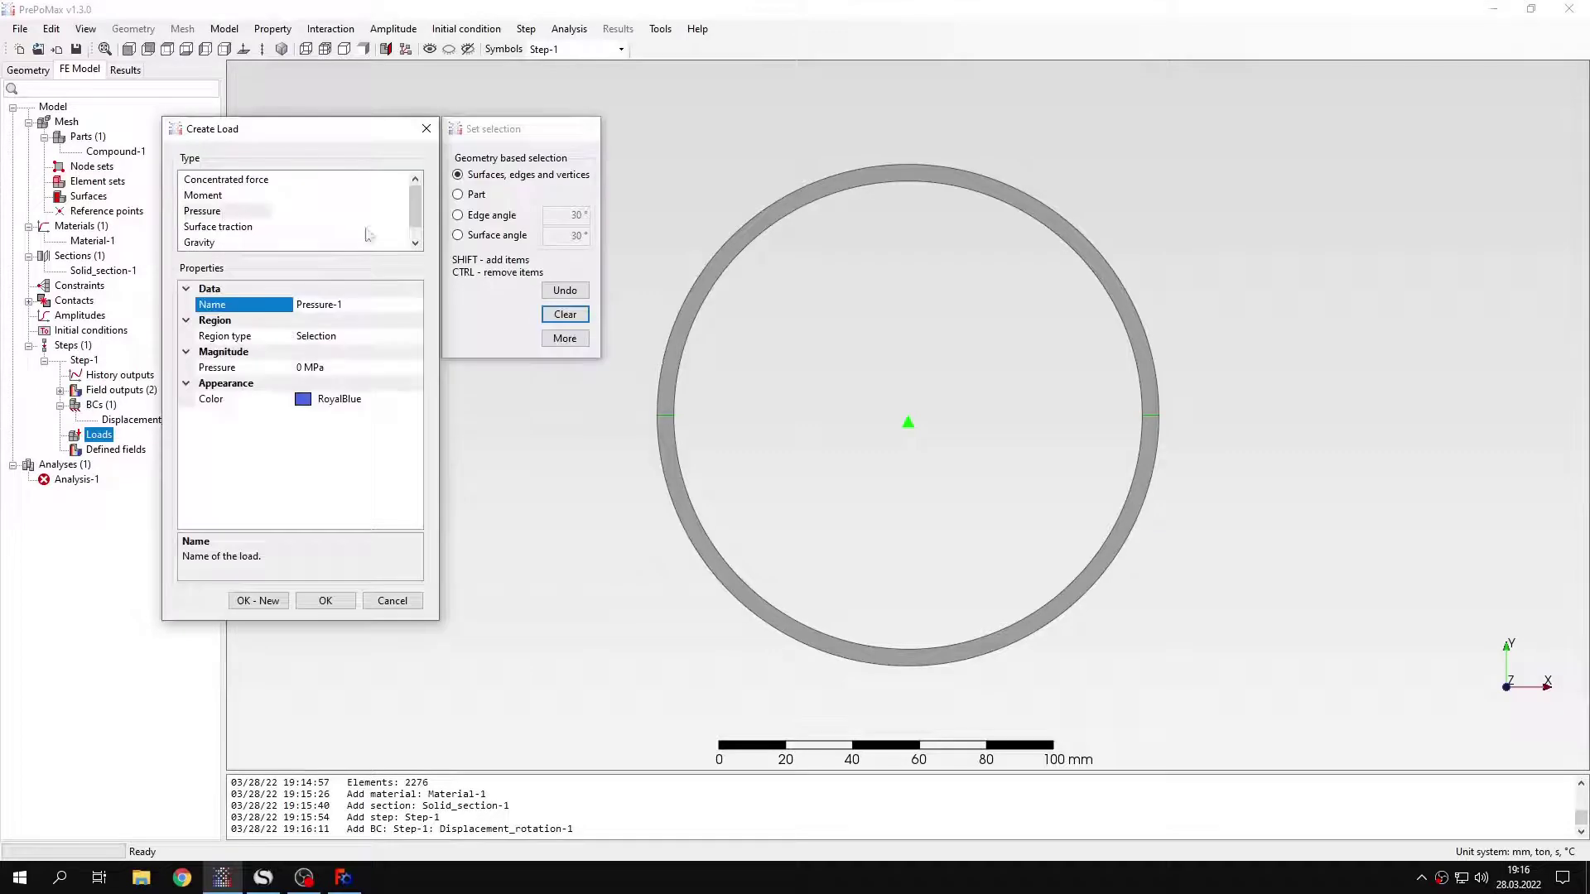
pyautogui.click(744, 241)
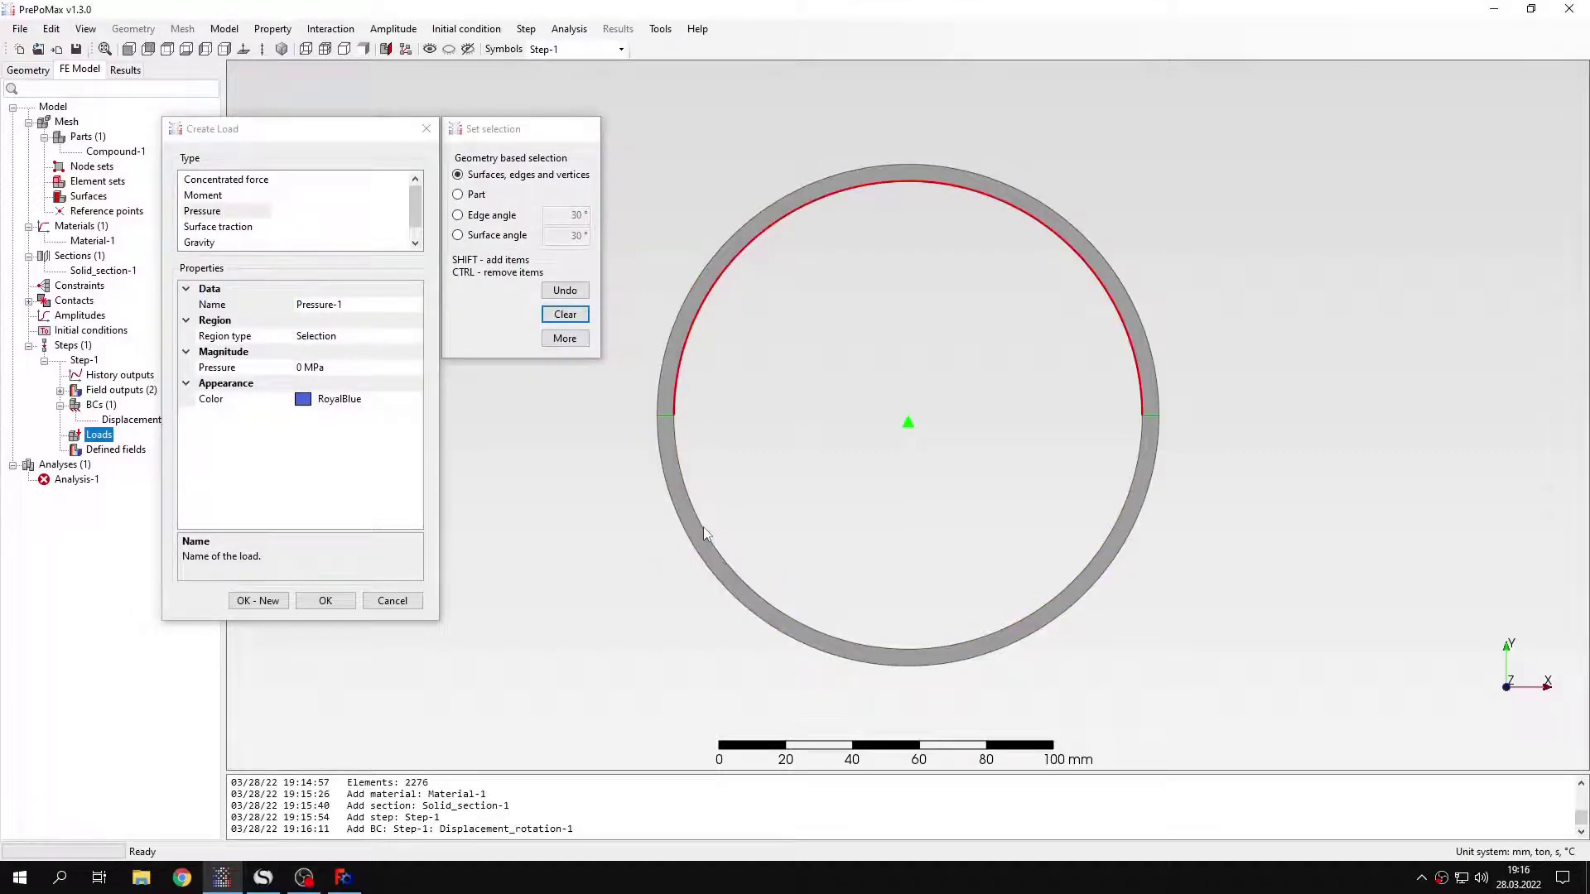
pyautogui.keyDown('shift'); pyautogui.click(702, 529); pyautogui.keyUp('shift')
pyautogui.click(314, 368)
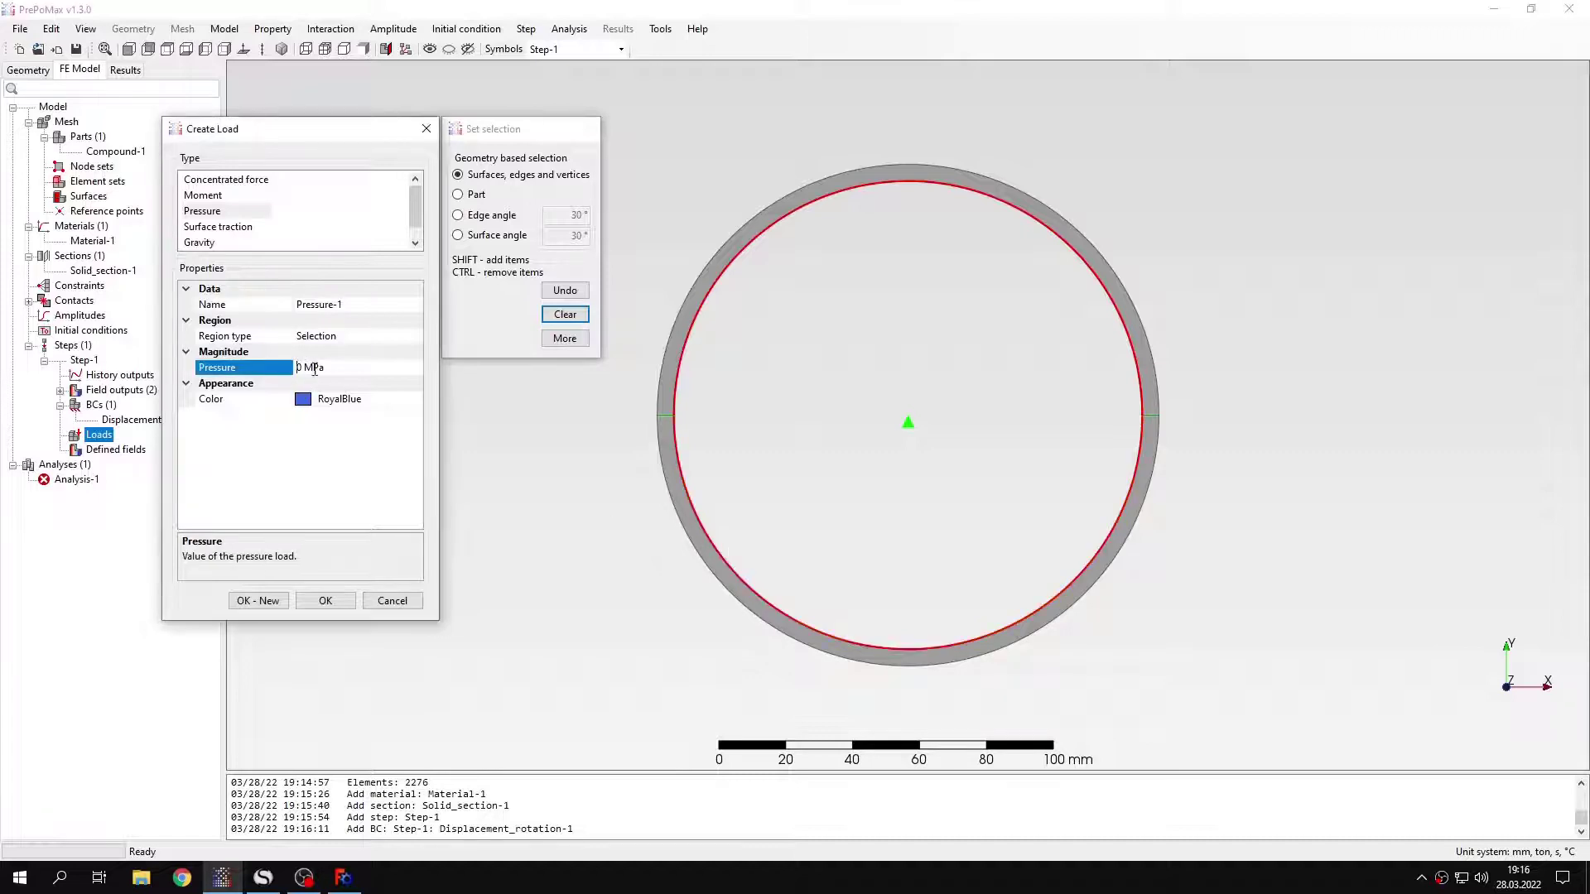
pyautogui.press('Delete')
pyautogui.write('2')
pyautogui.press('Return')
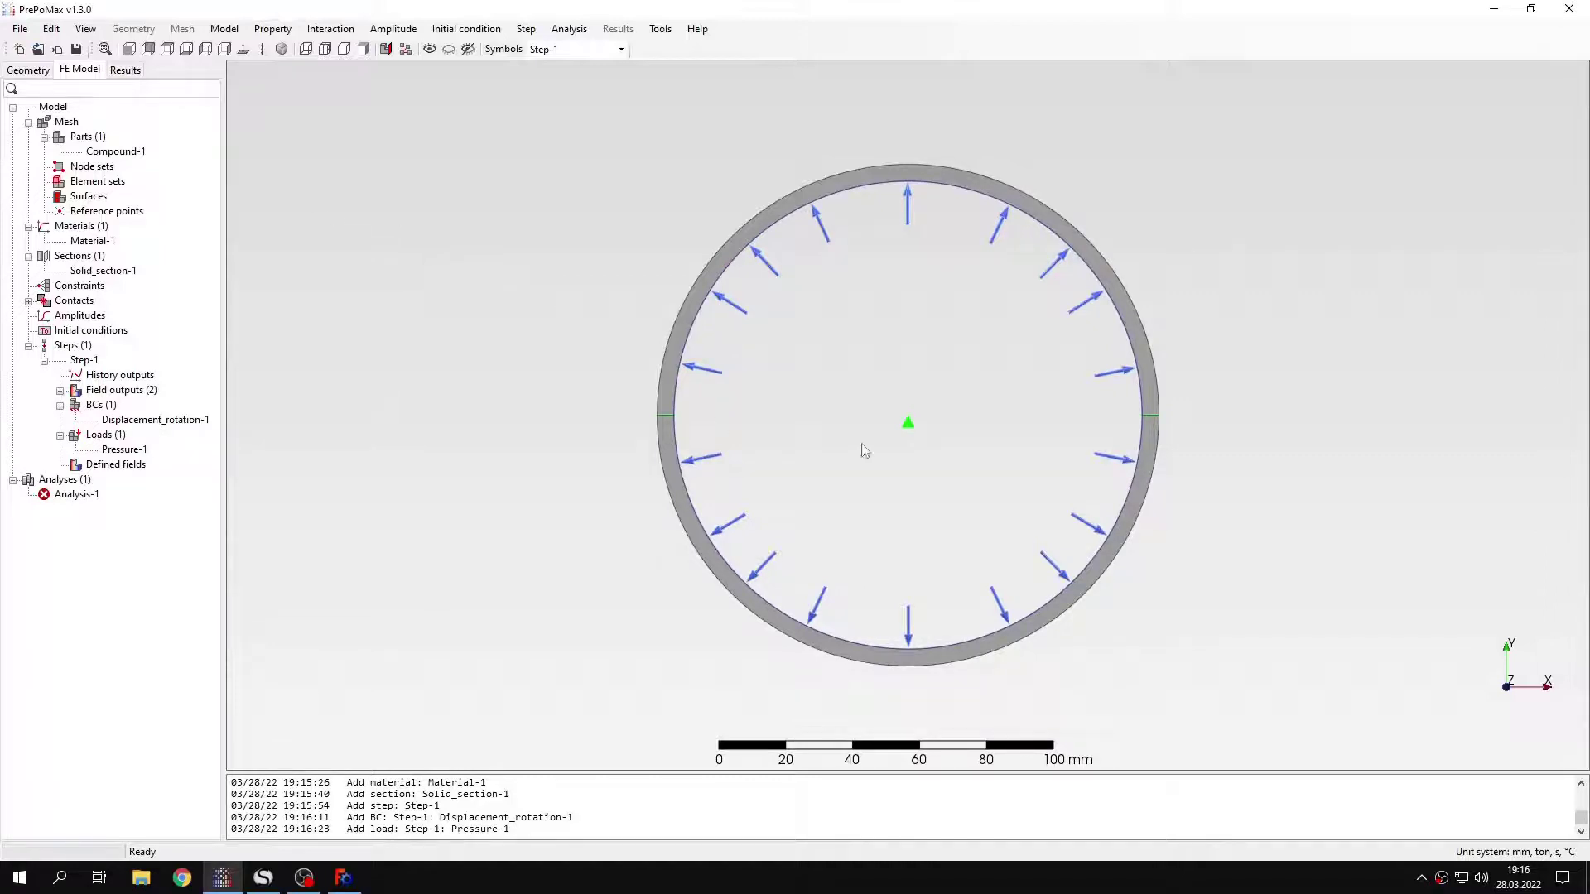
pyautogui.moveTo(943, 482); pyautogui.dragTo(1105, 515, button='middle')
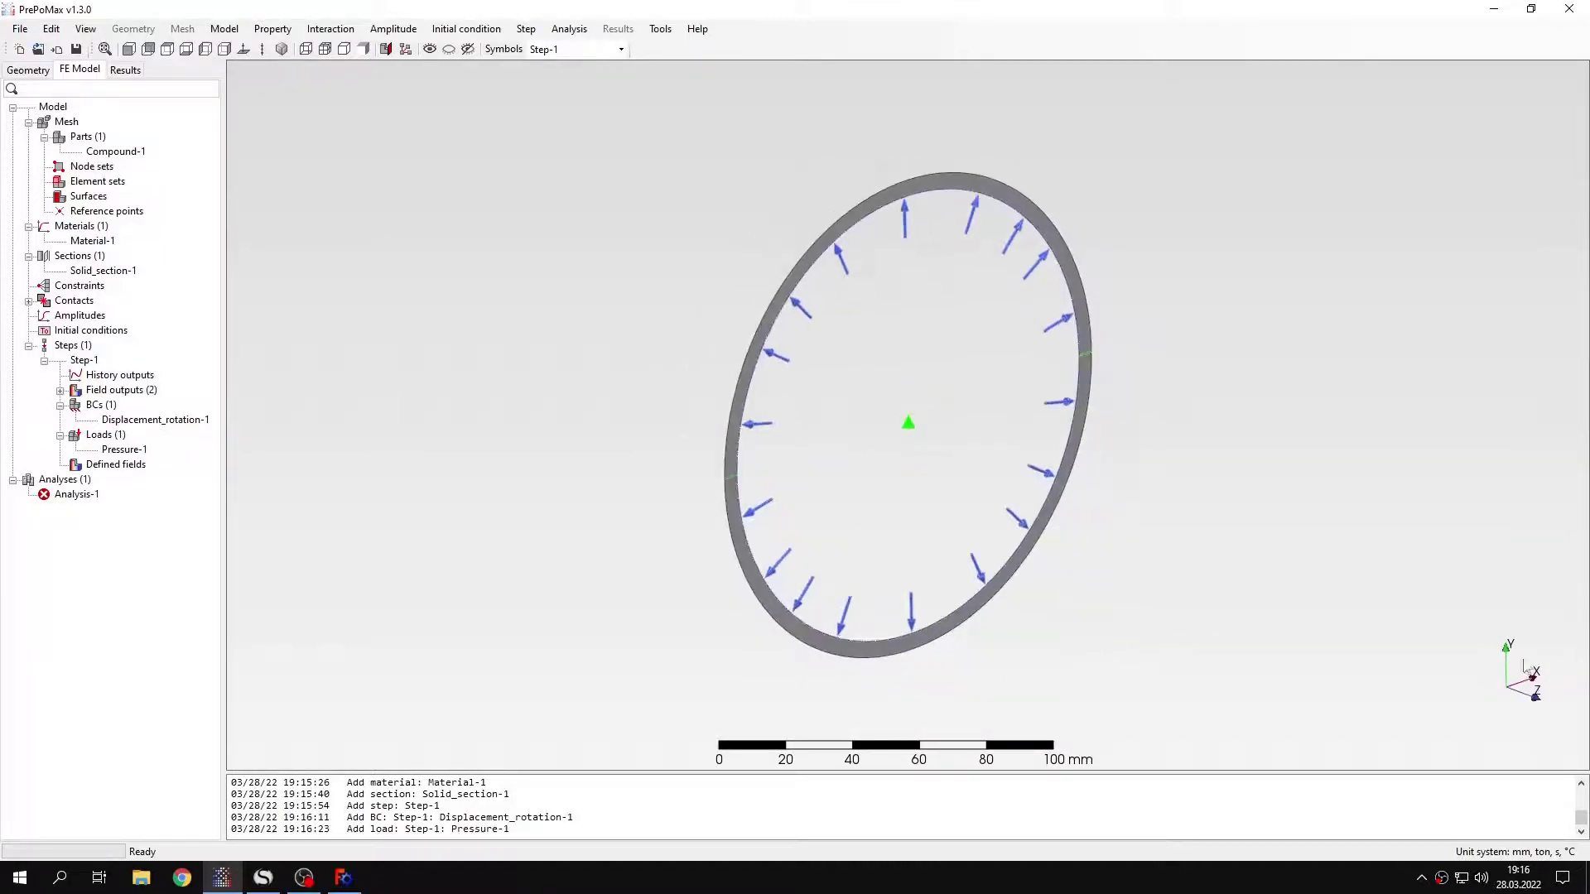
pyautogui.click(149, 49)
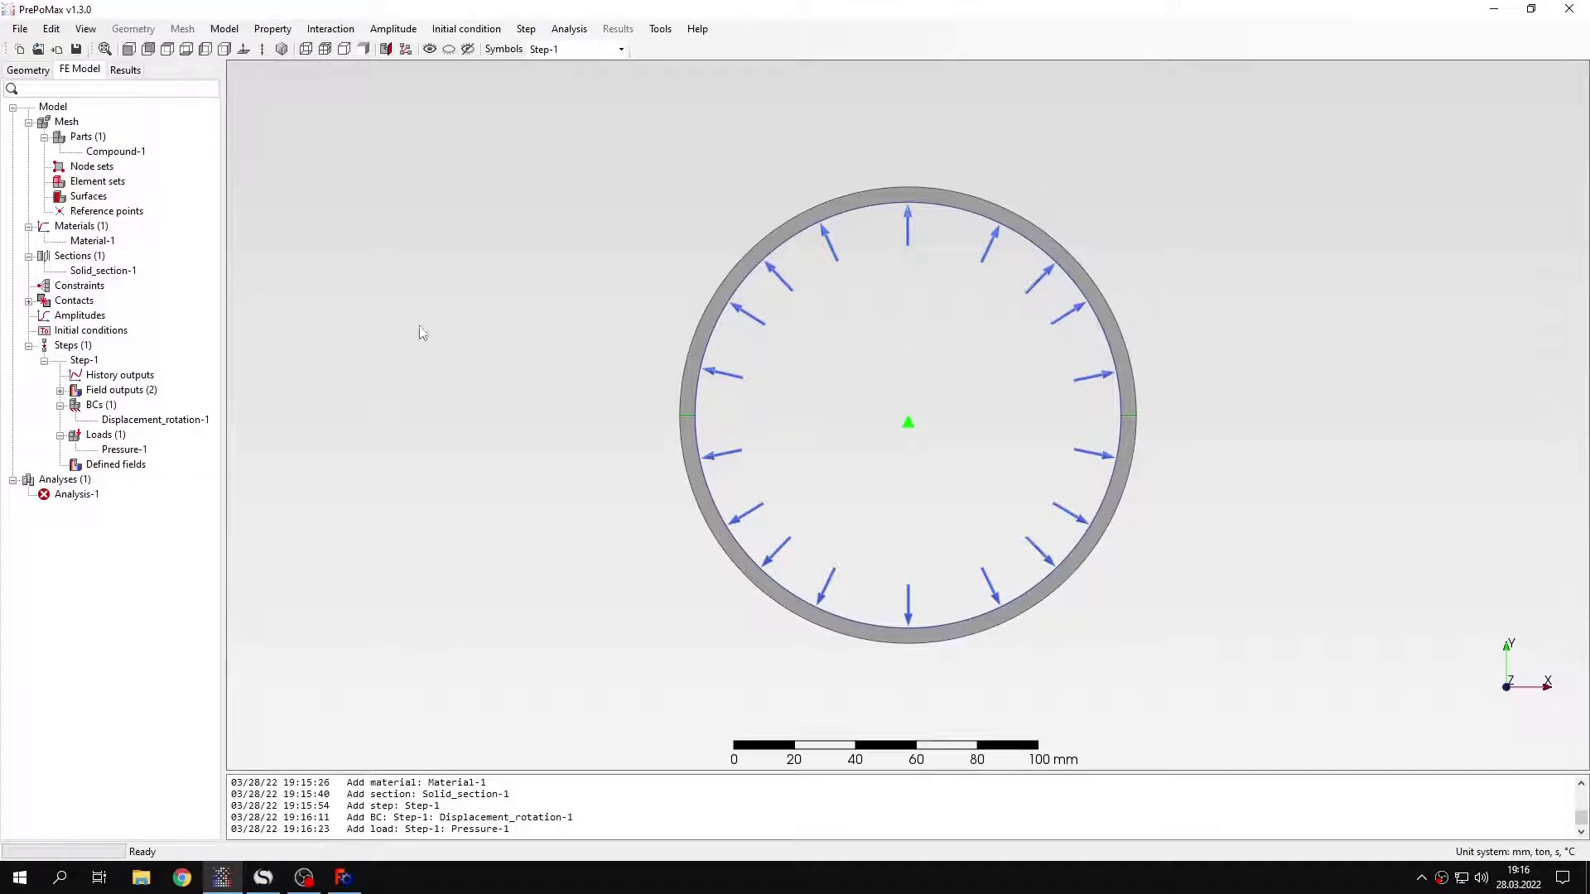
# Change EF-Output-1's 2D/3D output option, run Analysis-1 and load its displacement results
pyautogui.click(59, 390)
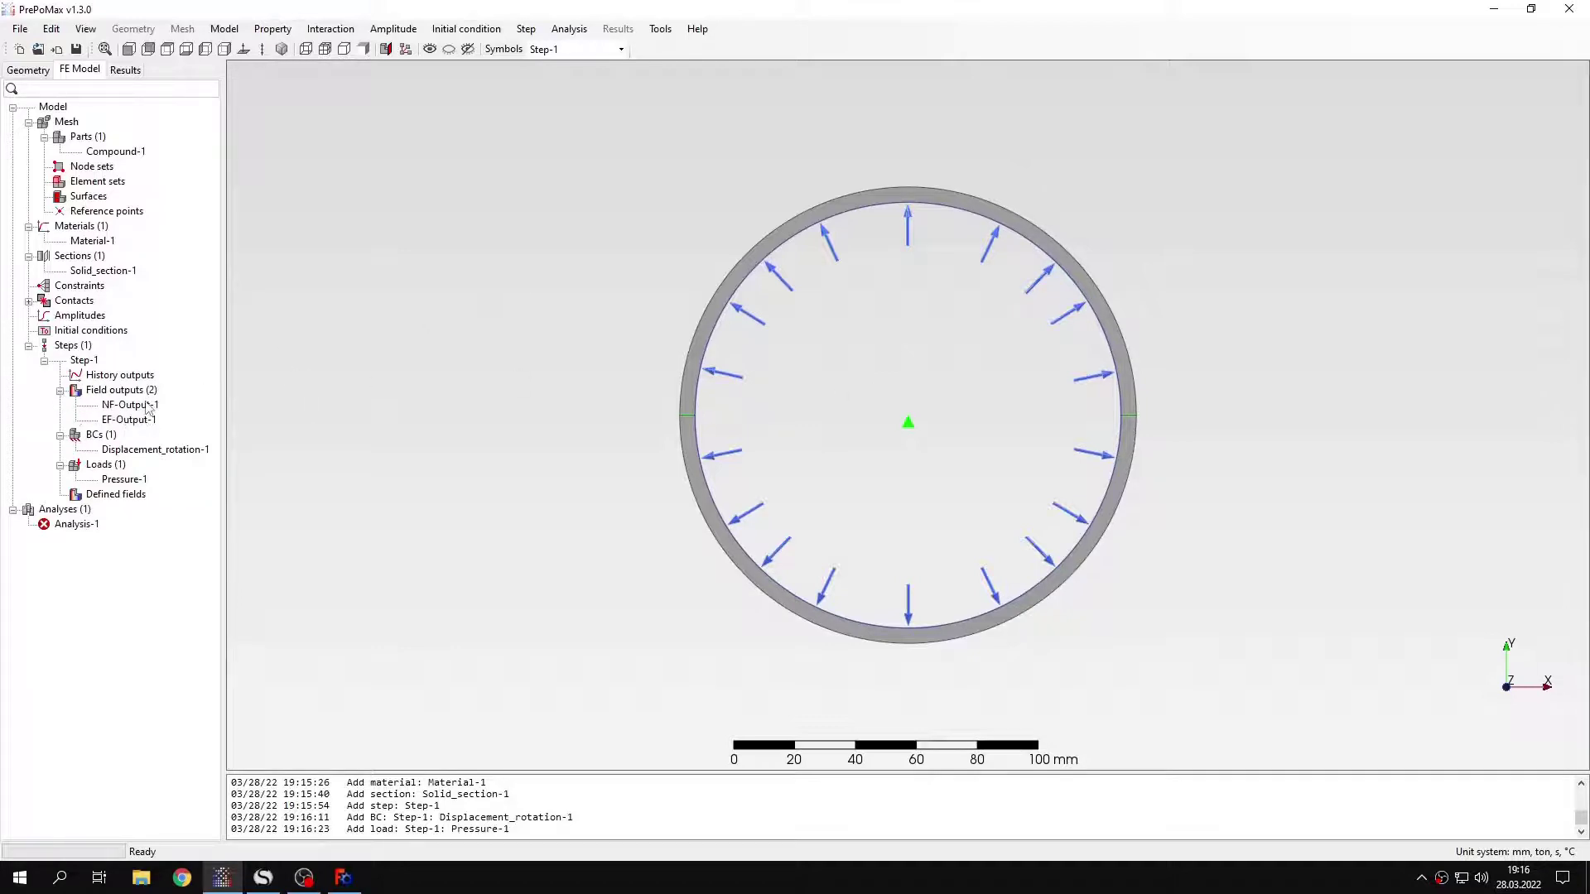
pyautogui.doubleClick(130, 419)
pyautogui.click(410, 340)
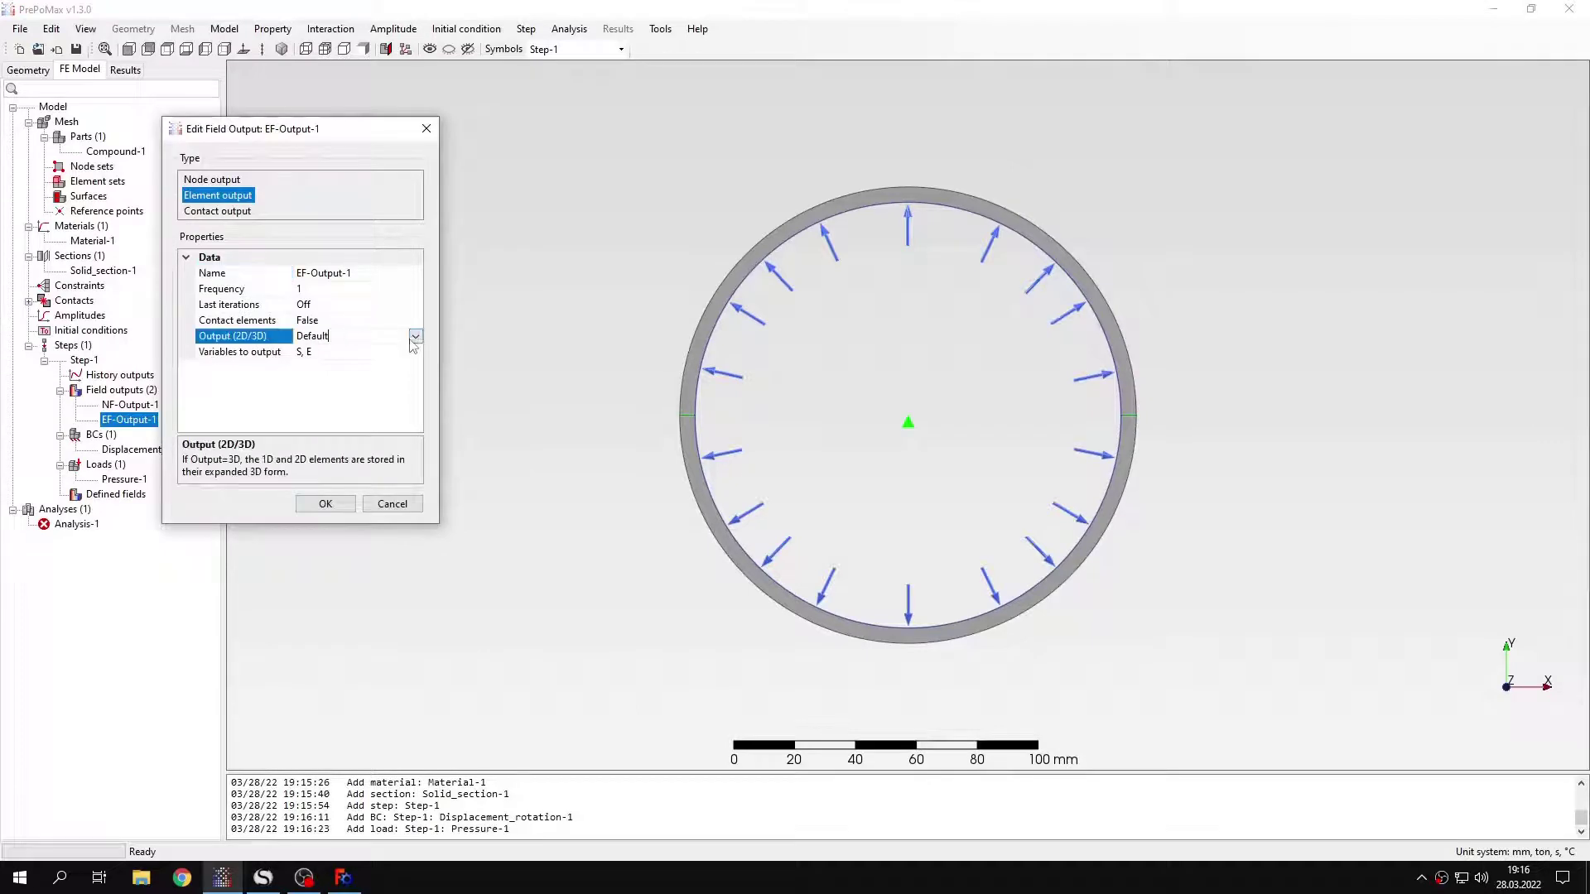
pyautogui.click(415, 337)
pyautogui.click(343, 383)
pyautogui.click(324, 503)
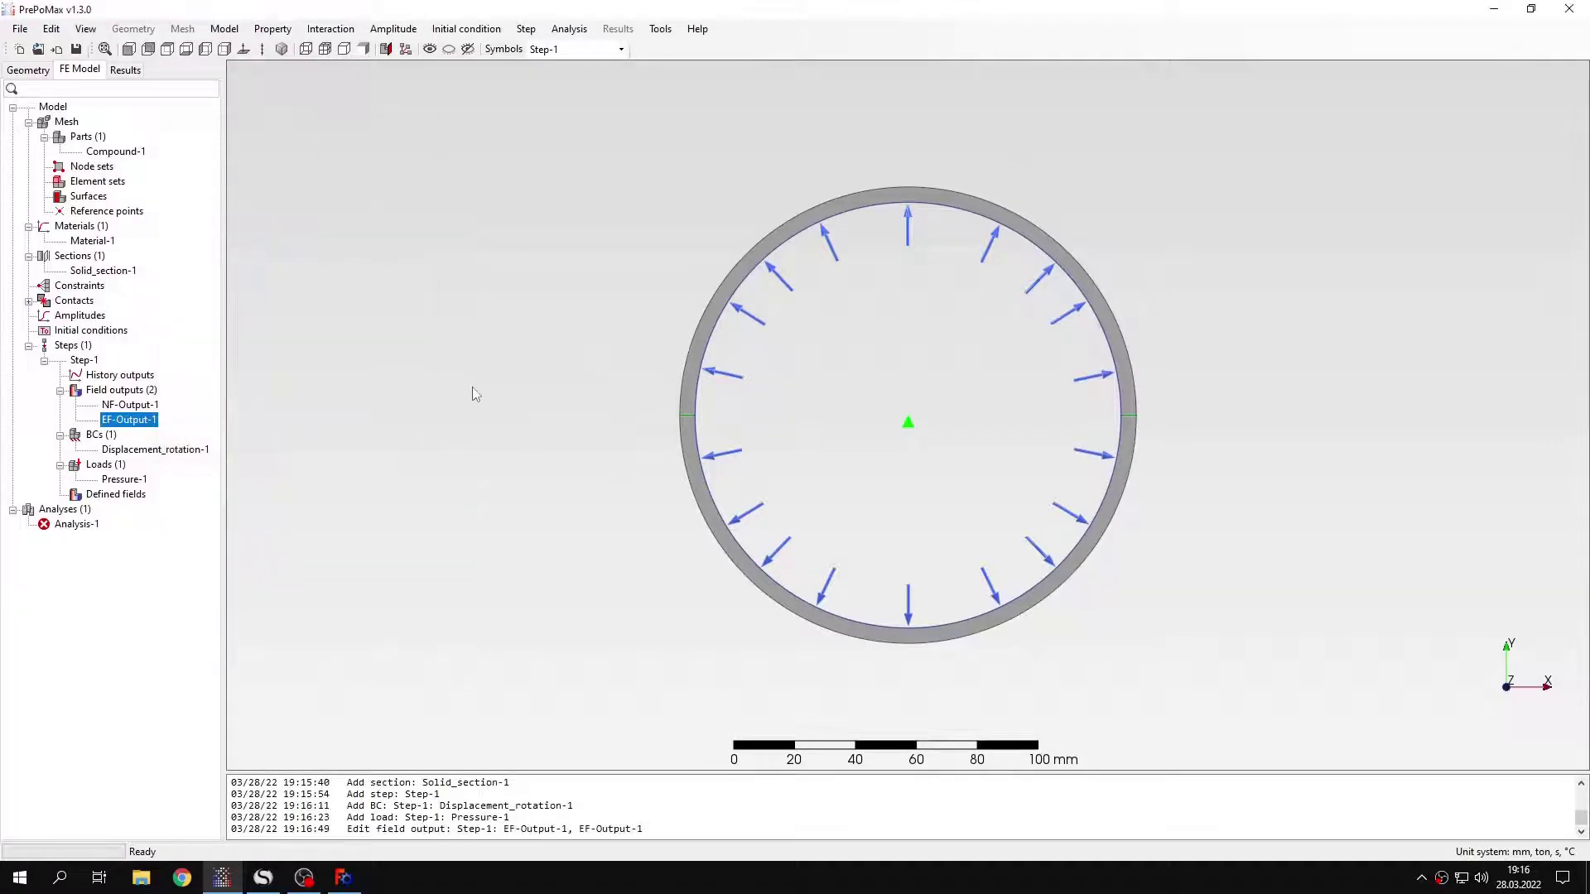
pyautogui.click(473, 402)
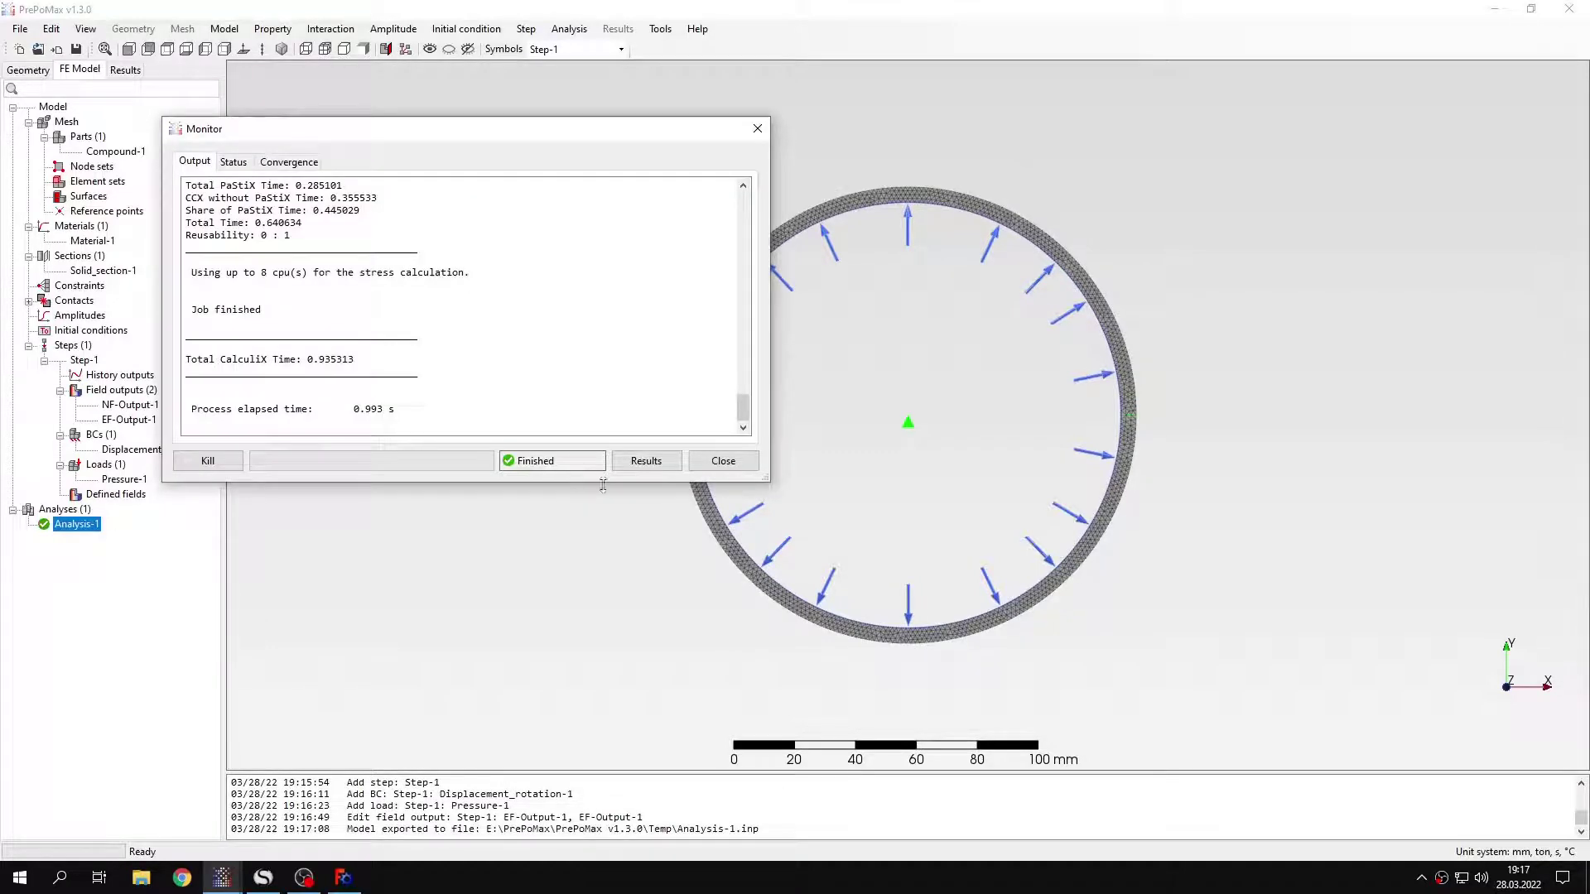
pyautogui.click(638, 466)
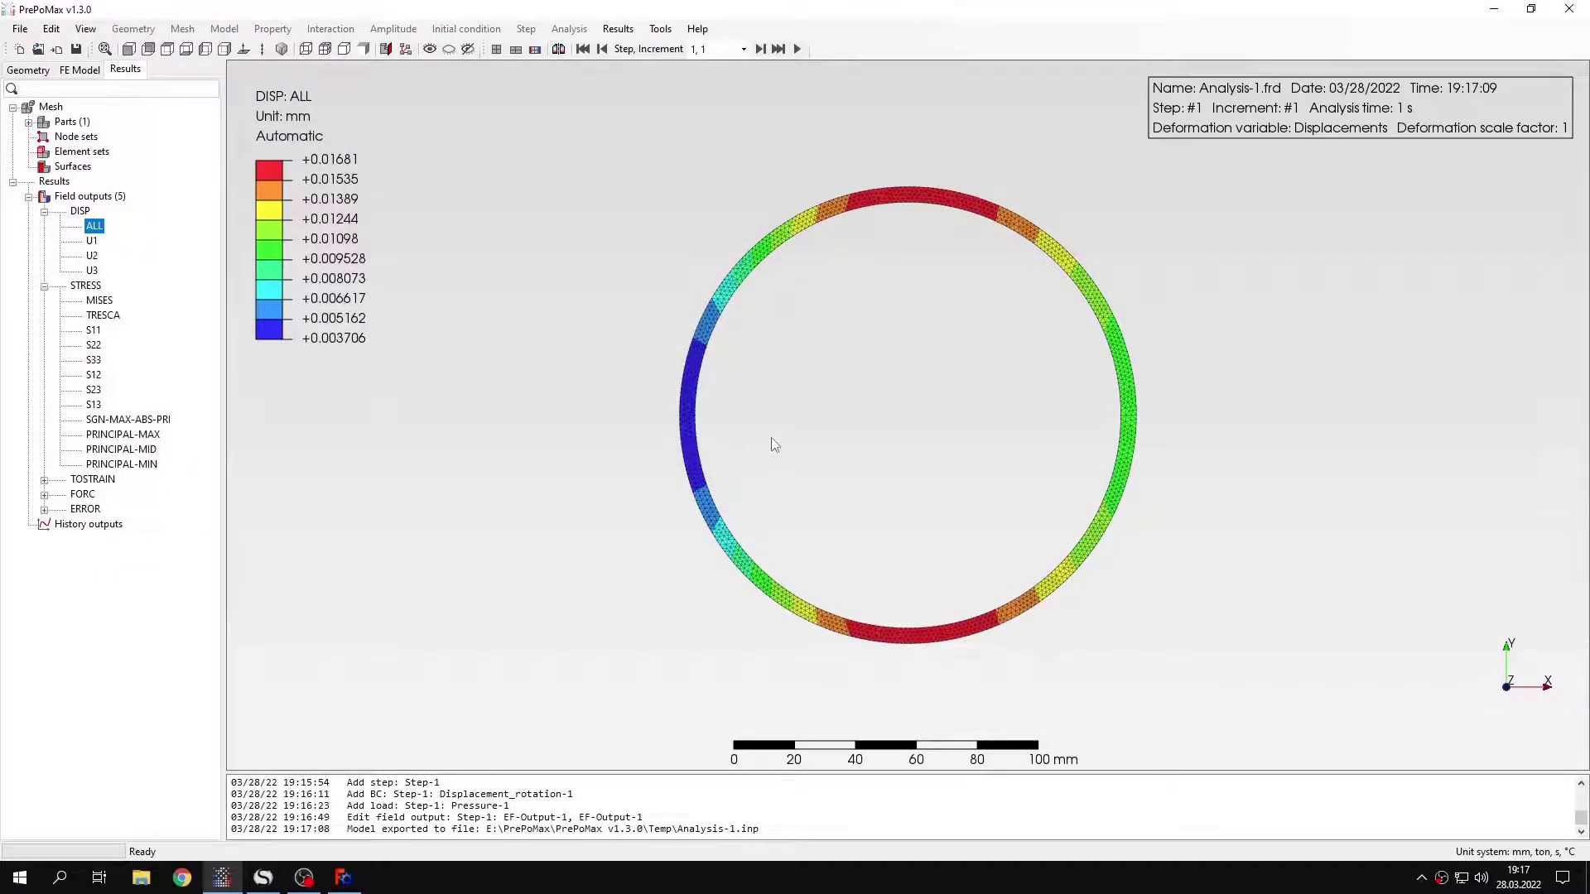
pyautogui.click(262, 878)
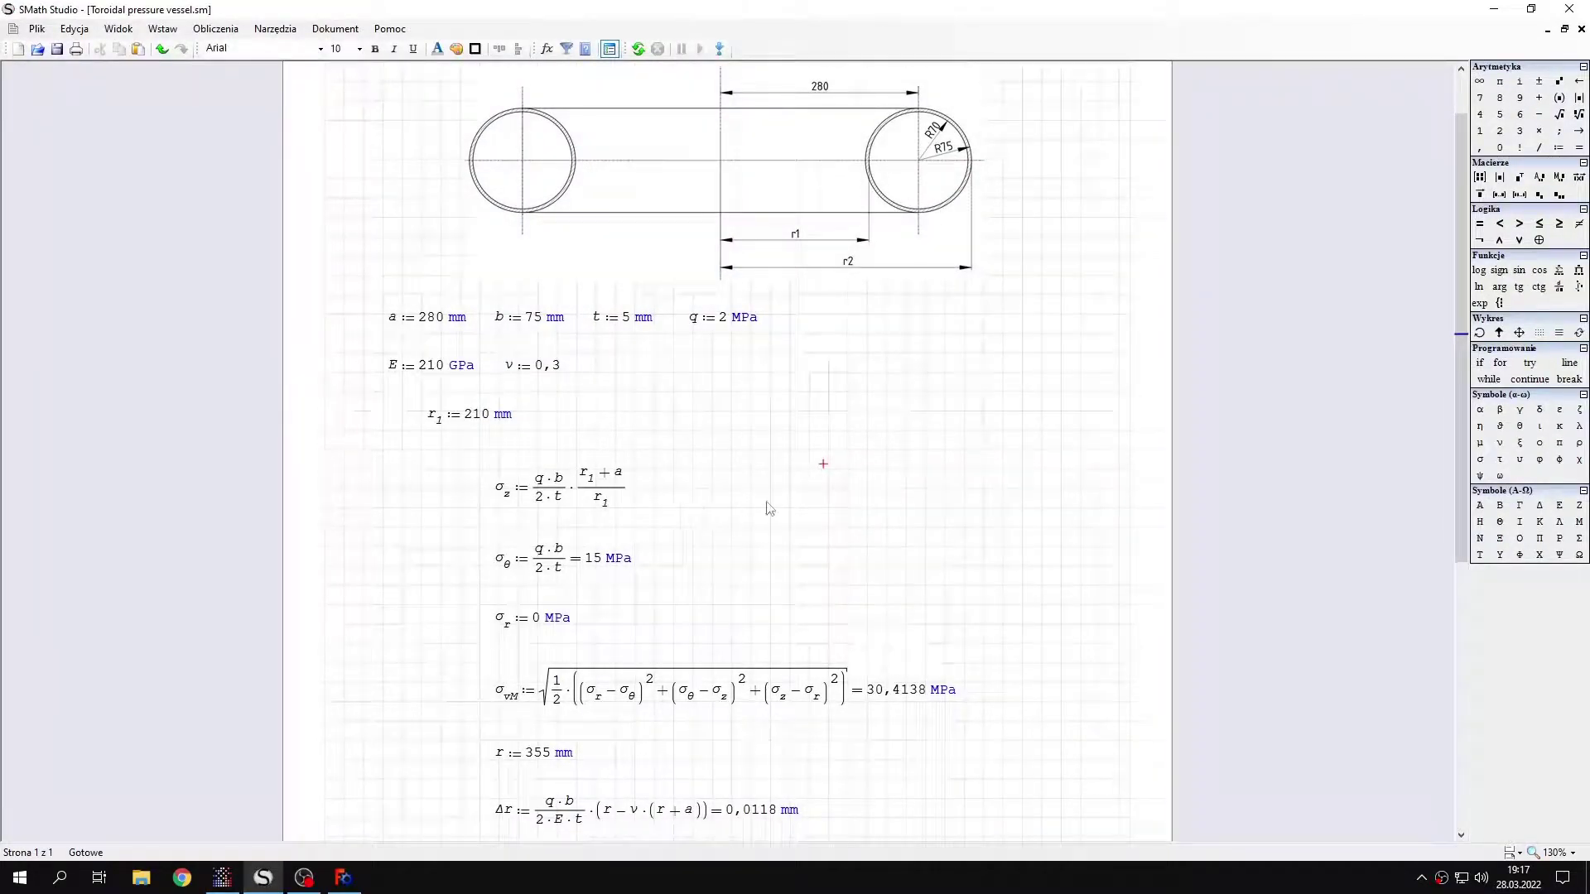
pyautogui.moveTo(802, 710)
pyautogui.moveTo(445, 430)
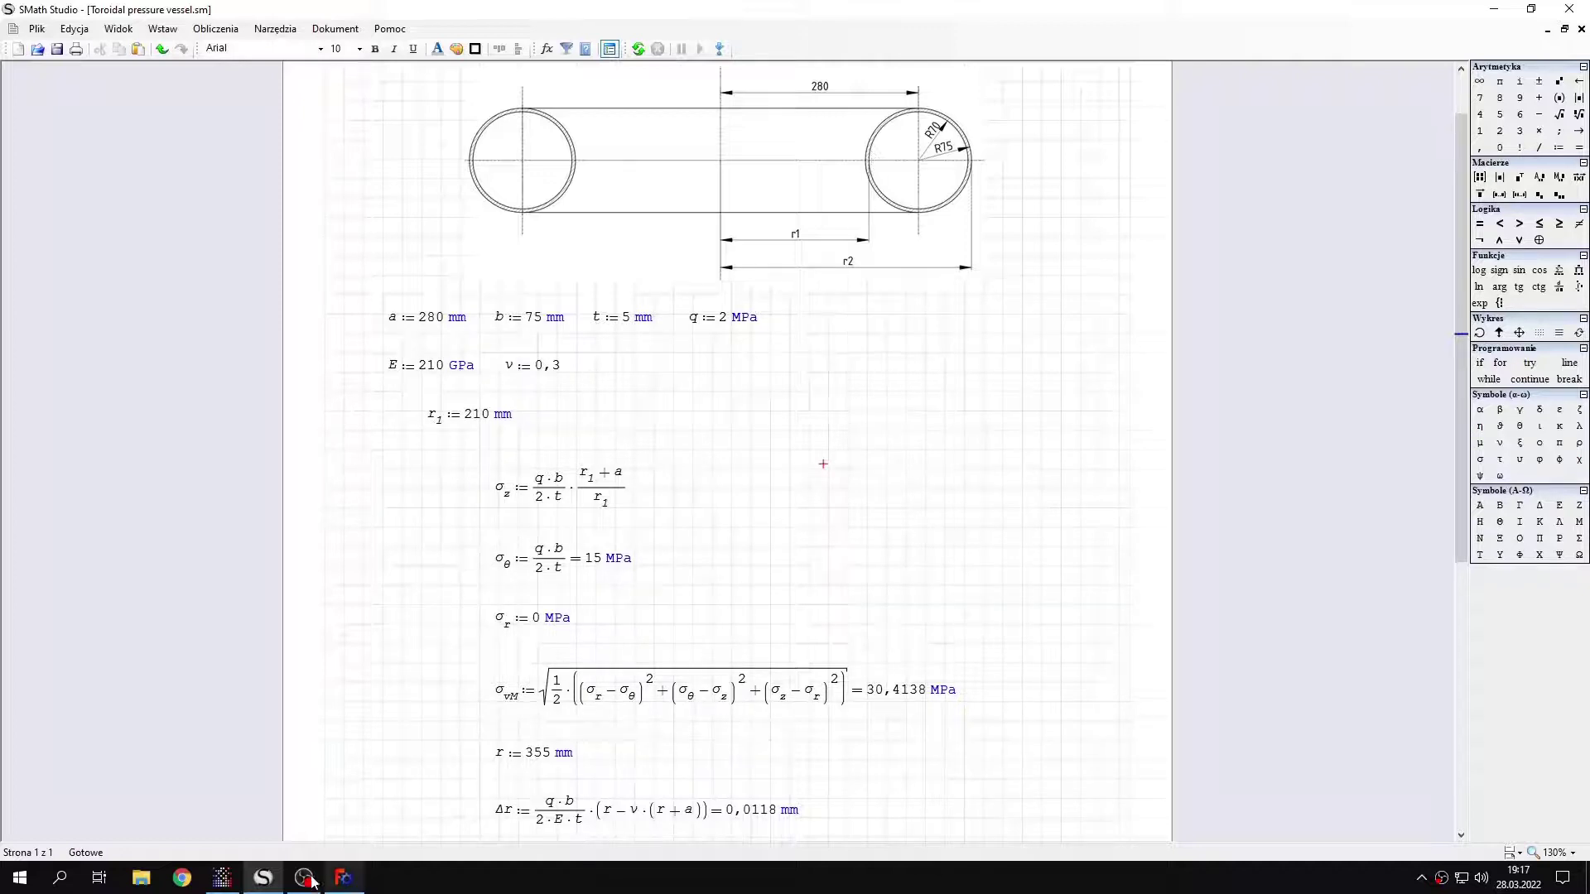
pyautogui.click(222, 877)
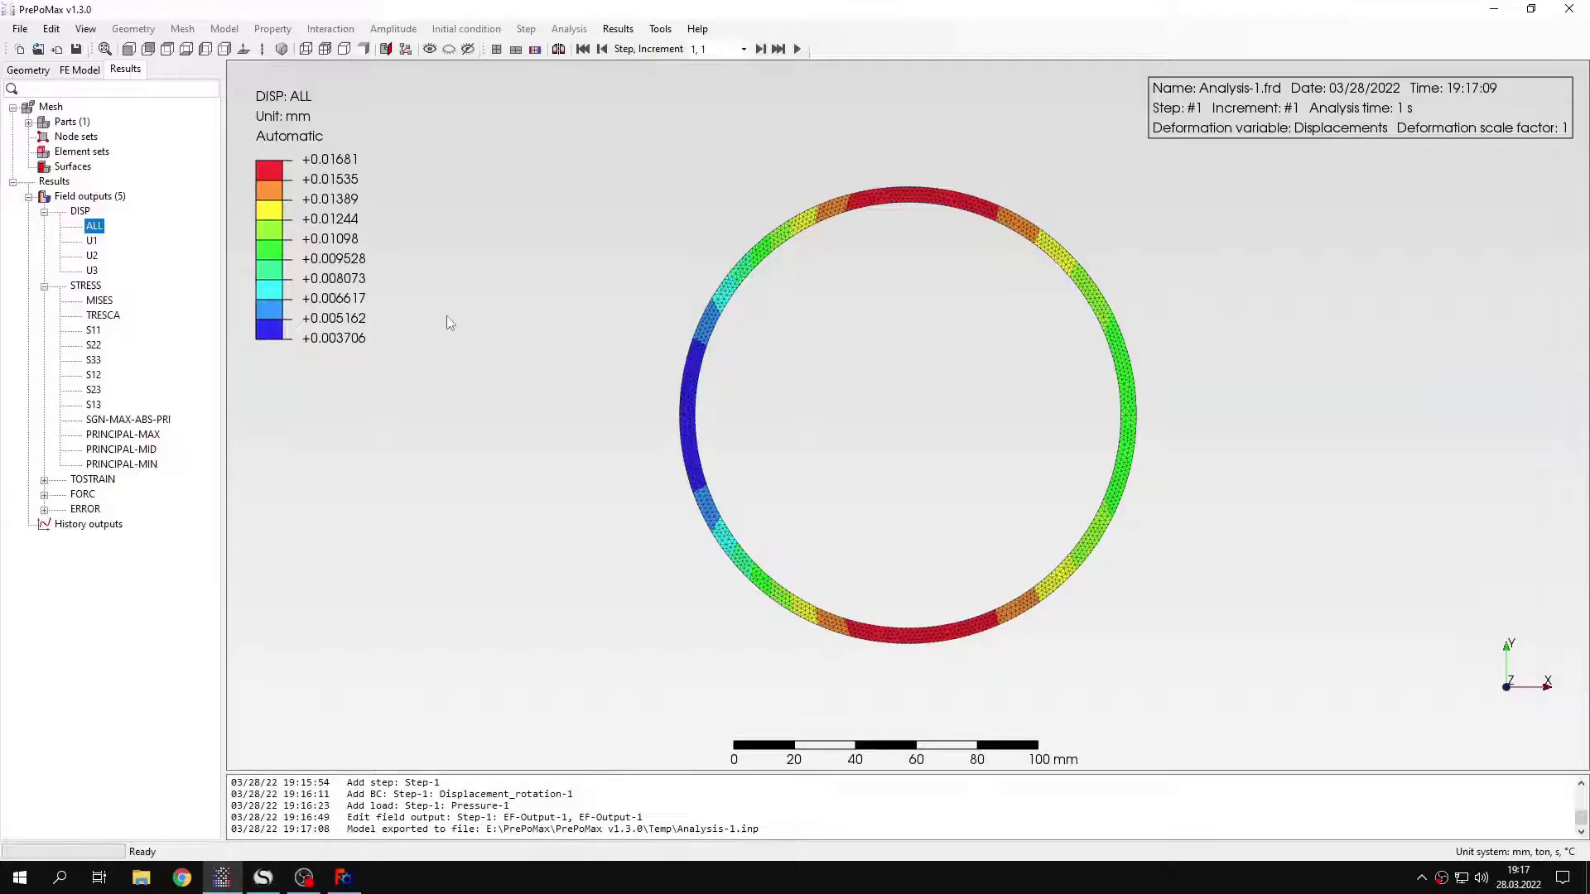
# Plot von Mises stress and probe inner-wall nodes 5172, 10254, 6560 and 5171 (about 32.7 MPa)
pyautogui.click(106, 302)
pyautogui.click(659, 29)
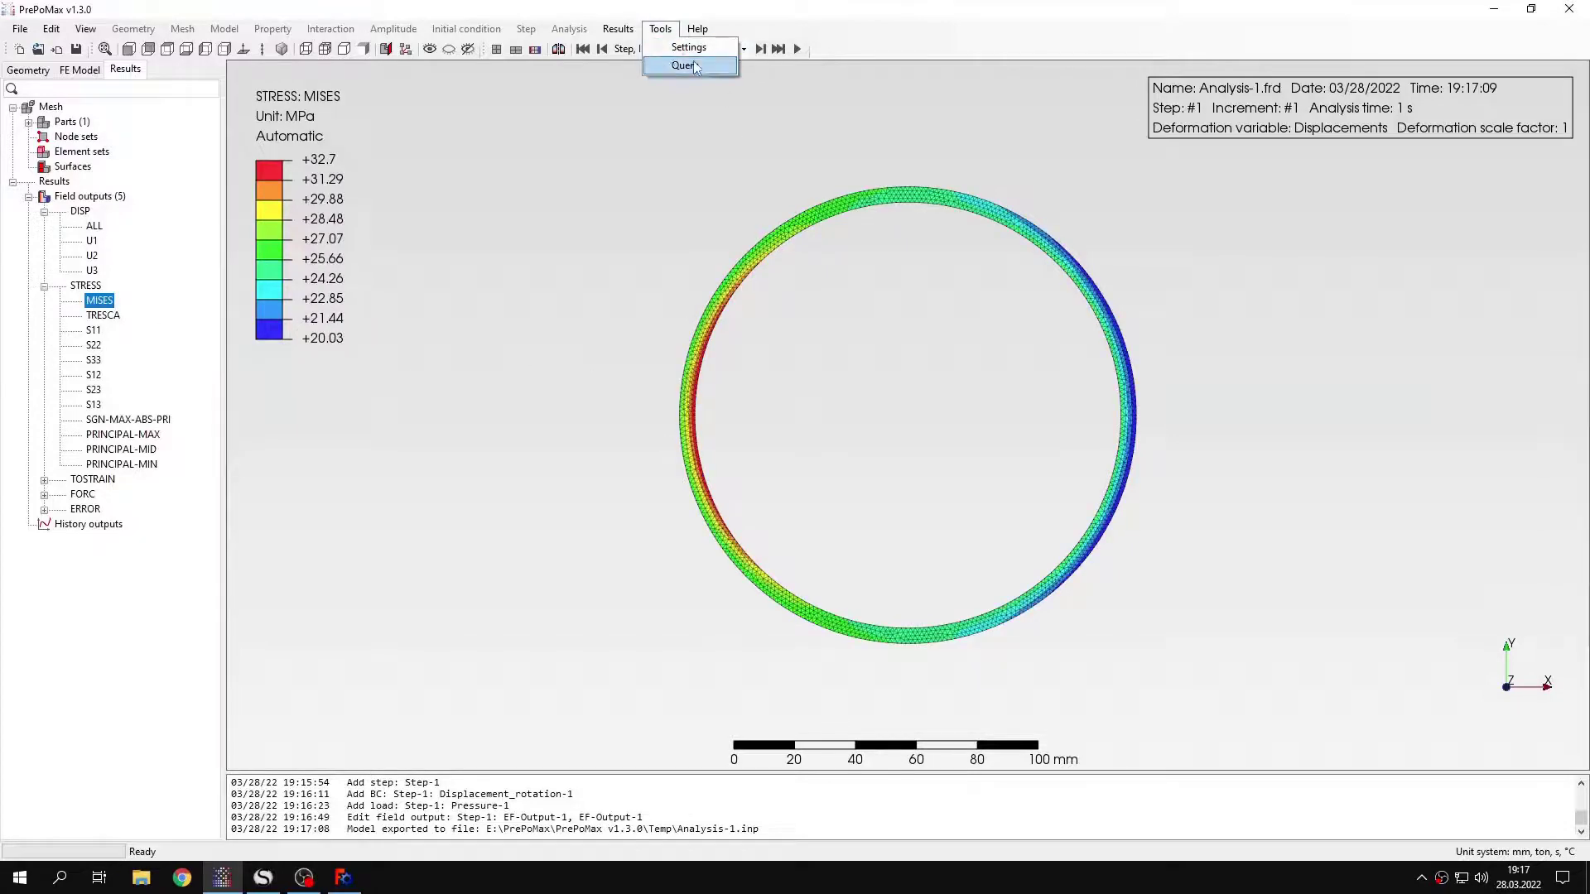
pyautogui.click(675, 63)
pyautogui.click(209, 180)
pyautogui.moveTo(256, 130); pyautogui.dragTo(356, 393)
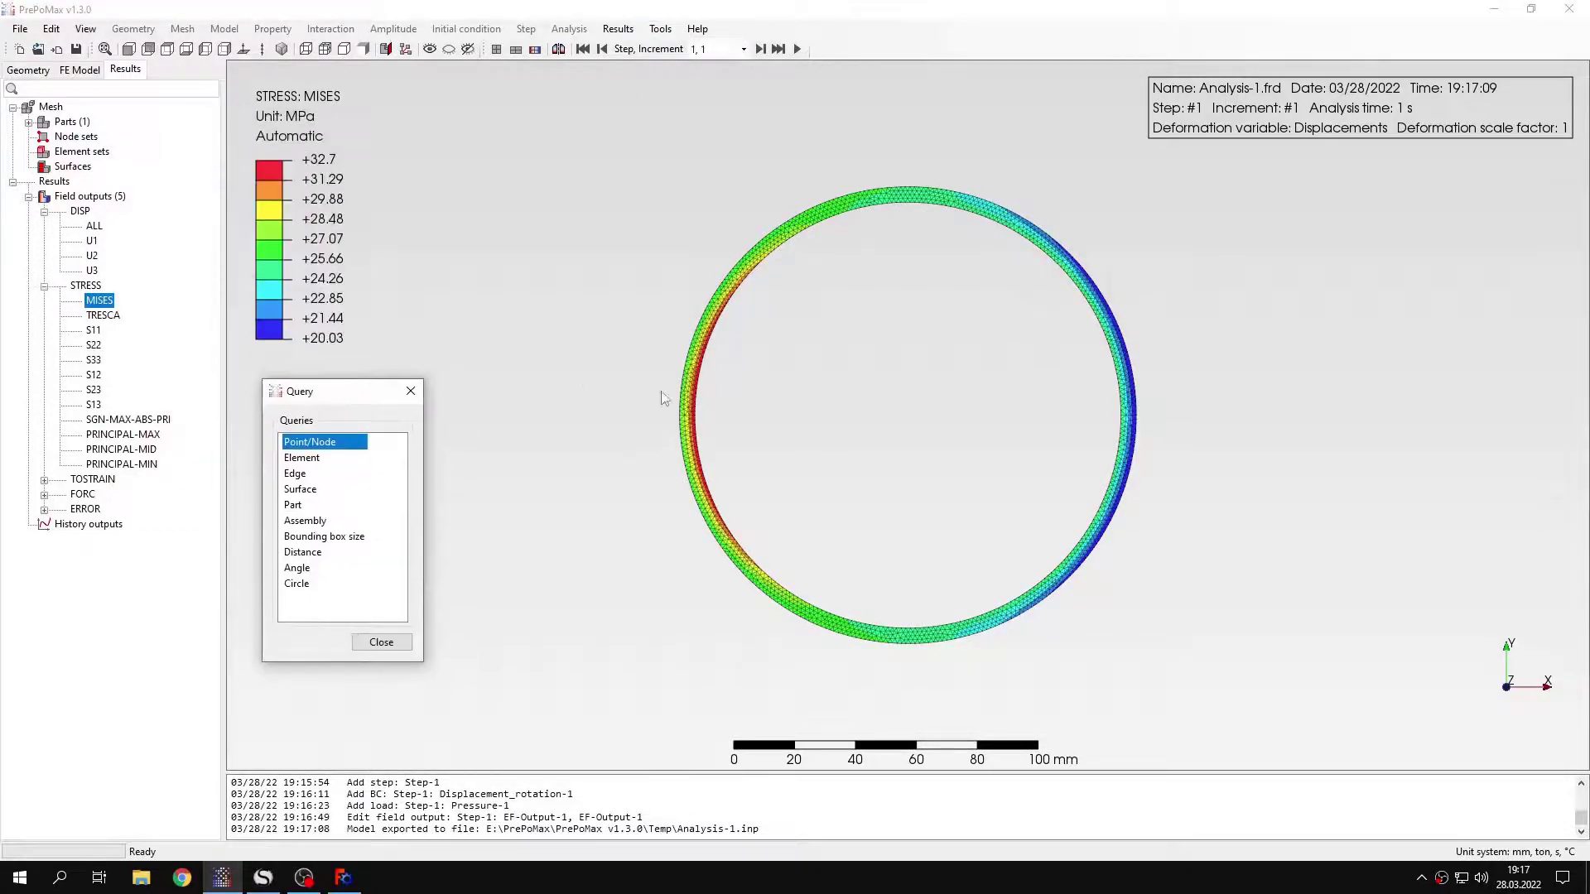
pyautogui.click(697, 419)
pyautogui.scroll(5, 699, 420)
pyautogui.click(706, 421)
pyautogui.scroll(3, 707, 414)
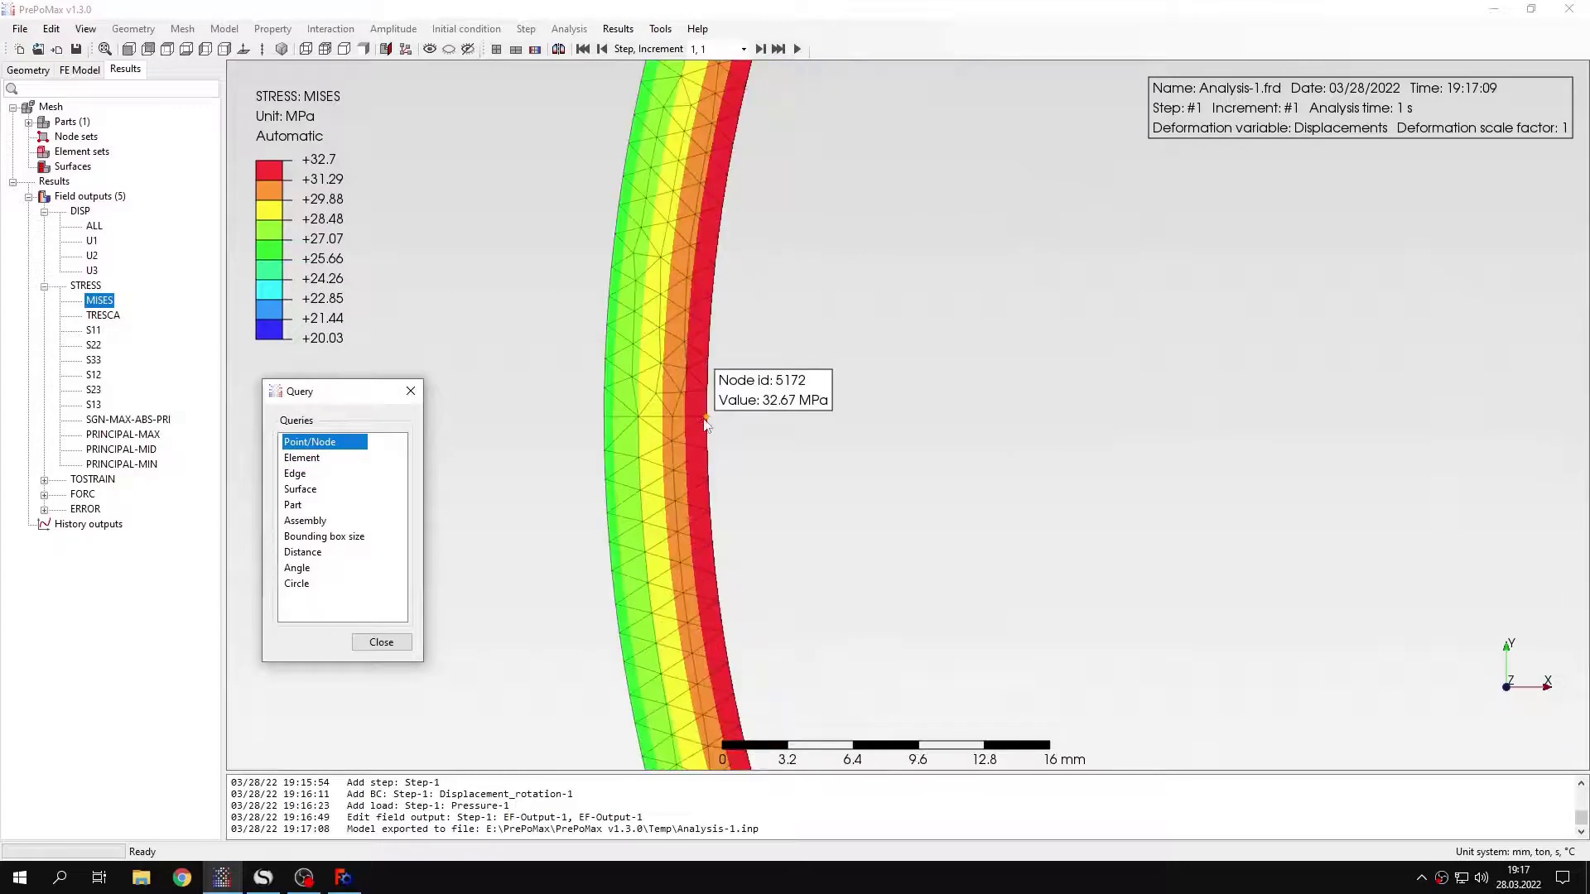
pyautogui.click(705, 407)
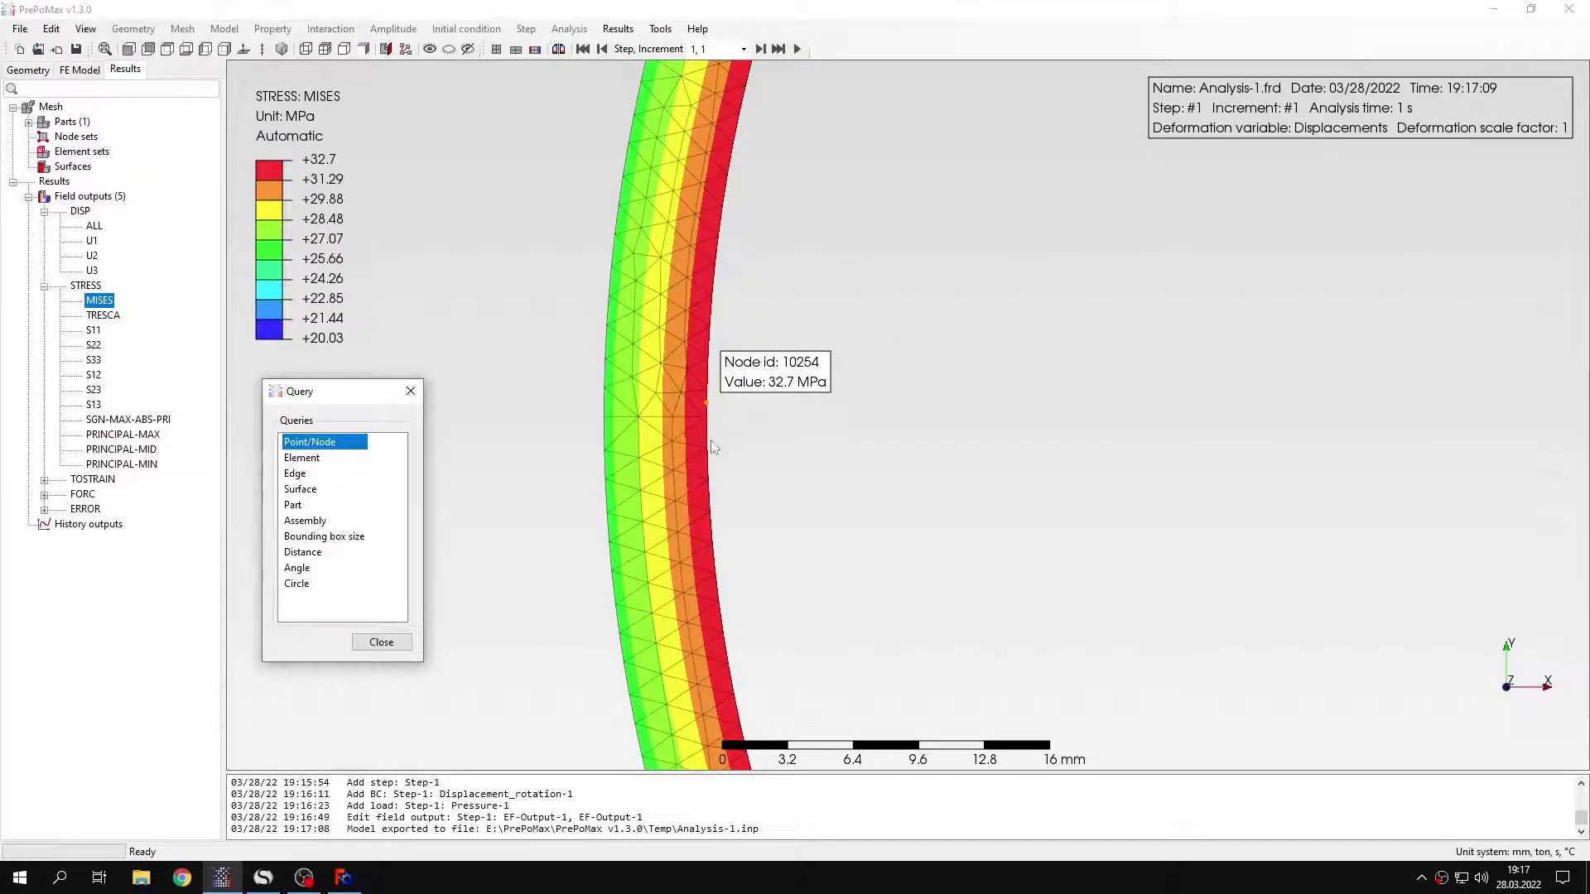
pyautogui.click(708, 442)
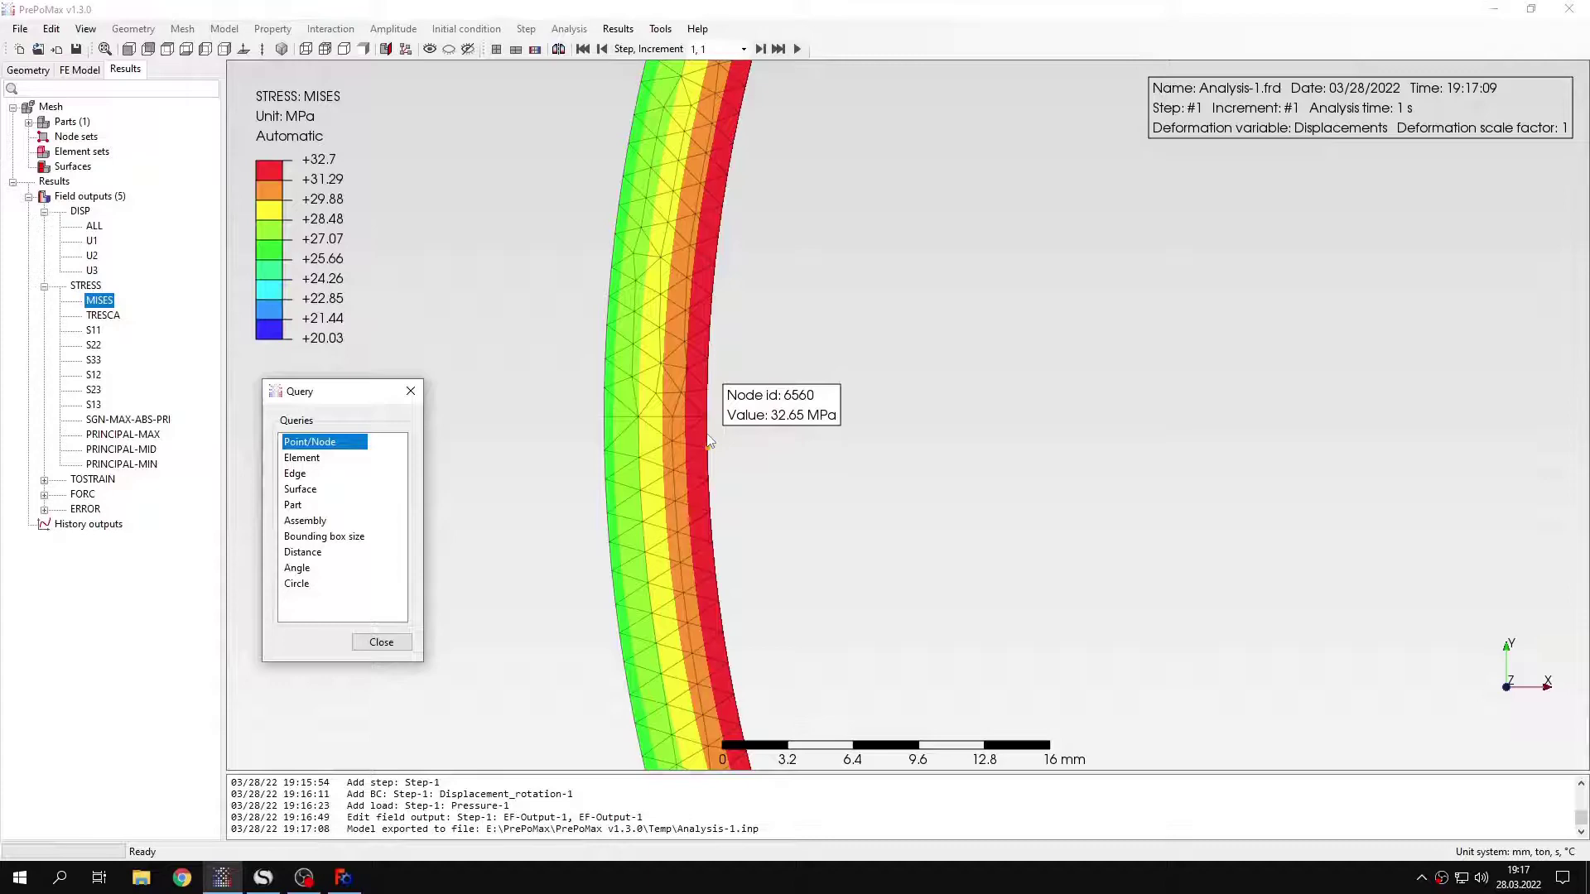
pyautogui.click(709, 433)
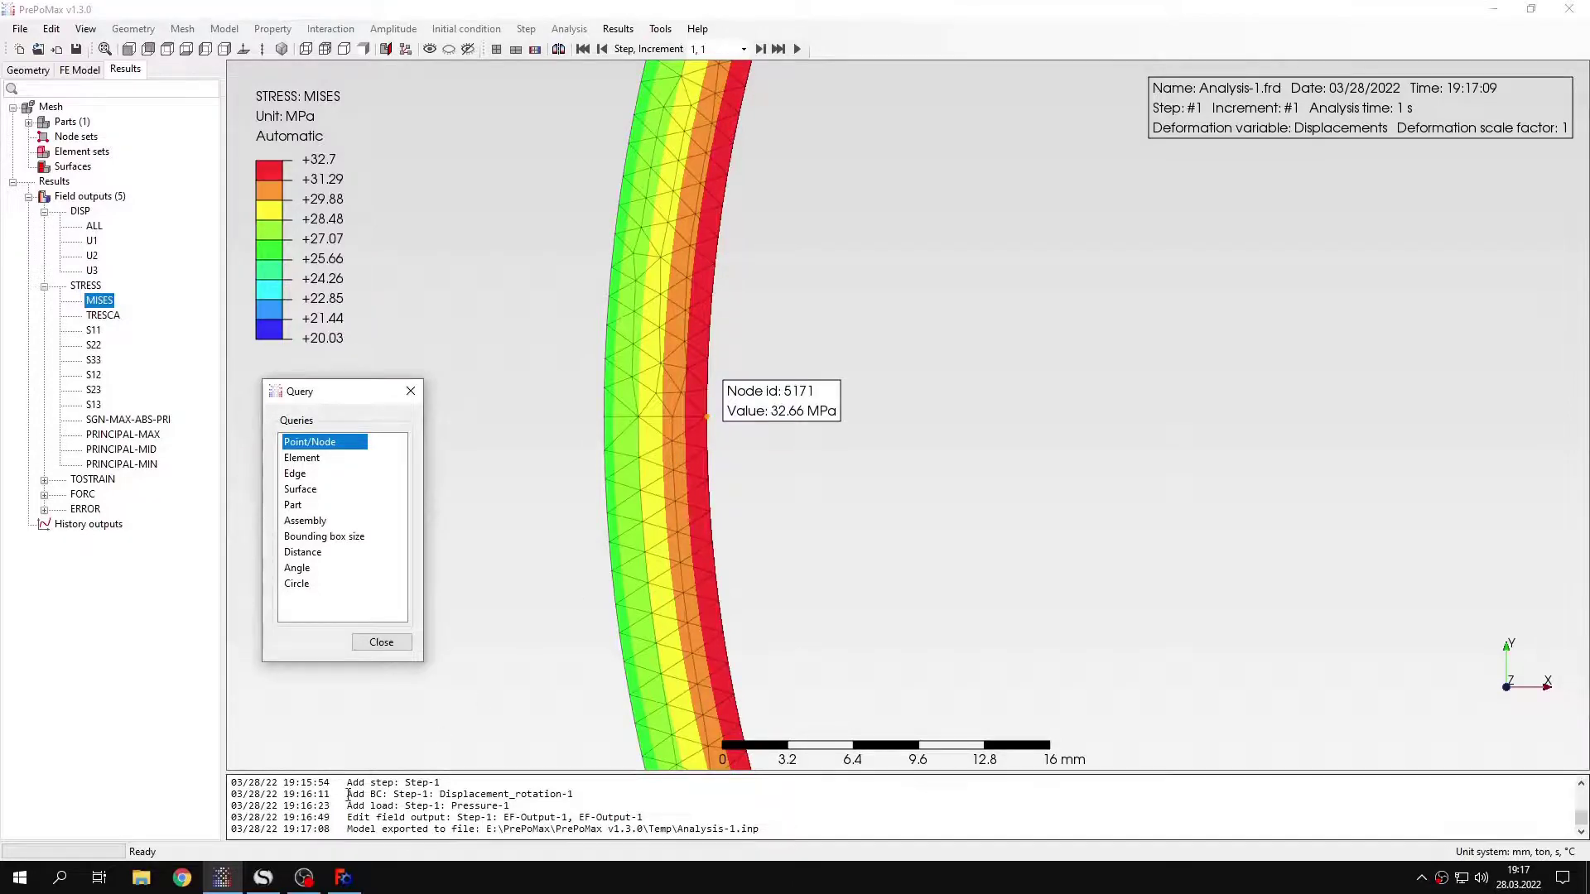
# Compare with the SMath analytical stress, re-probe node 10254 at 32.7 MPa, and close Query
pyautogui.click(262, 878)
pyautogui.click(222, 877)
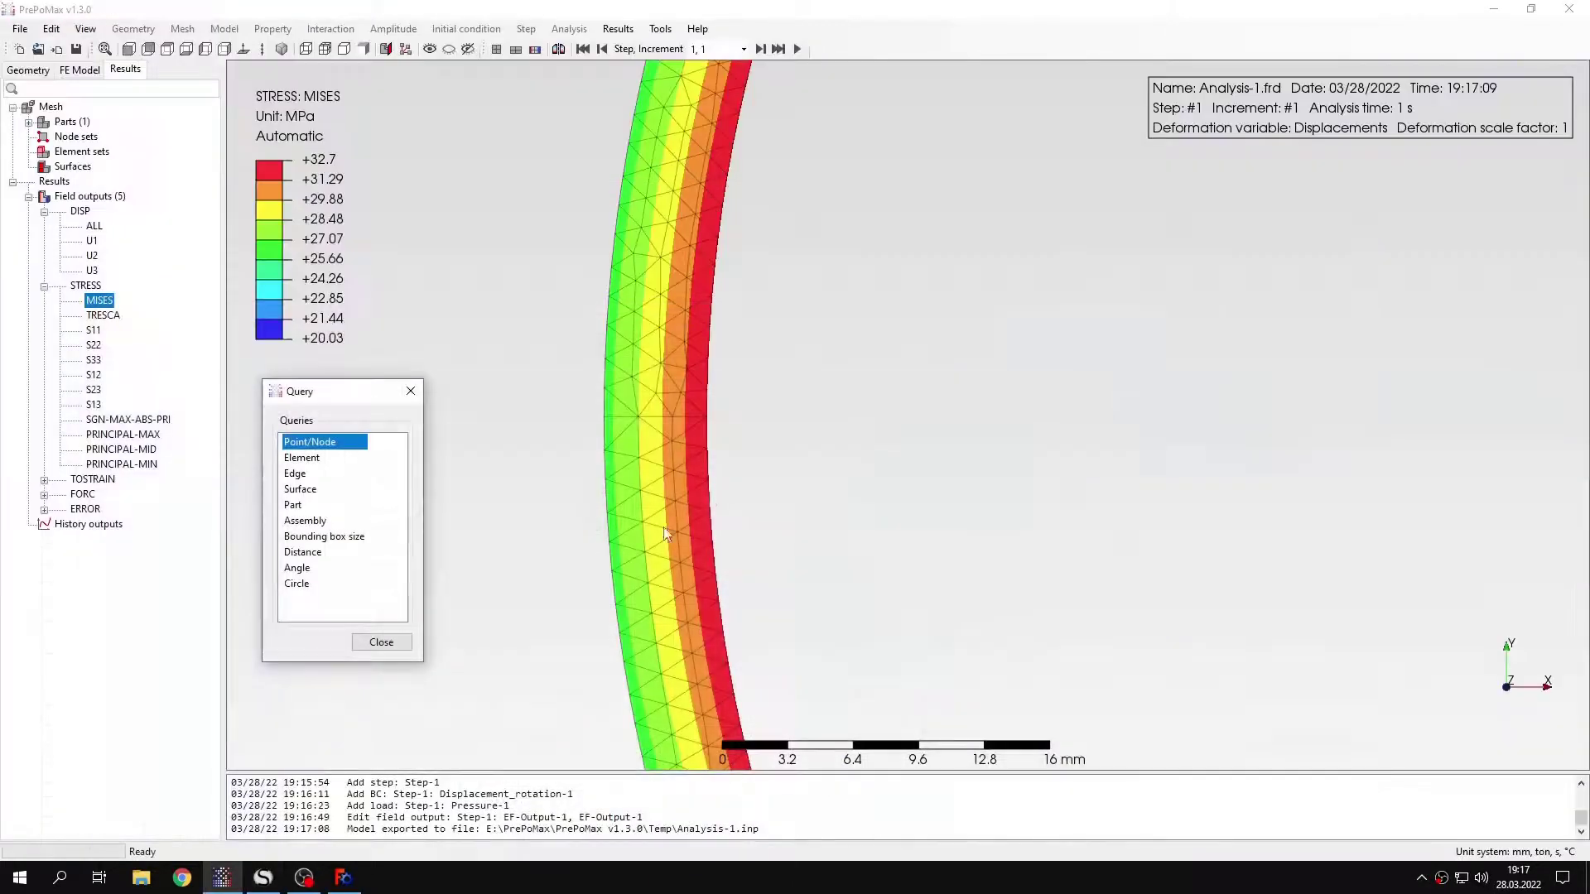
pyautogui.click(697, 416)
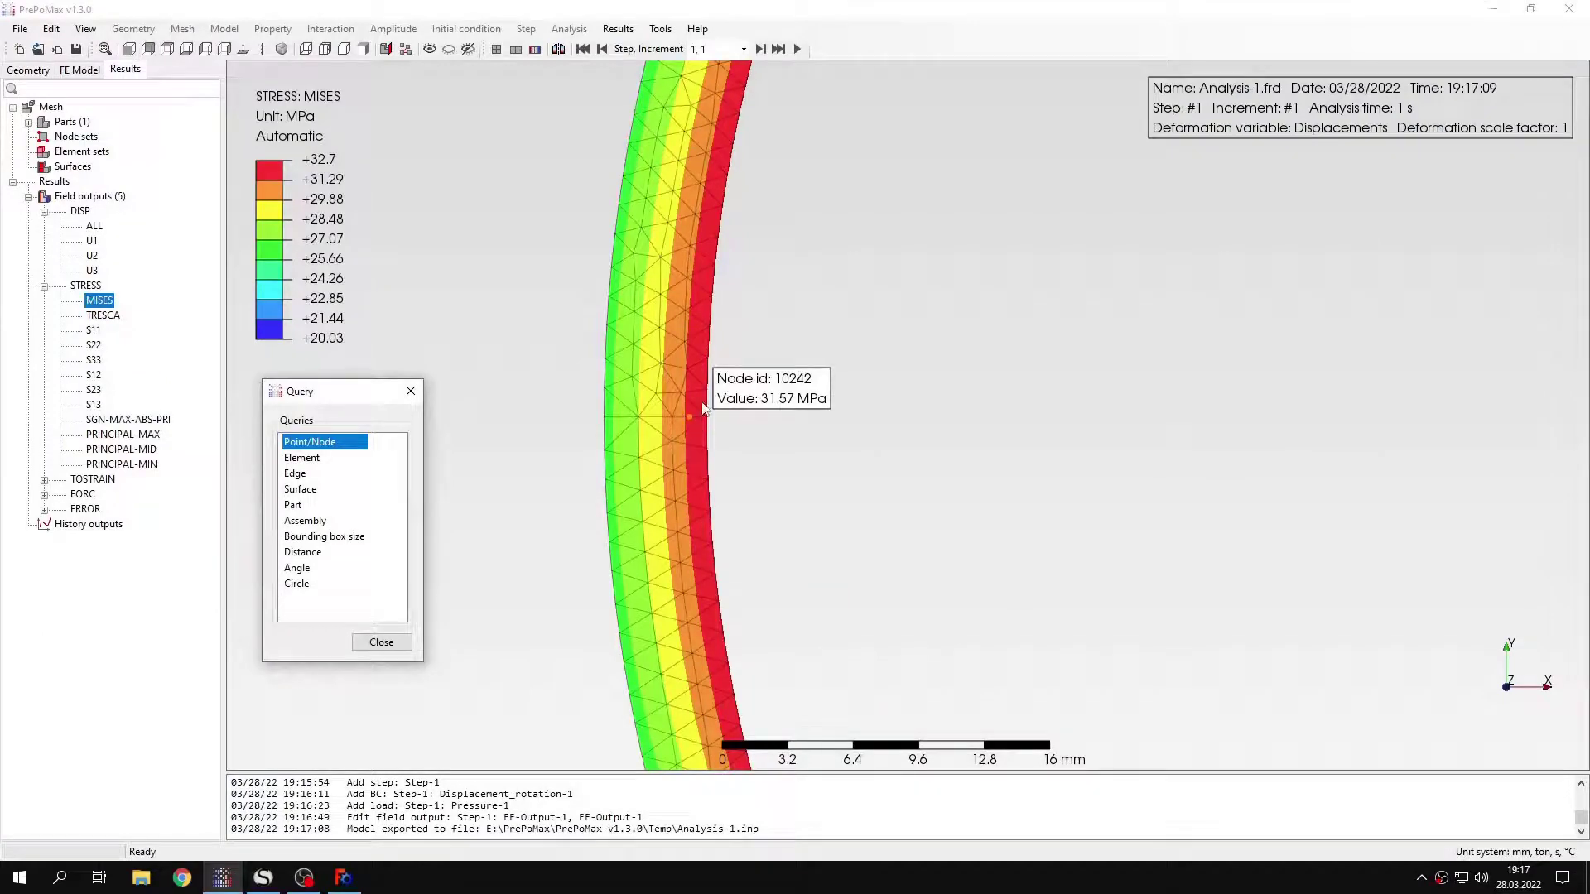
pyautogui.click(704, 405)
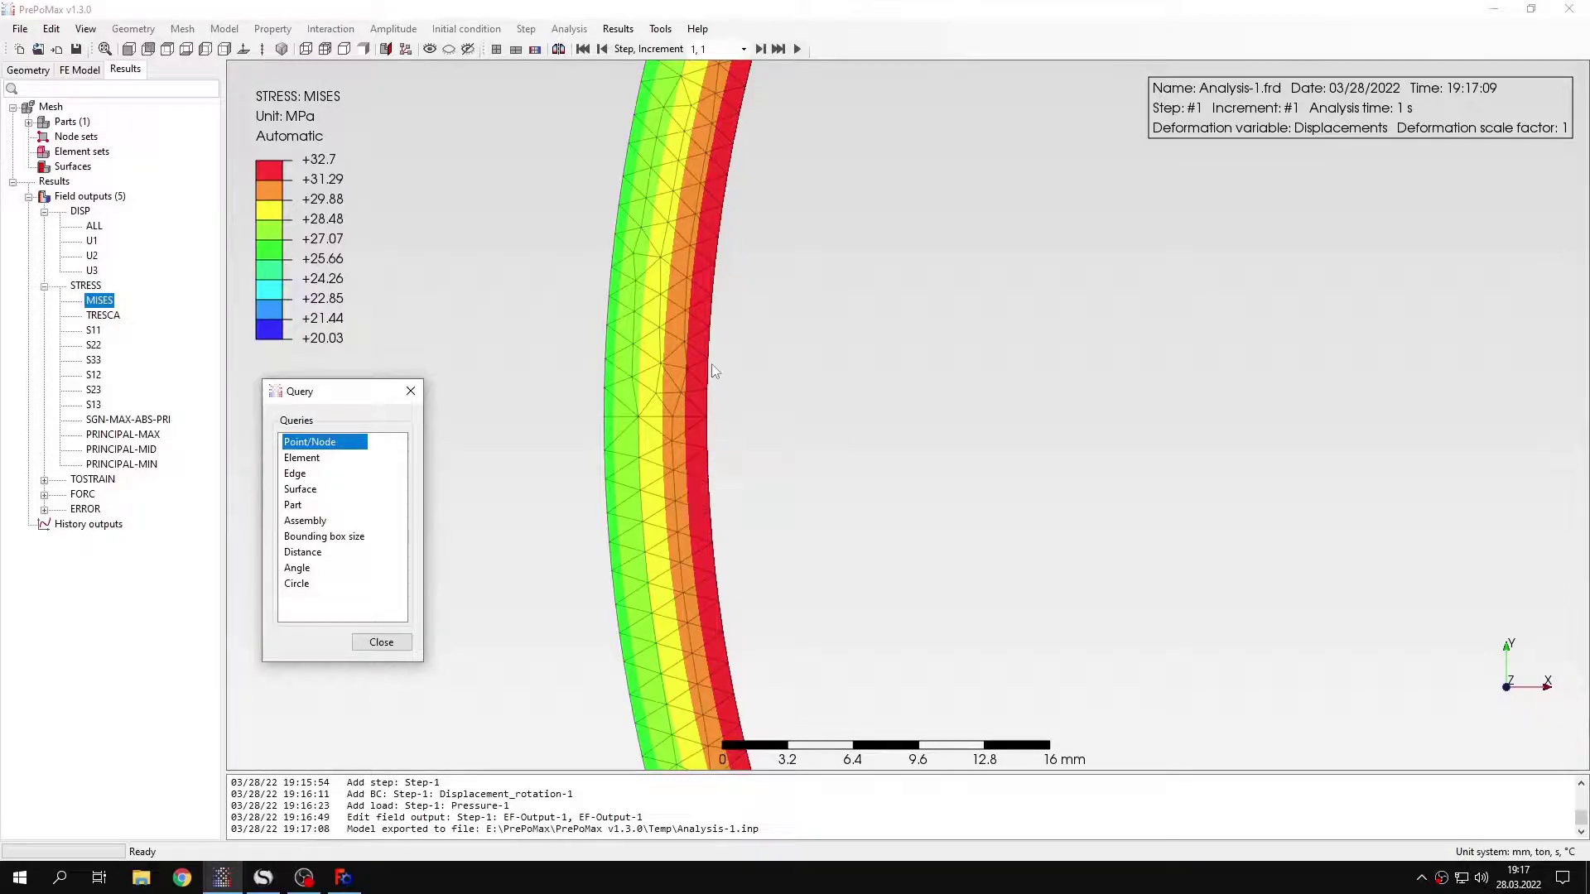
pyautogui.scroll(-10, 715, 361)
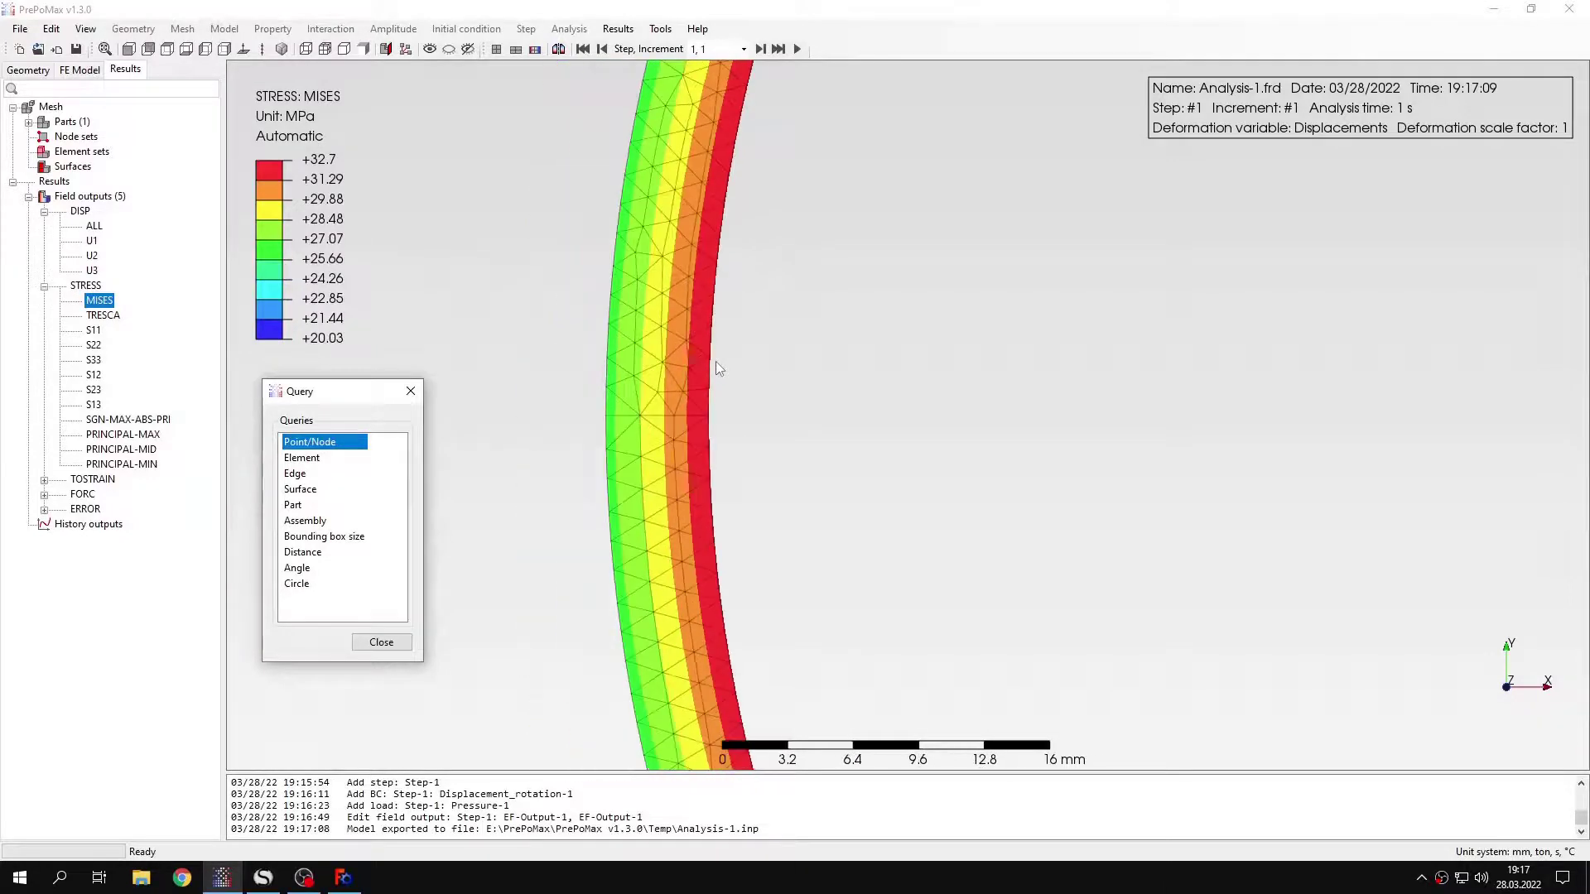
pyautogui.click(410, 391)
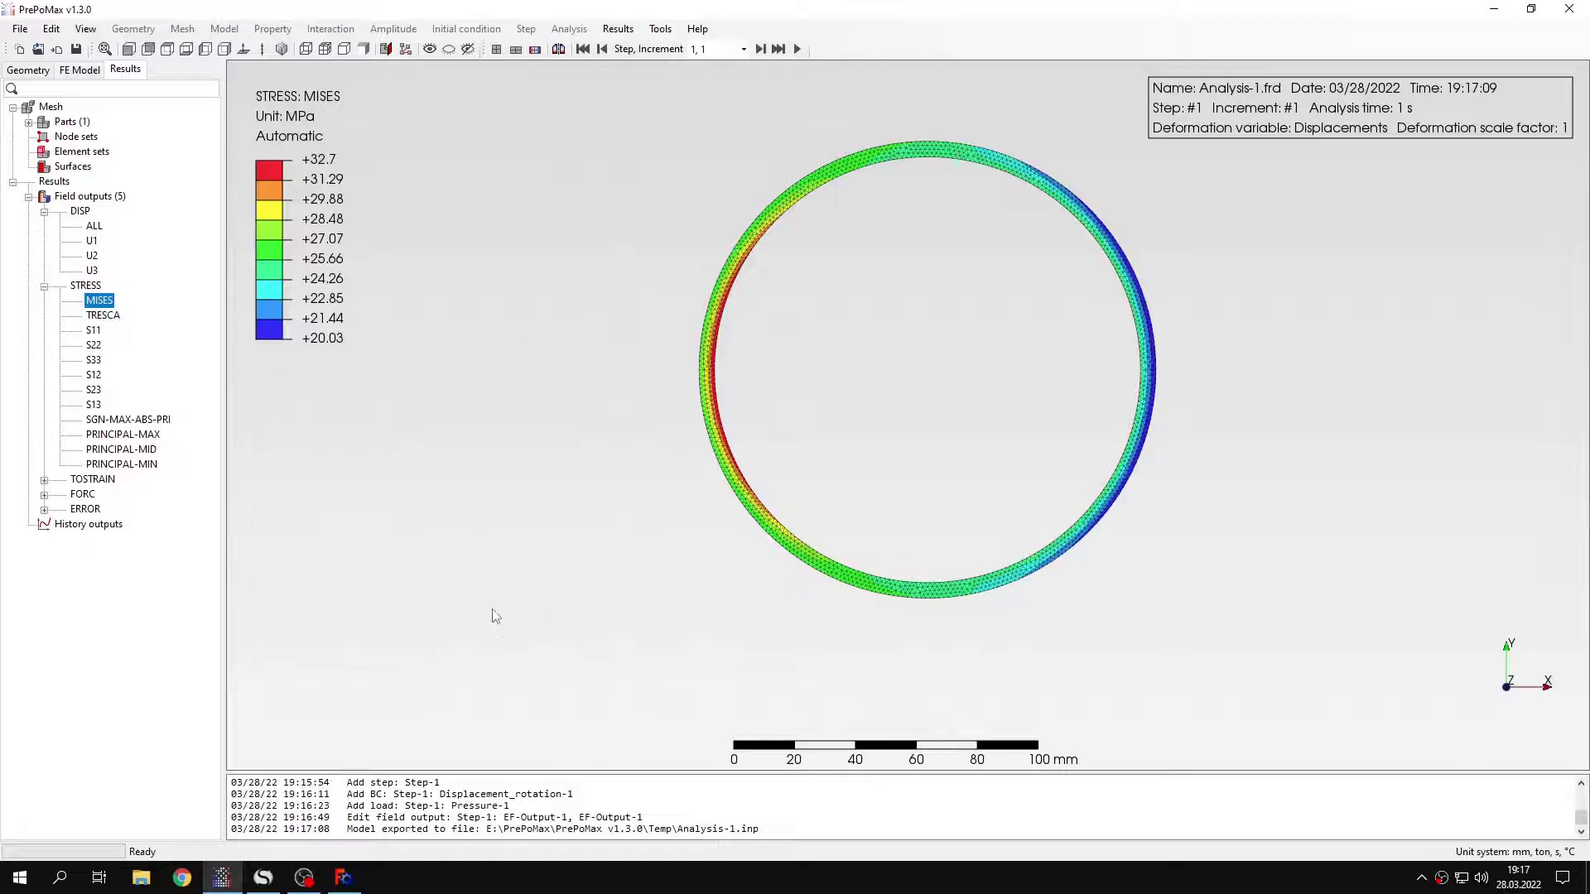
# Check Δr in the SMath worksheet, then plot the U1 displacement contour in PrePoMax
pyautogui.click(263, 878)
pyautogui.scroll(-4, 568, 596)
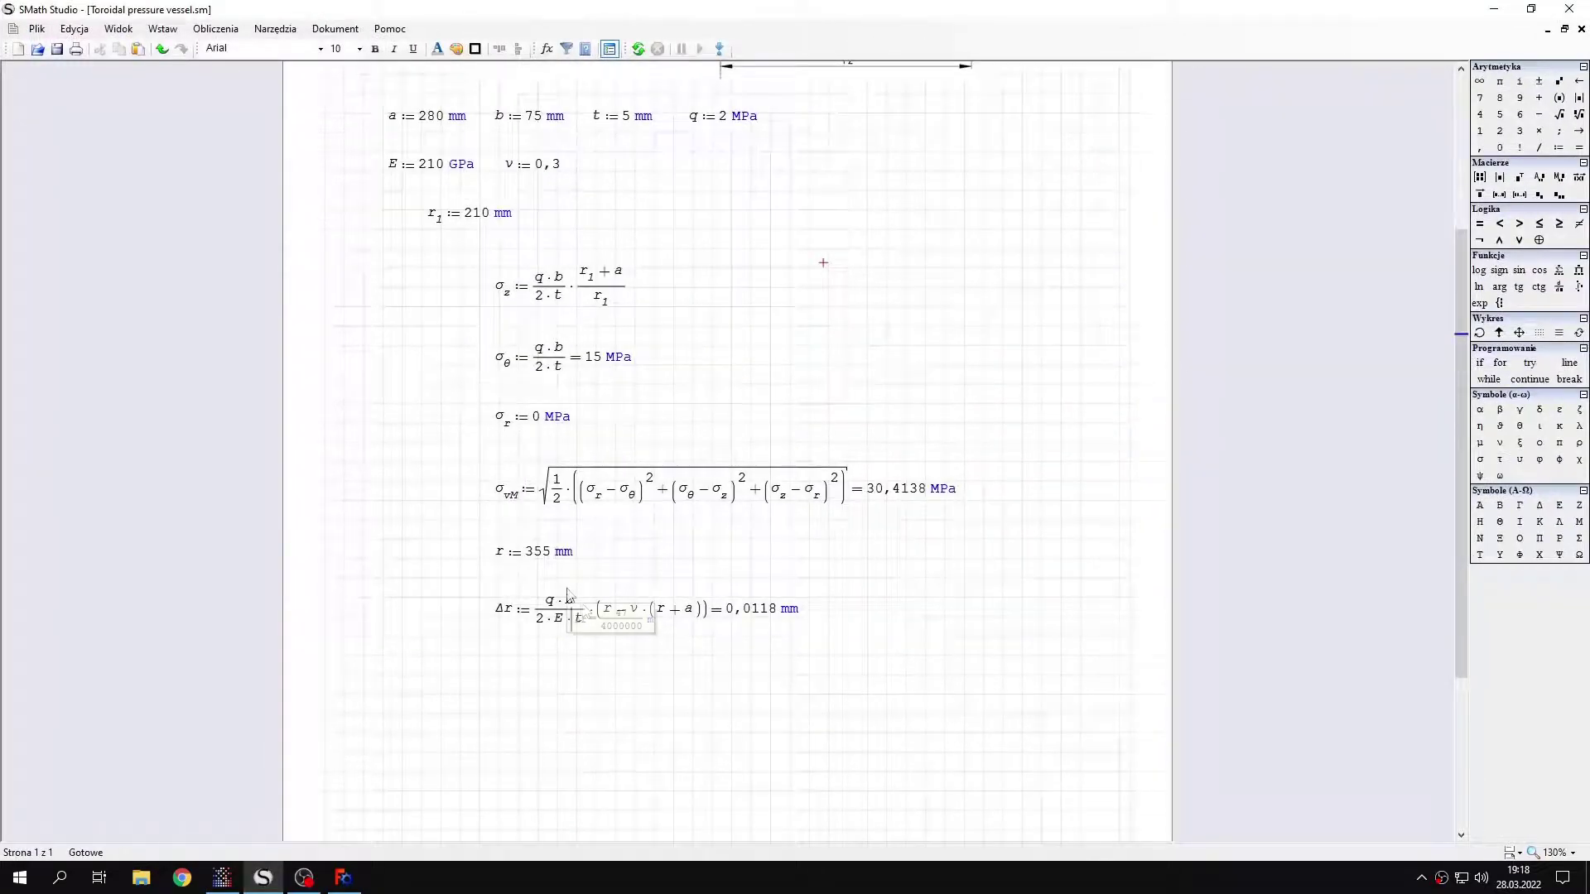
pyautogui.moveTo(767, 617)
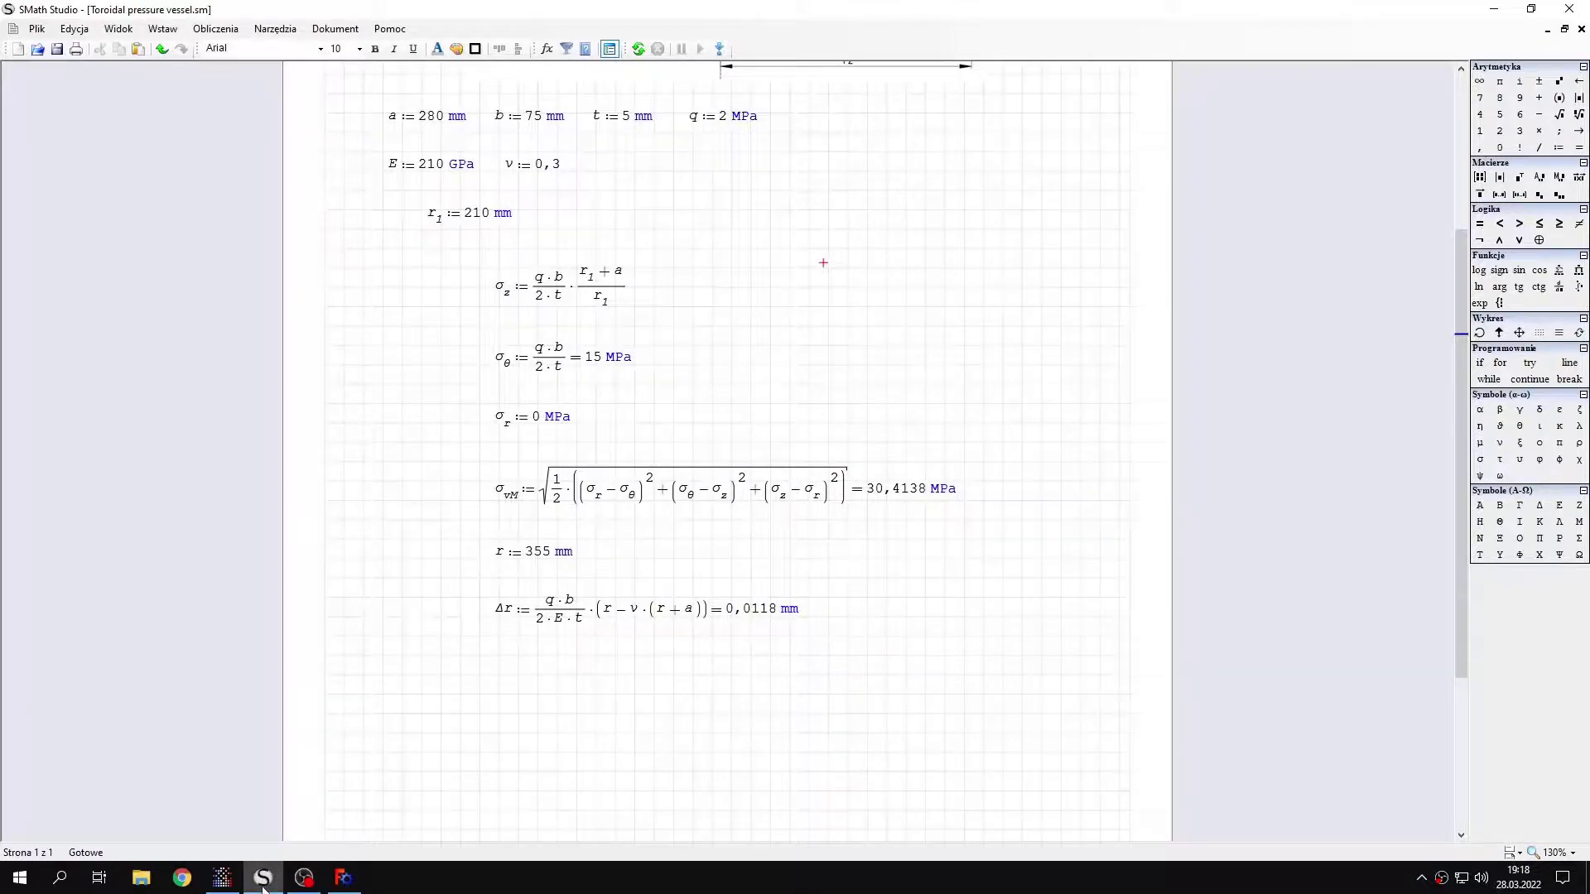
pyautogui.click(222, 878)
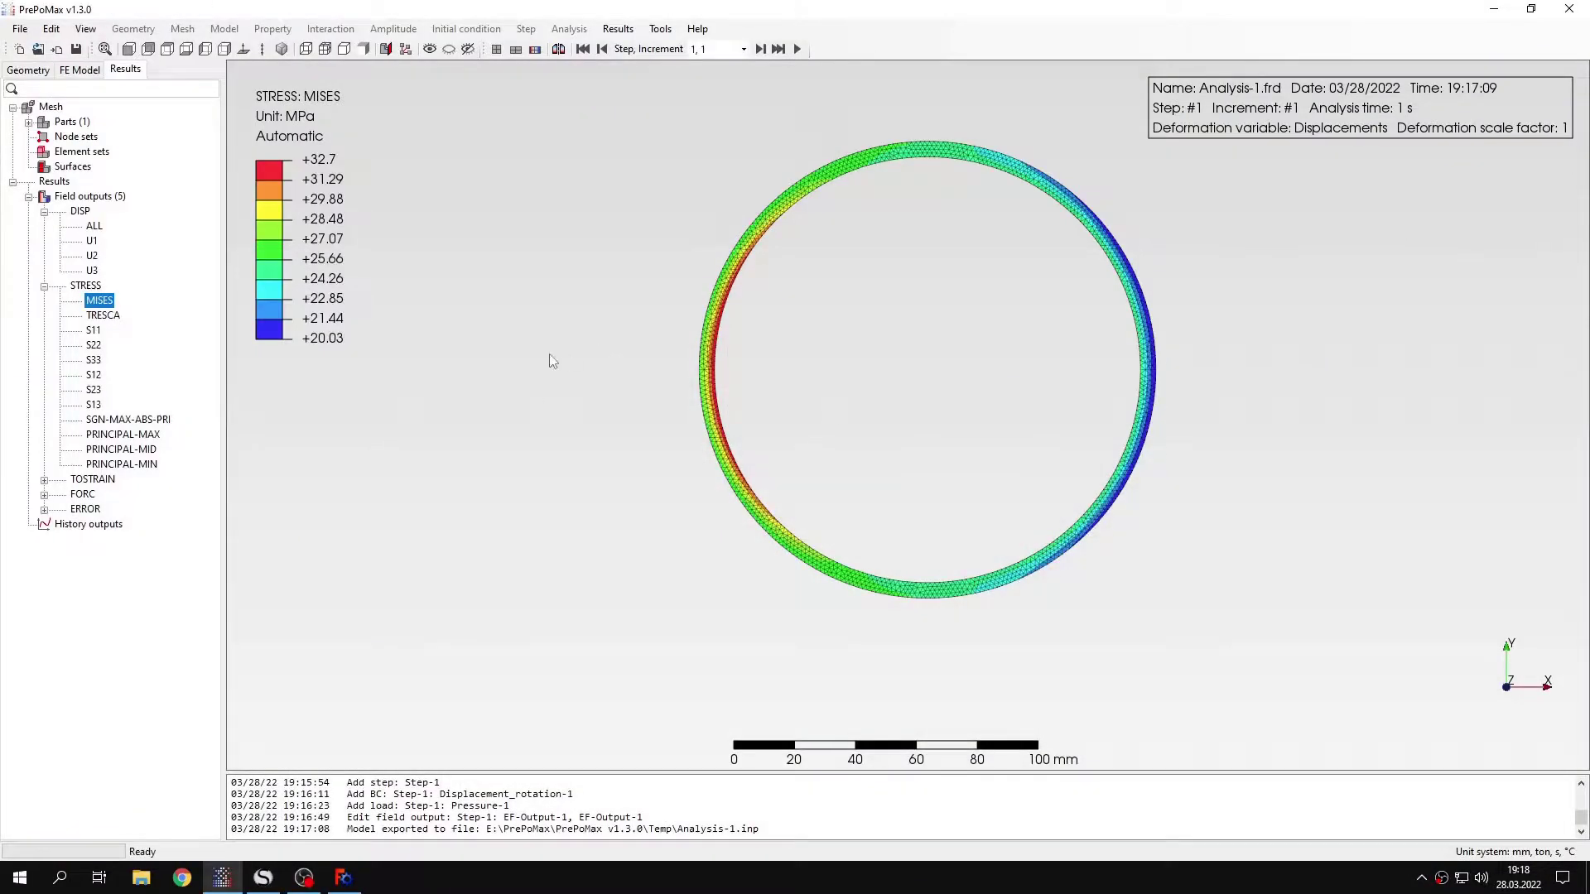
pyautogui.click(92, 241)
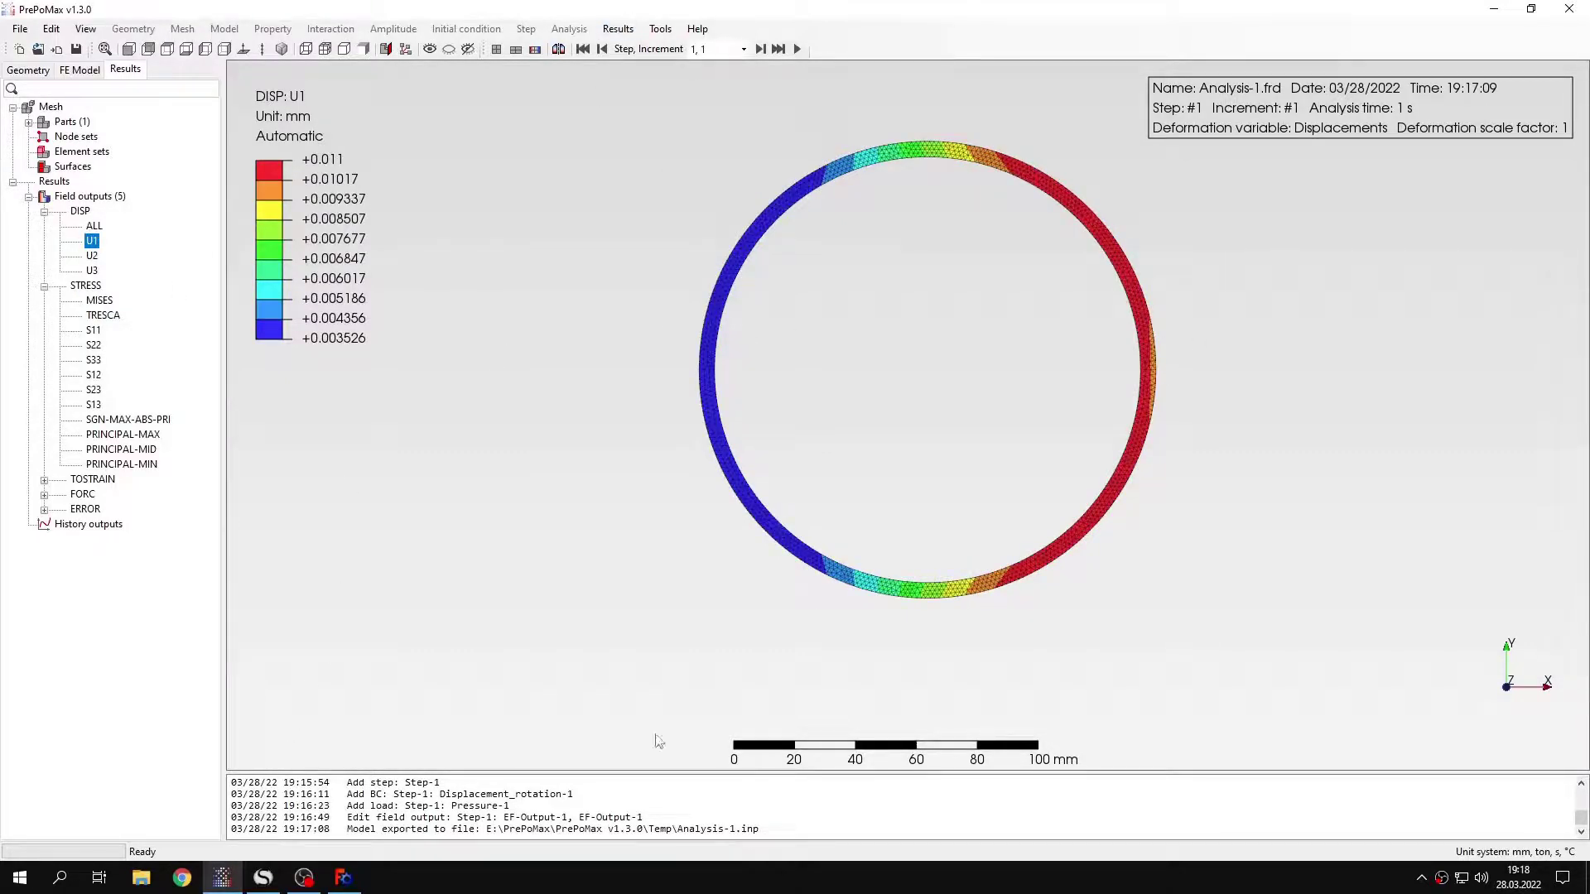
# Return to SMath and scroll up to the drawing showing Δr = 0.0118 mm at r = 355 mm
pyautogui.click(262, 877)
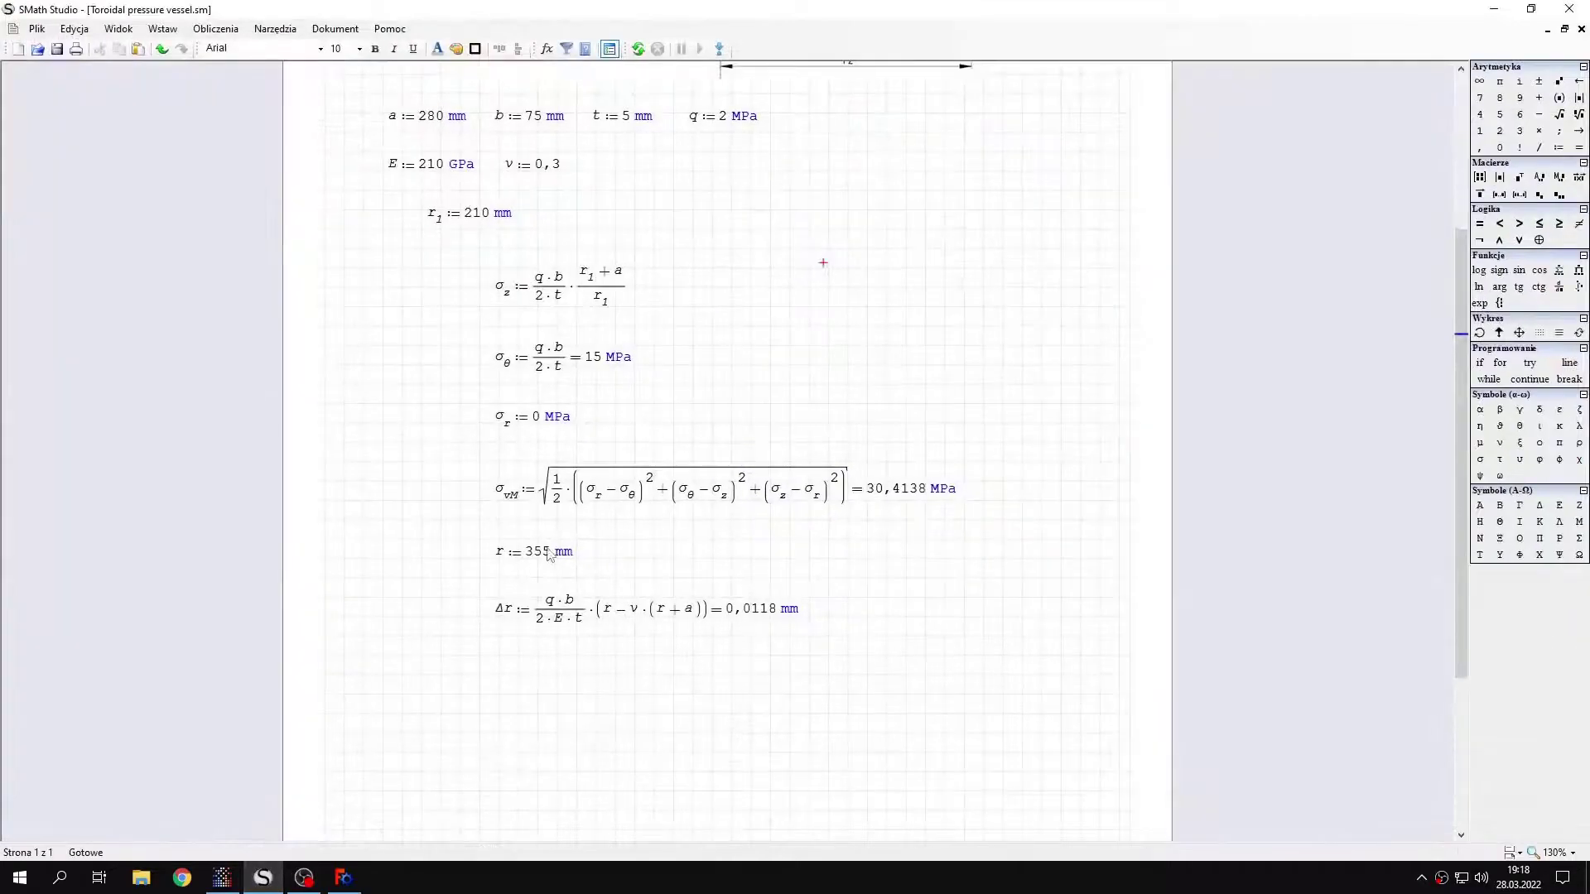
pyautogui.moveTo(548, 559)
pyautogui.scroll(2, 542, 566)
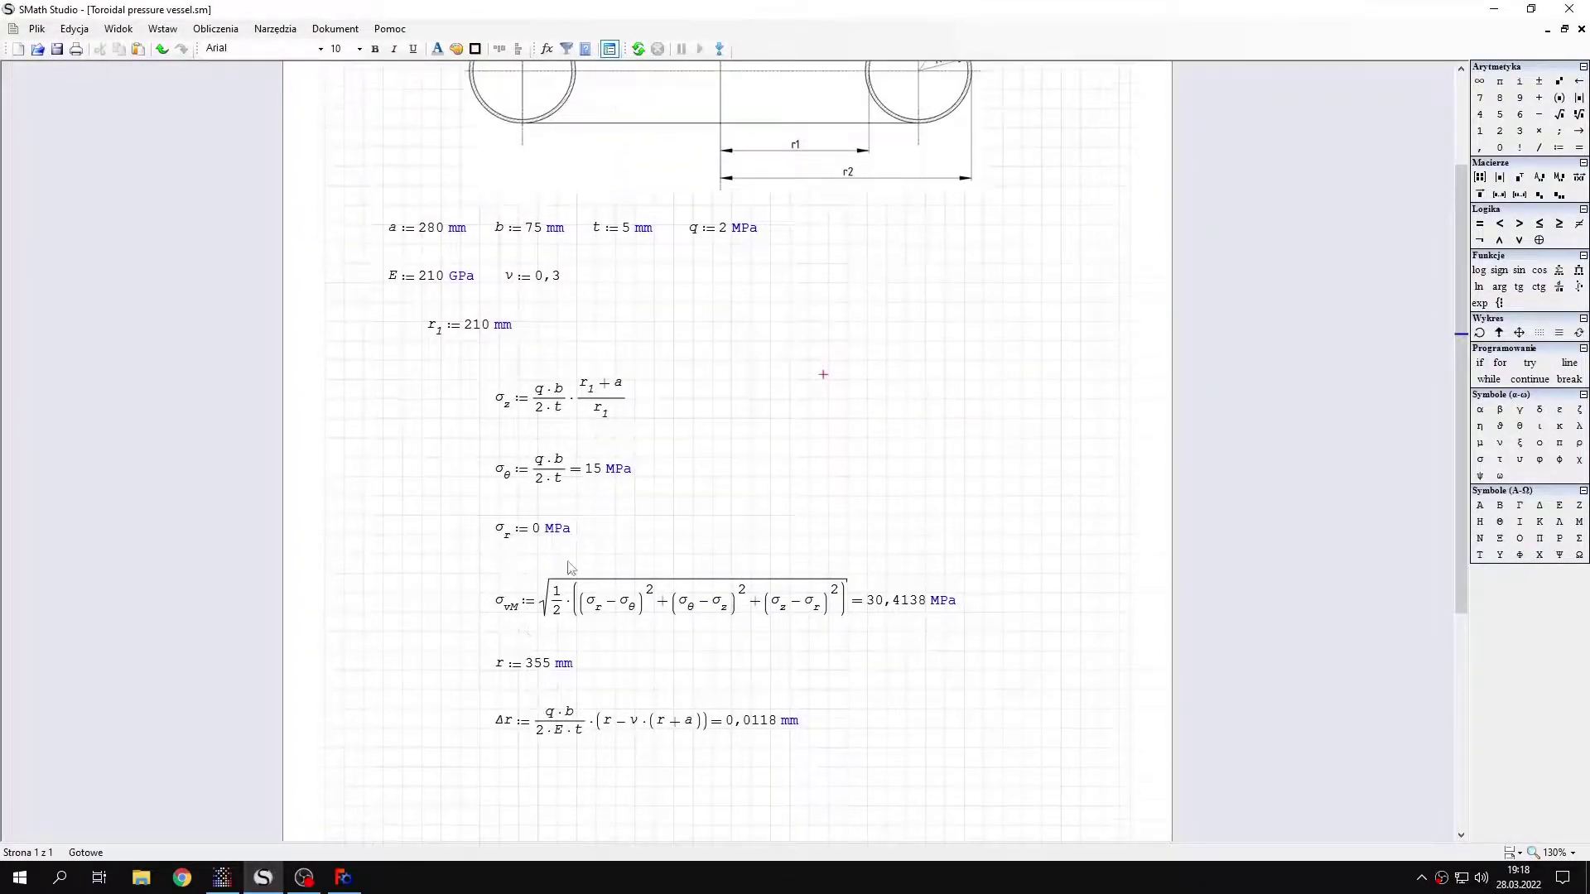
pyautogui.scroll(2, 579, 660)
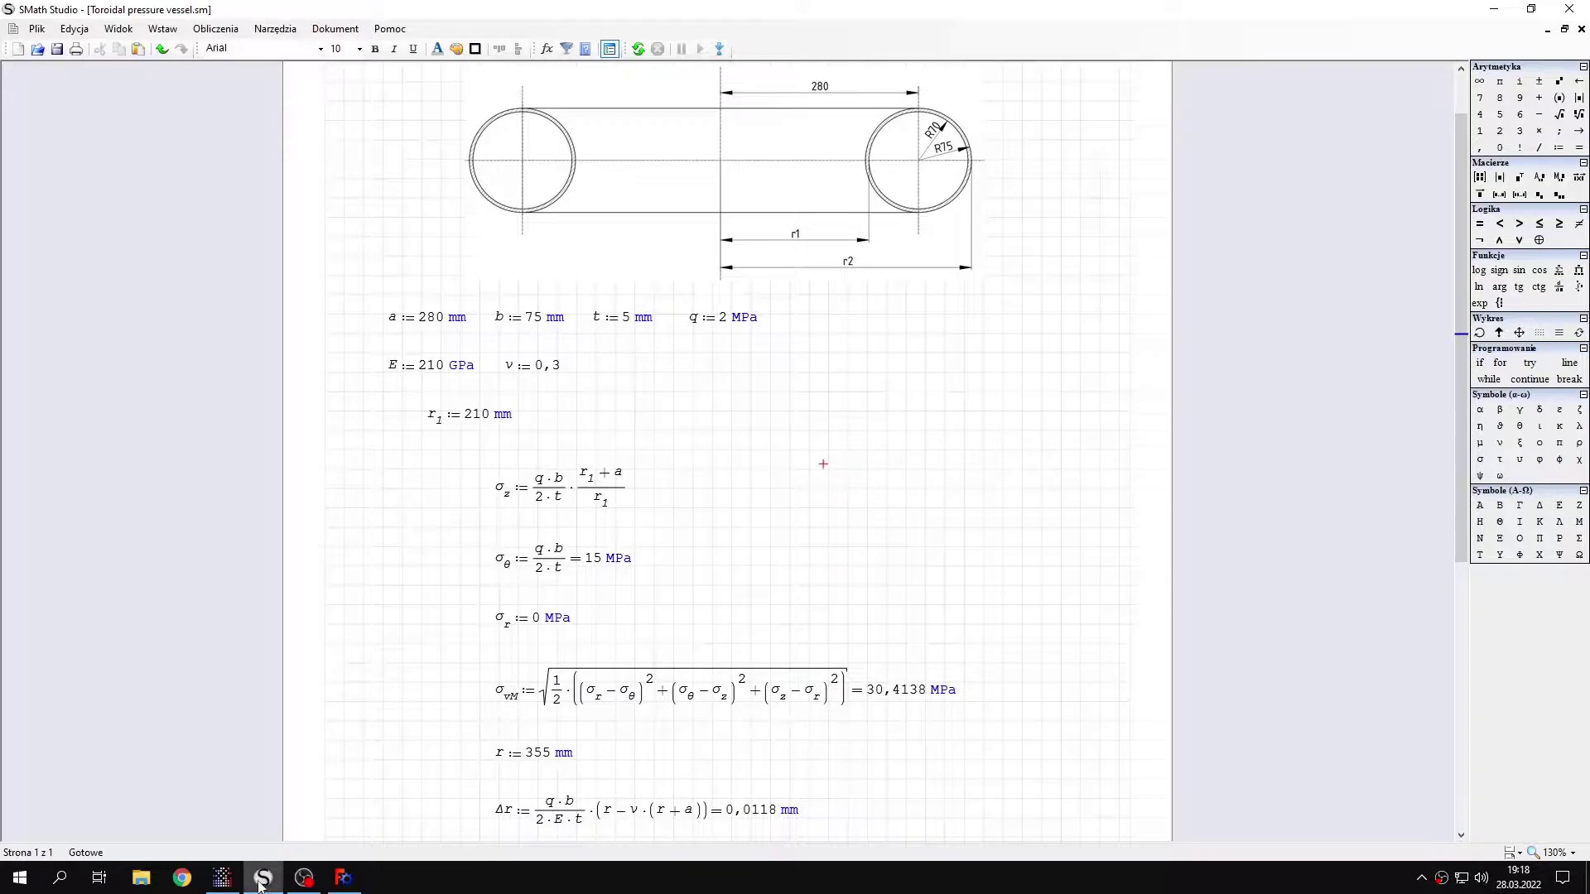
# Query U1 at right-edge ring nodes (0.01026 mm), then close Query and recentre the ring
pyautogui.click(222, 878)
pyautogui.scroll(4, 1164, 365)
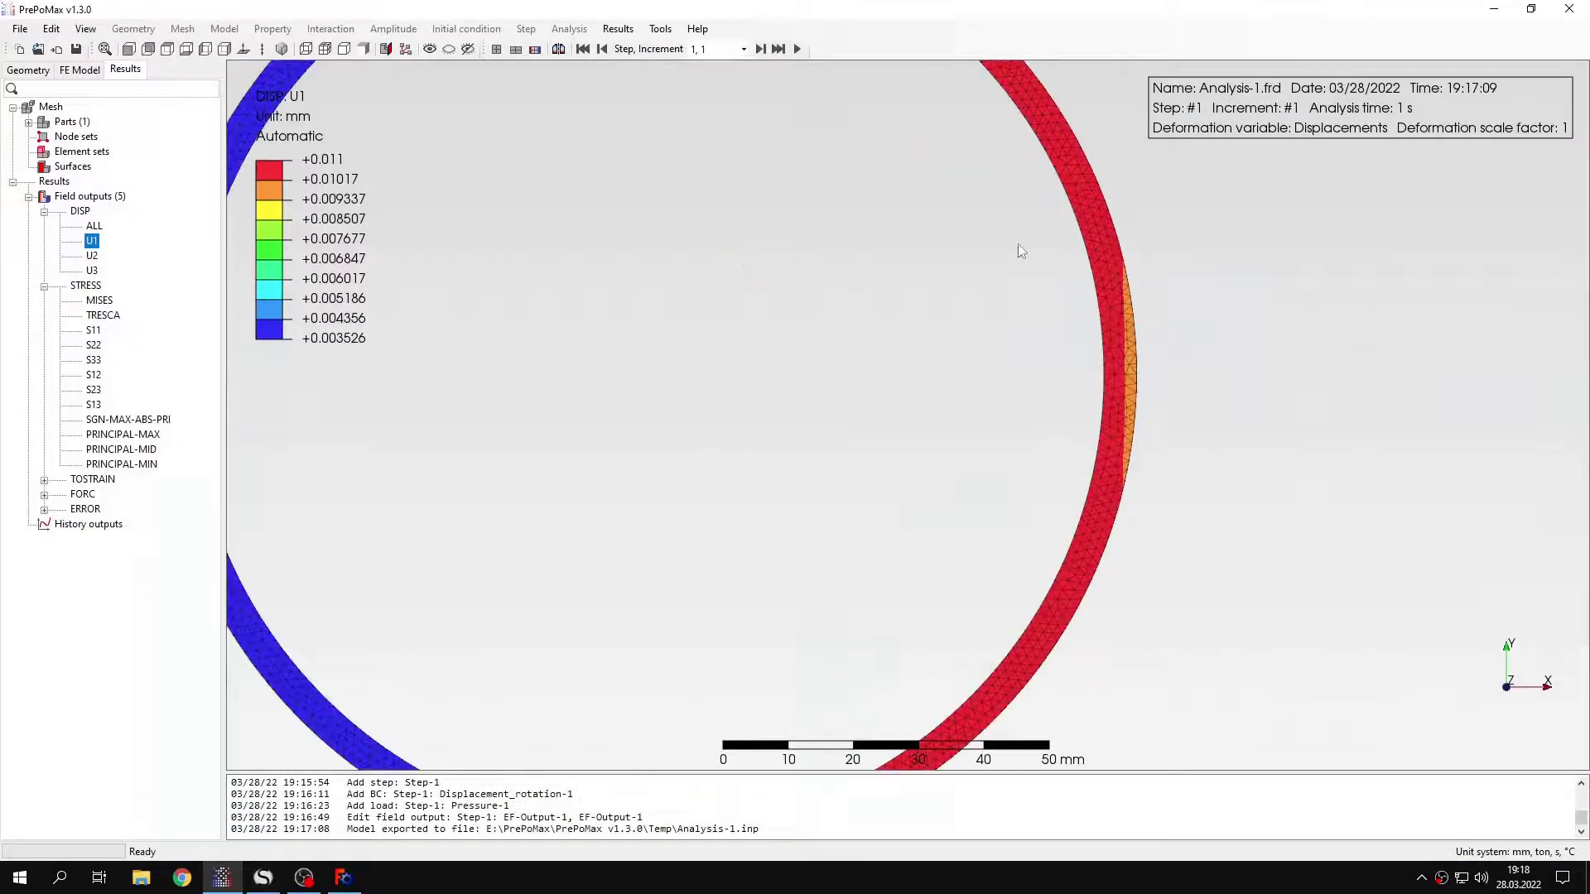
pyautogui.click(660, 29)
pyautogui.click(672, 72)
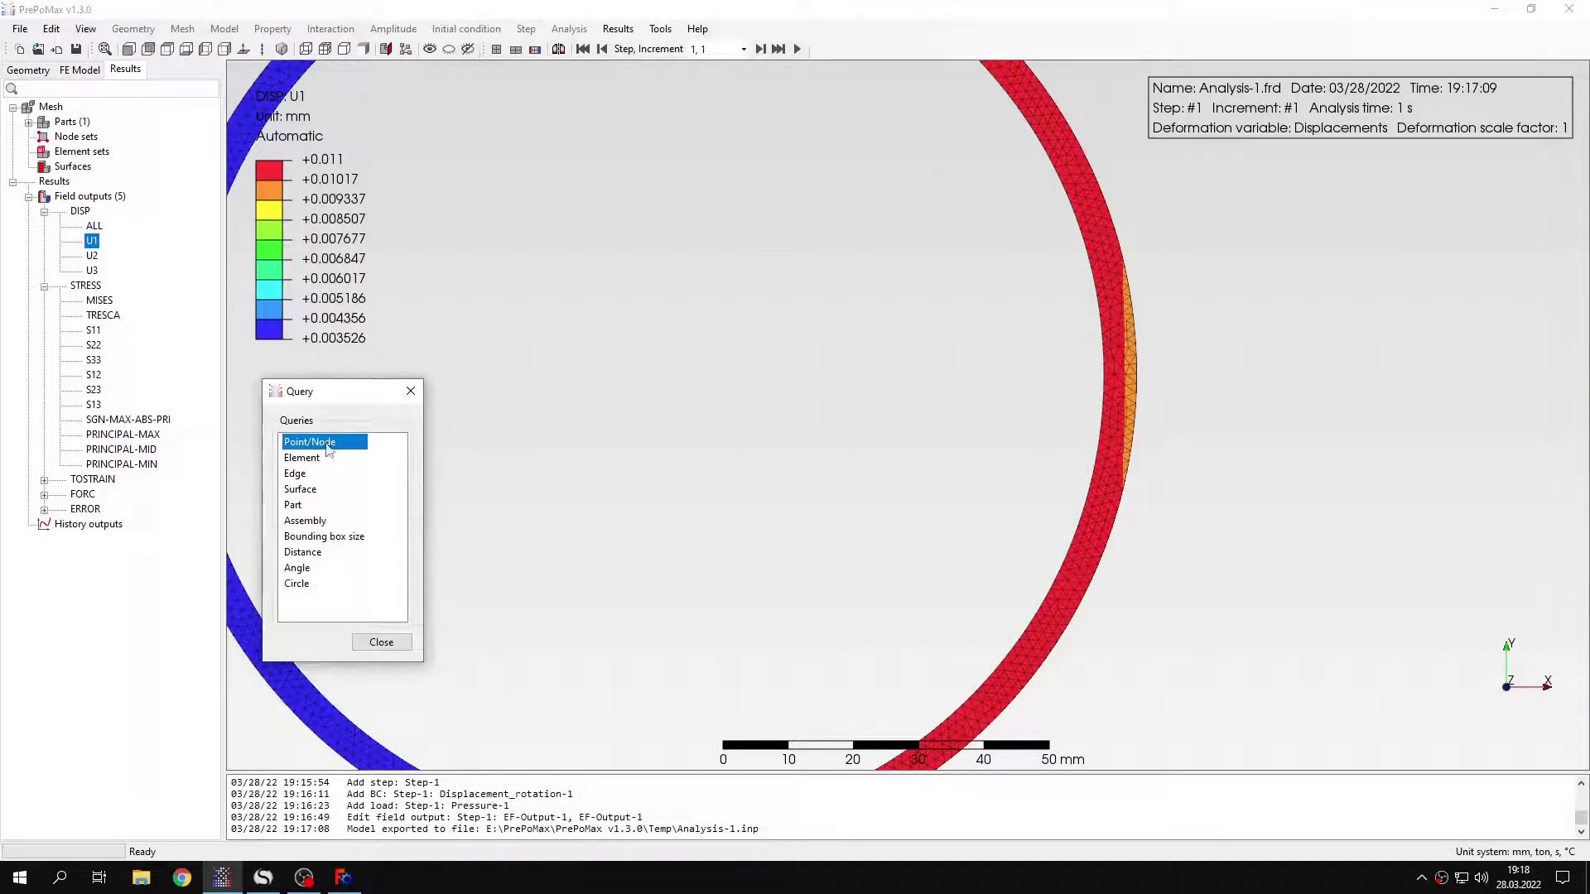
pyautogui.click(1133, 380)
pyautogui.click(1136, 382)
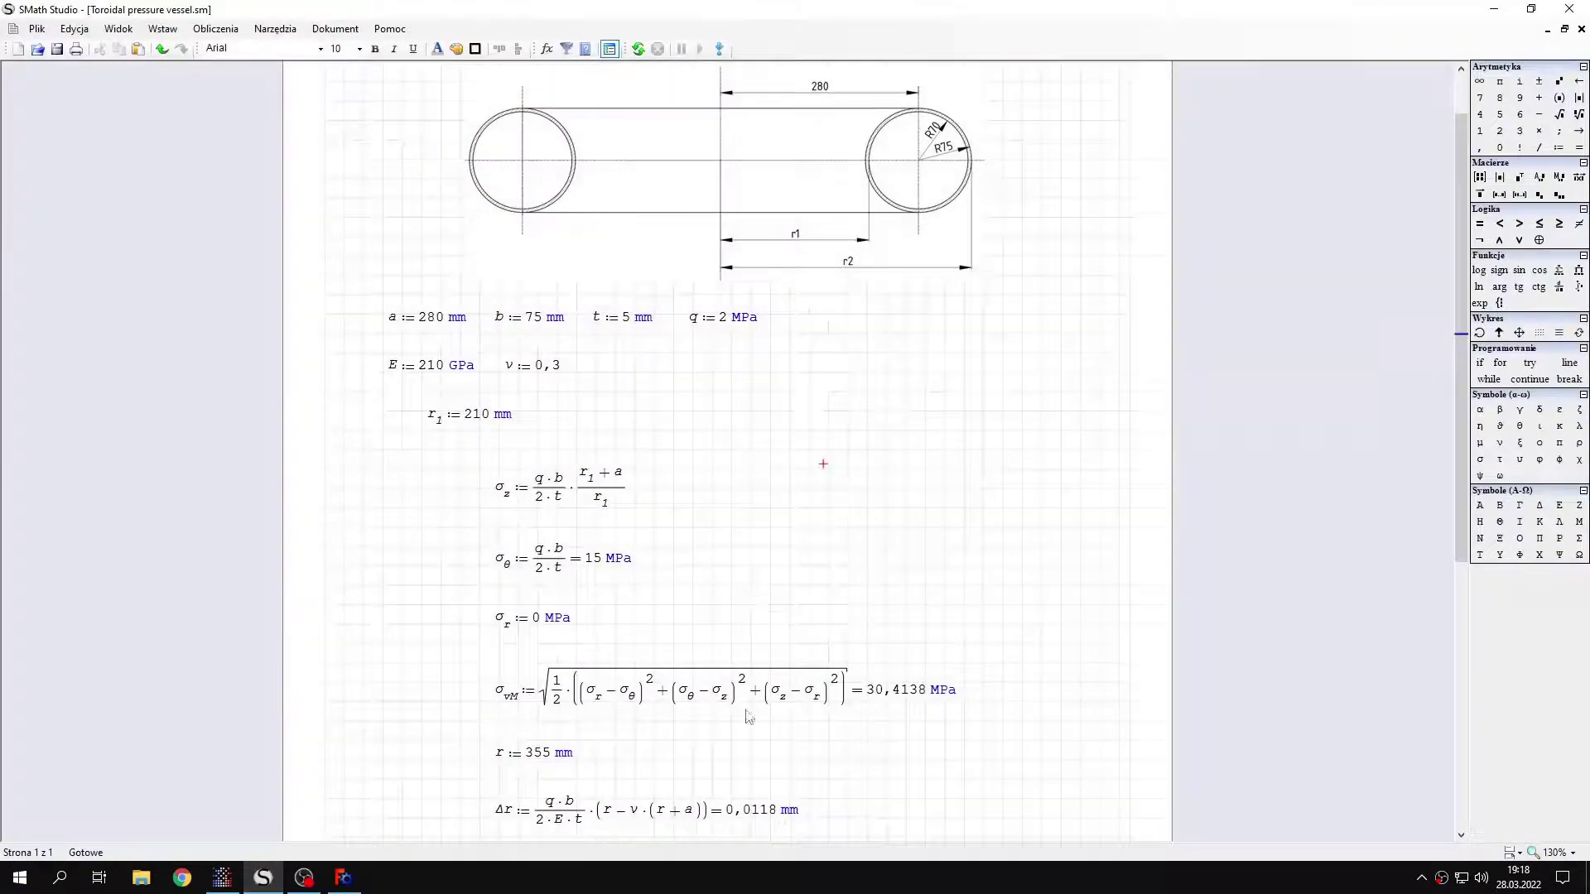
pyautogui.click(222, 877)
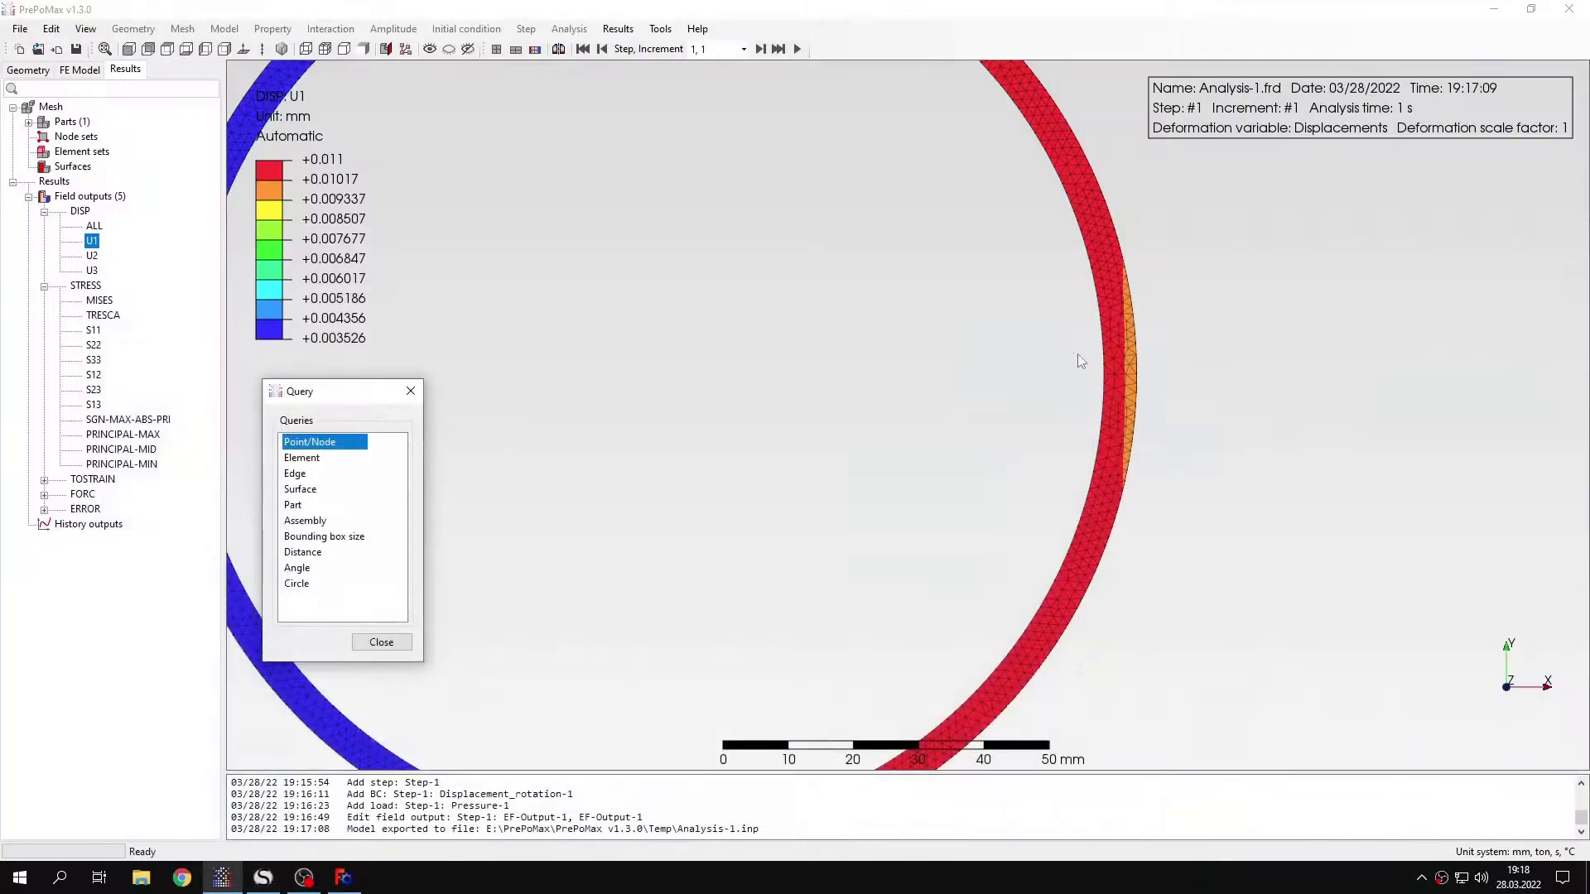
pyautogui.click(1115, 375)
pyautogui.scroll(-5, 868, 371)
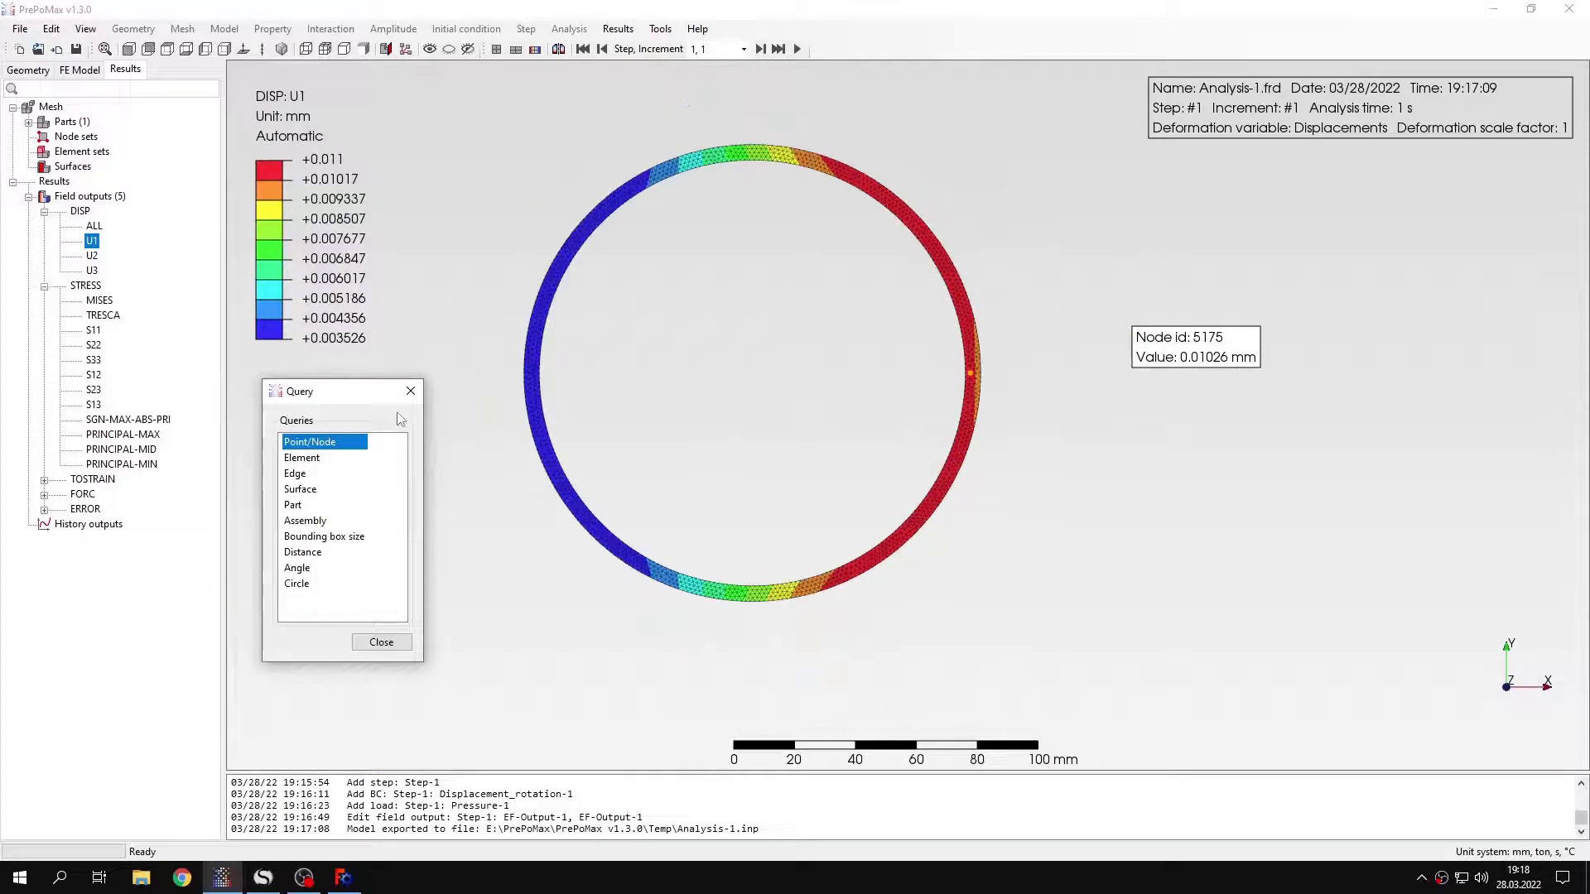
pyautogui.click(411, 391)
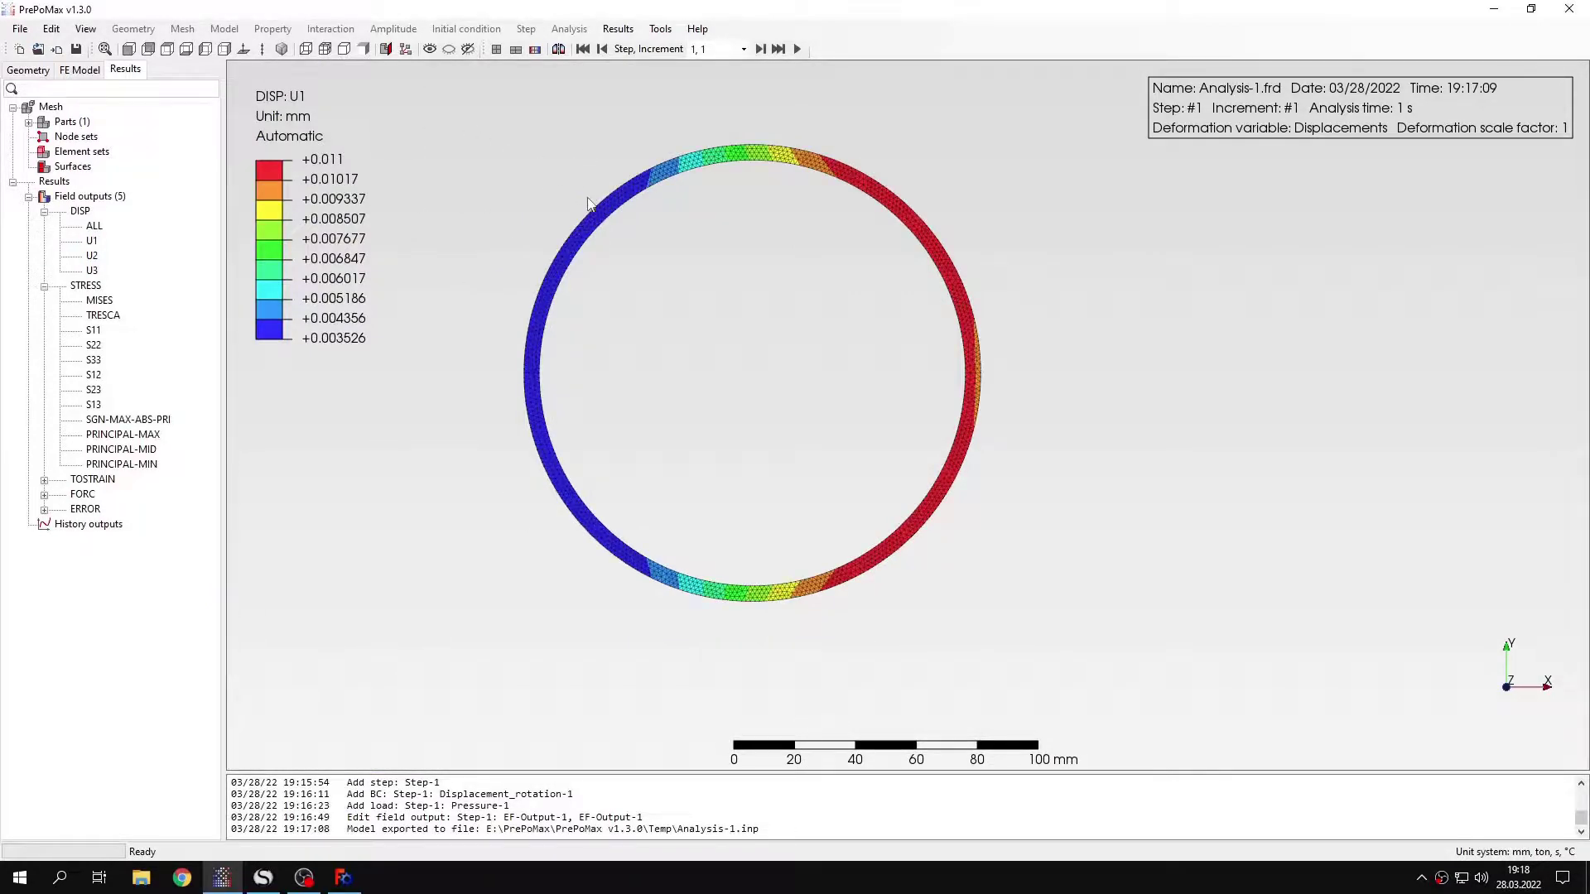
pyautogui.moveTo(588, 203); pyautogui.dragTo(708, 279, button='middle')
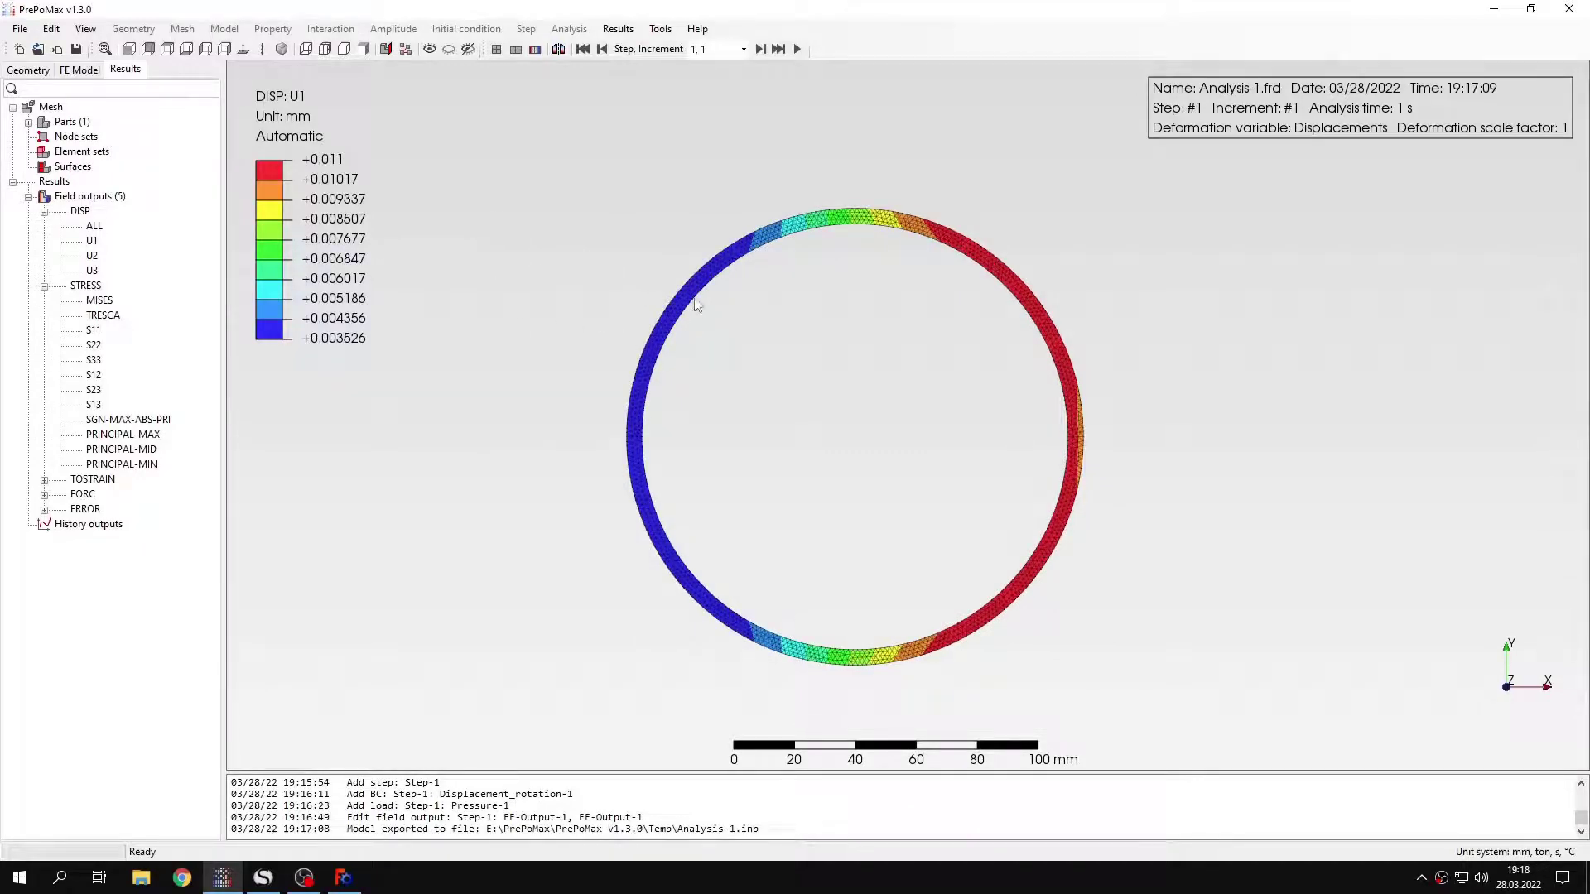
# Add a Circular pattern transformation to the ring result
pyautogui.click(558, 49)
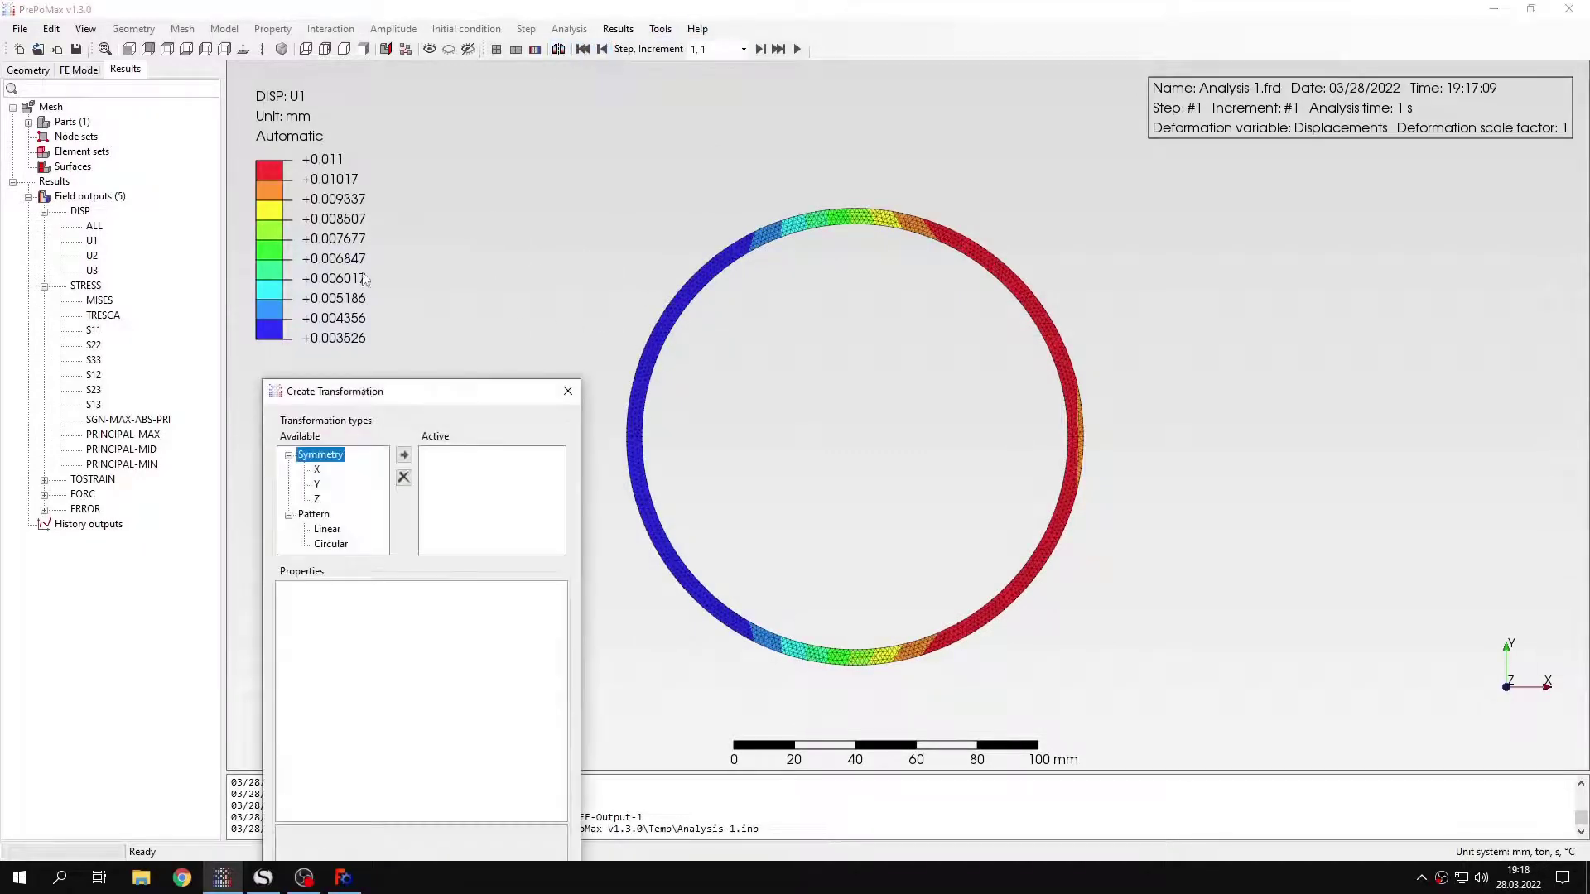
pyautogui.moveTo(383, 394); pyautogui.dragTo(343, 123)
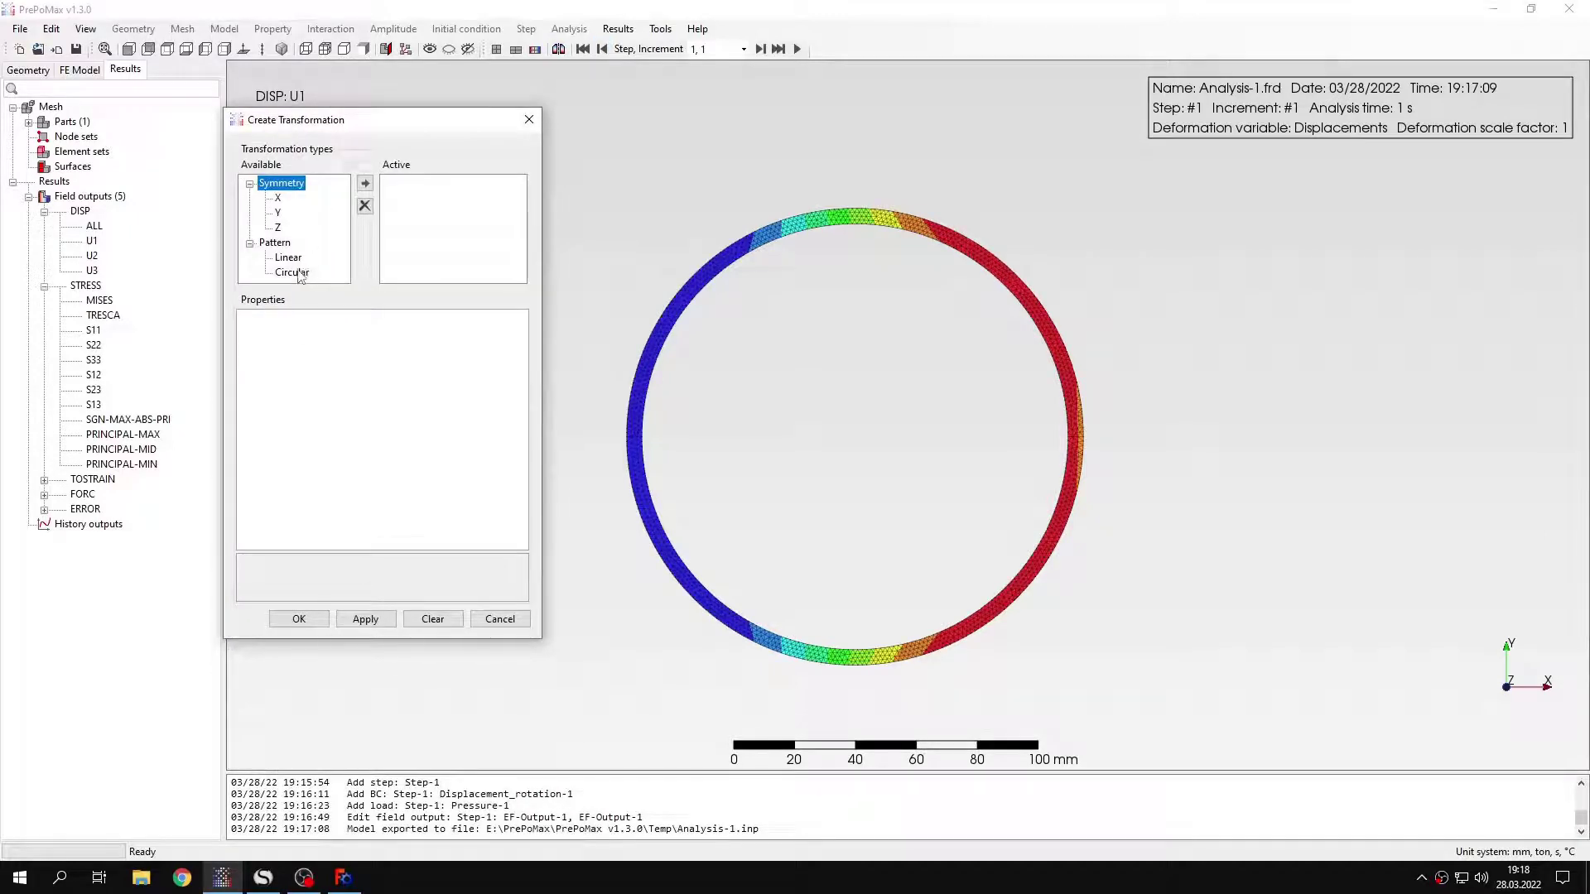
pyautogui.click(298, 273)
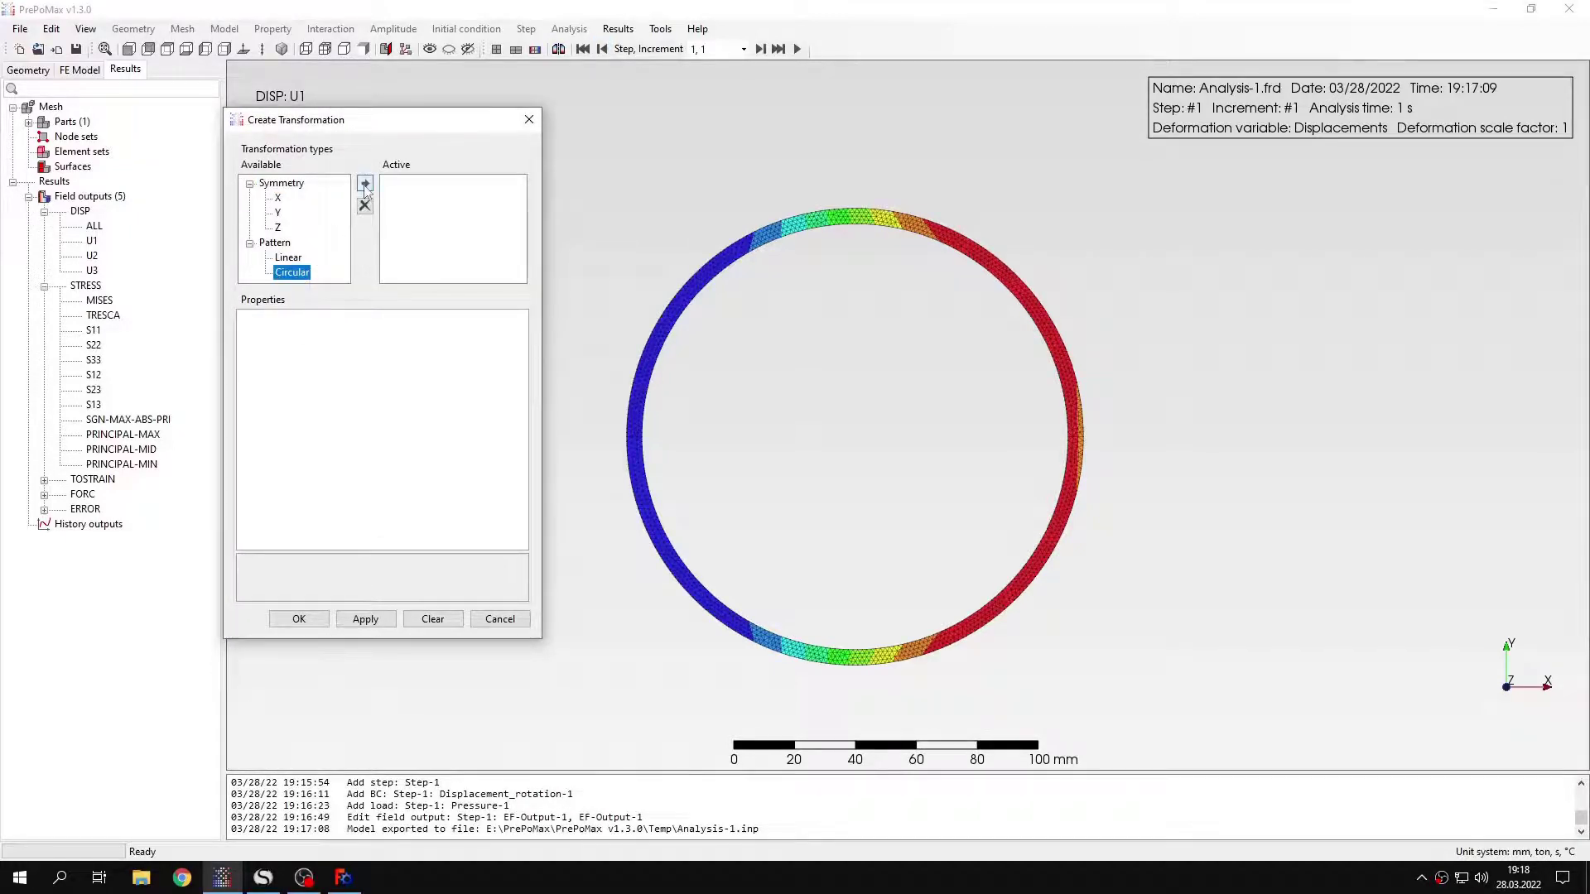
pyautogui.moveTo(742, 397); pyautogui.dragTo(852, 368)
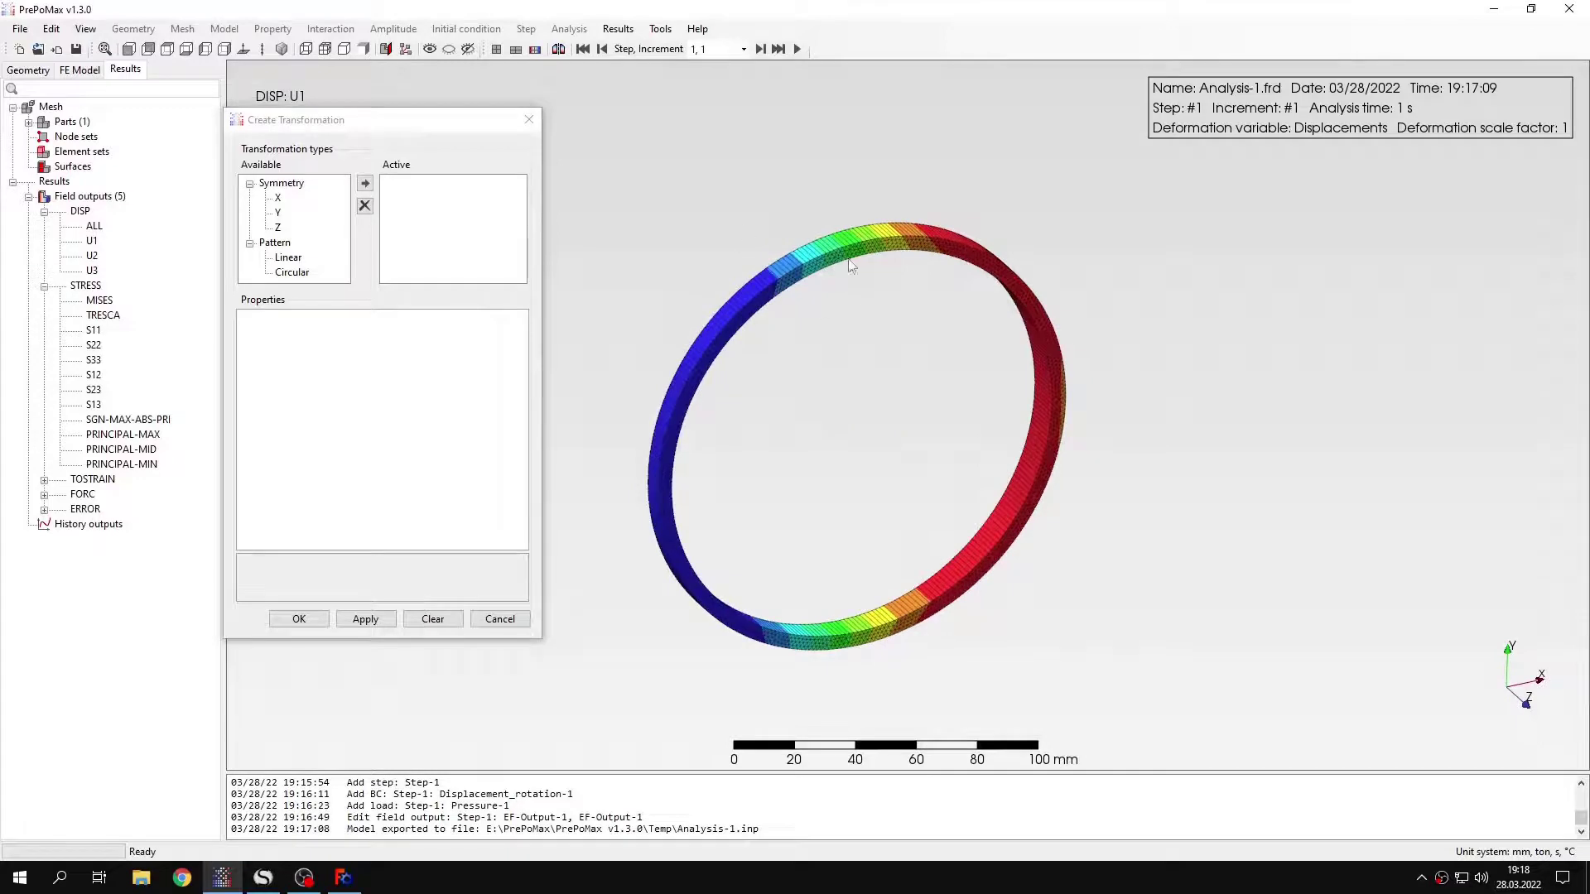
pyautogui.click(292, 272)
pyautogui.click(364, 183)
# Set the circular pattern to a 2° angle with 45 items and apply it
pyautogui.click(402, 365)
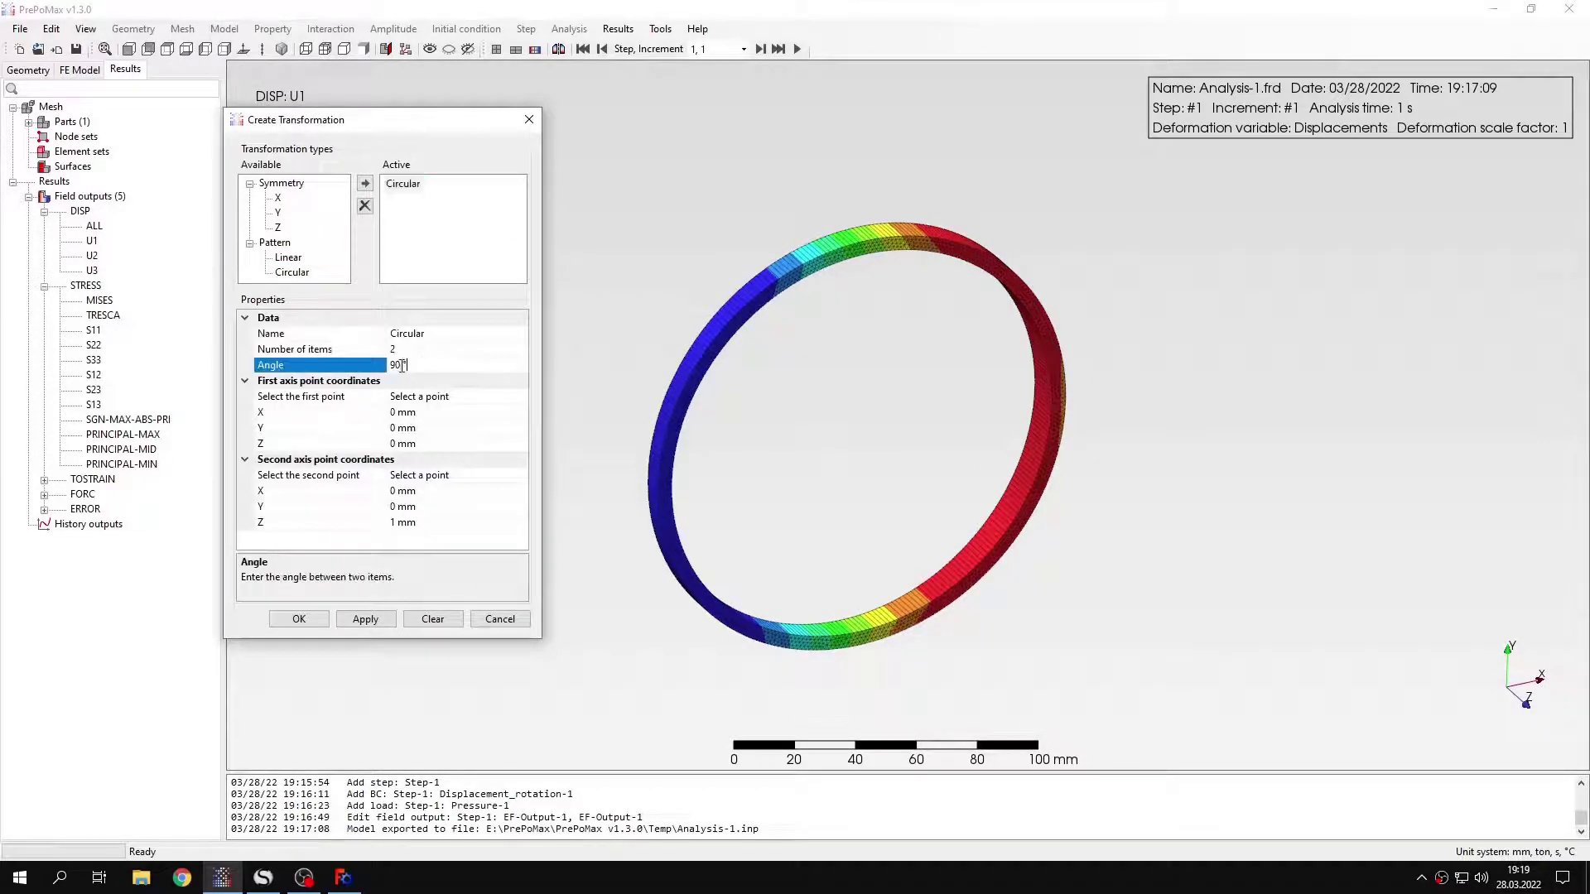
pyautogui.moveTo(402, 365); pyautogui.dragTo(390, 365)
pyautogui.write('2')
pyautogui.click(421, 349)
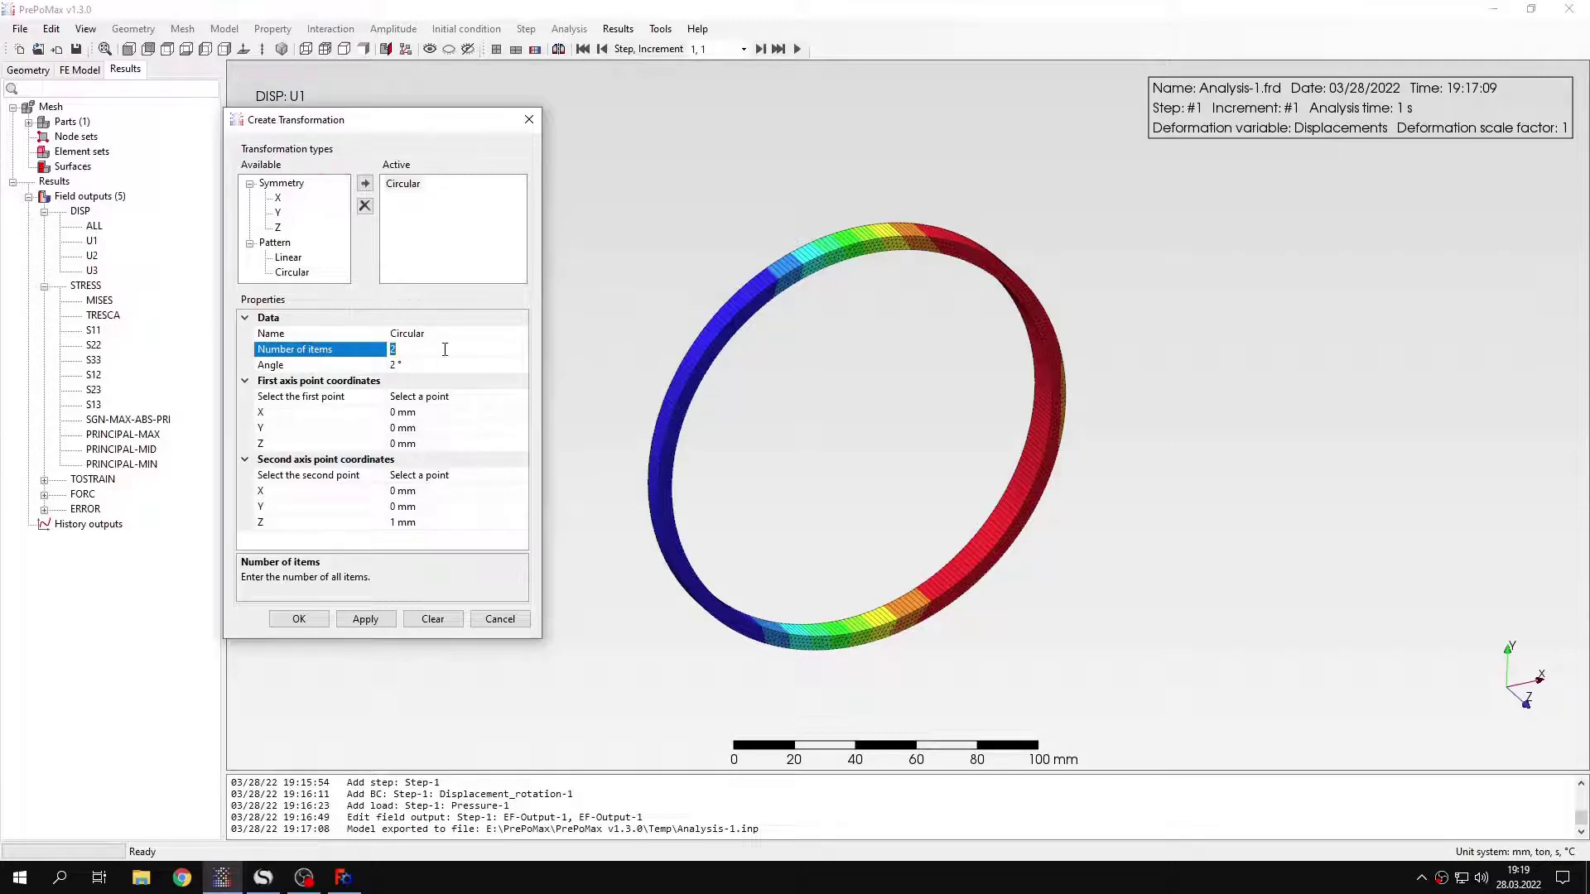
pyautogui.write('45')
pyautogui.click(381, 619)
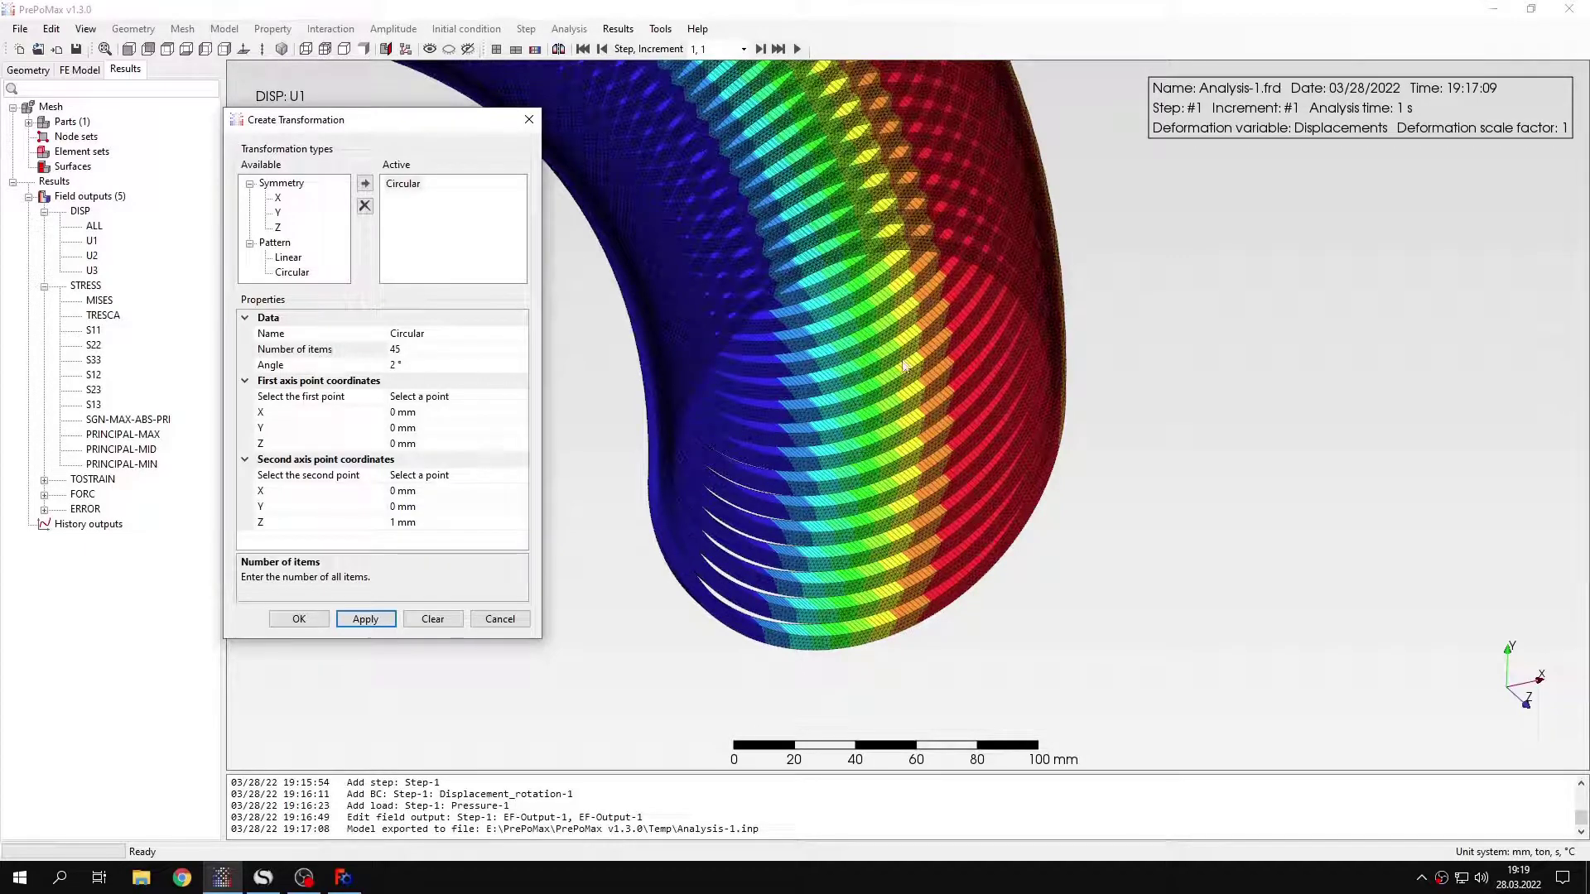
# Set the second axis point to Y 1 mm, Z 0 mm so the pattern revolves about Y
pyautogui.click(404, 522)
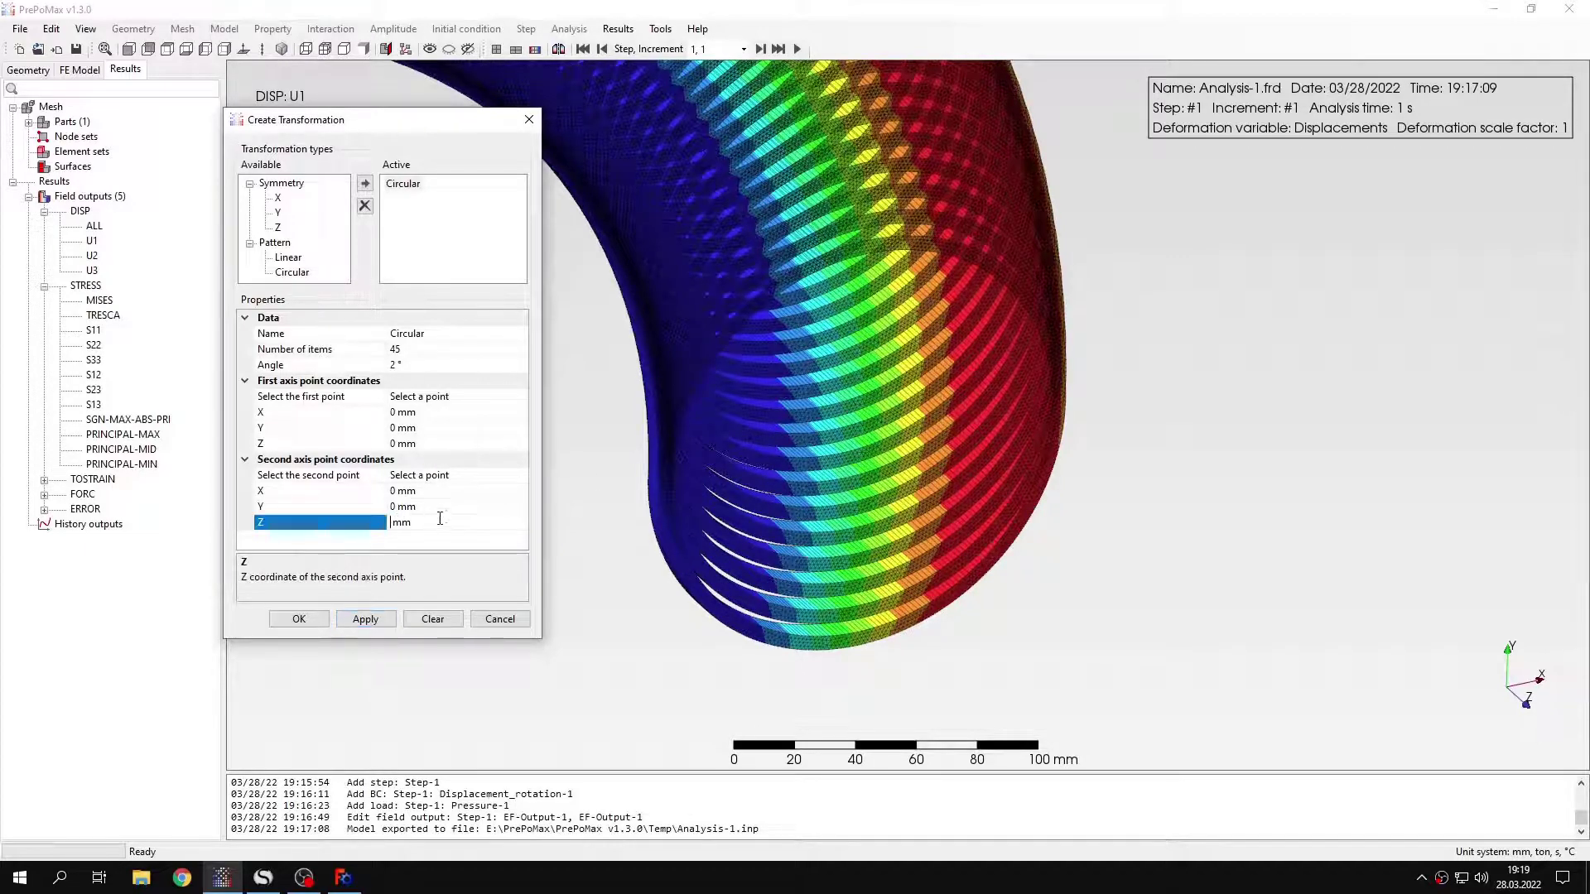
pyautogui.write('0')
pyautogui.click(400, 506)
pyautogui.write('1')
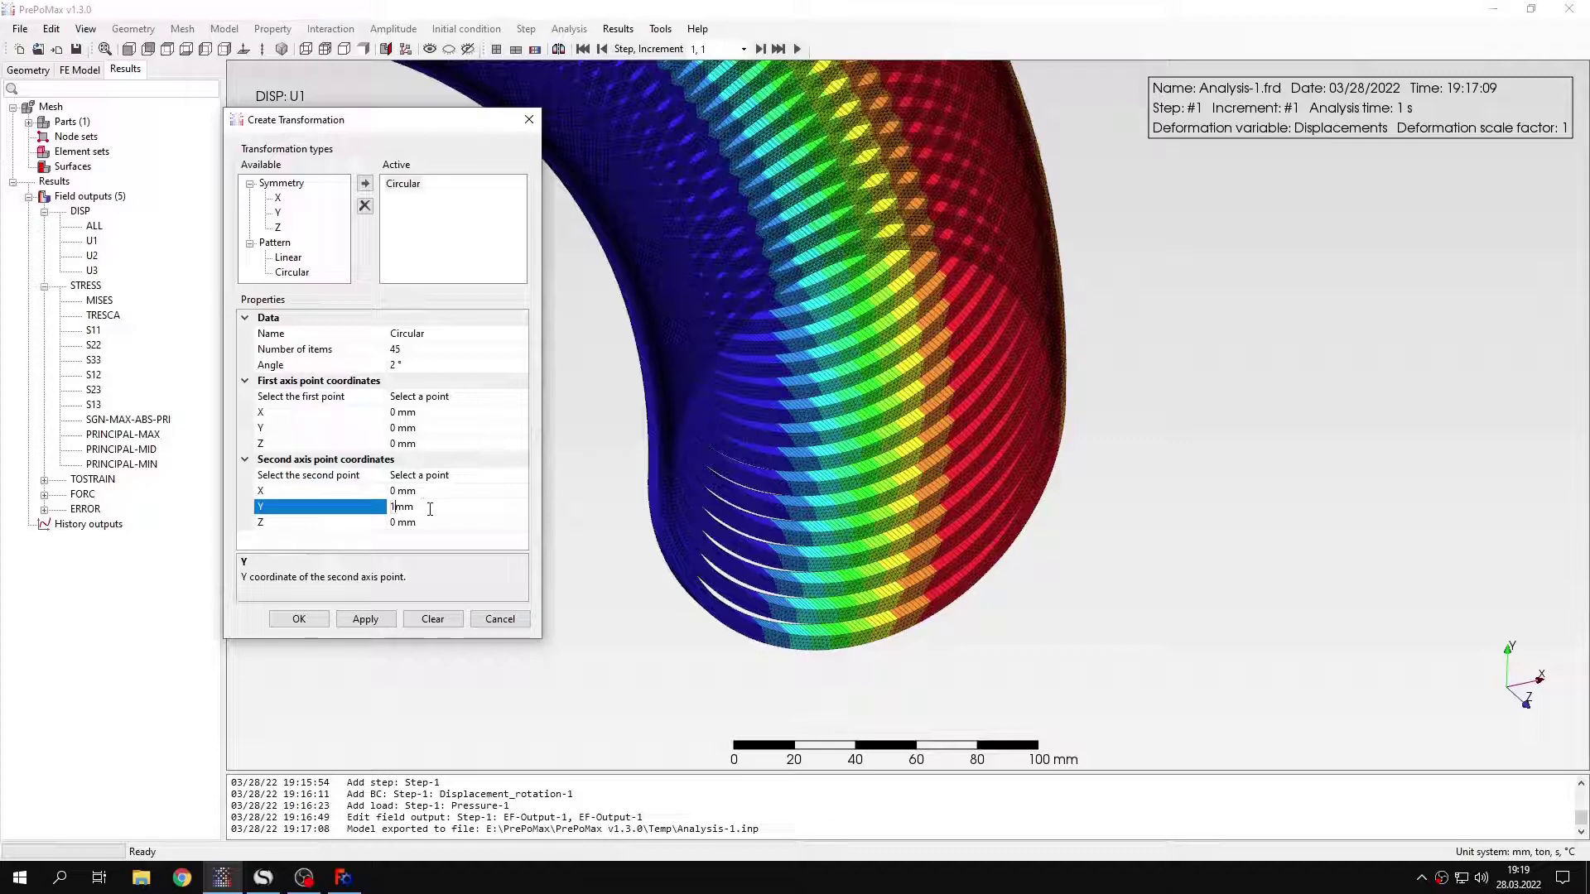
pyautogui.click(365, 619)
# Increase the pattern to 90 items for a 180° torus segment
pyautogui.scroll(-10, 813, 313)
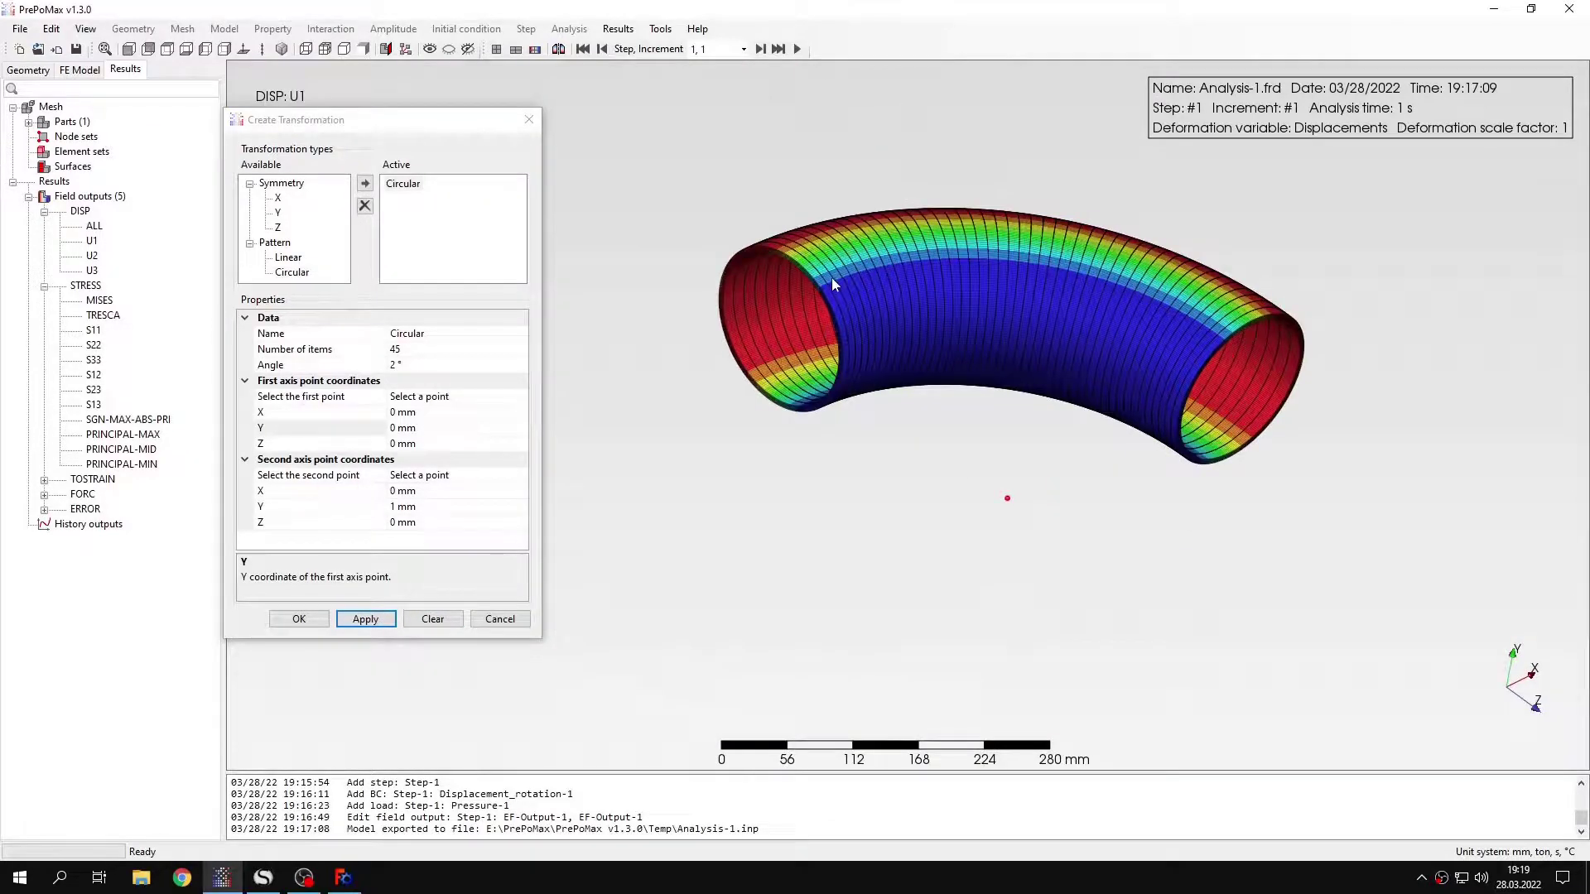
pyautogui.click(402, 349)
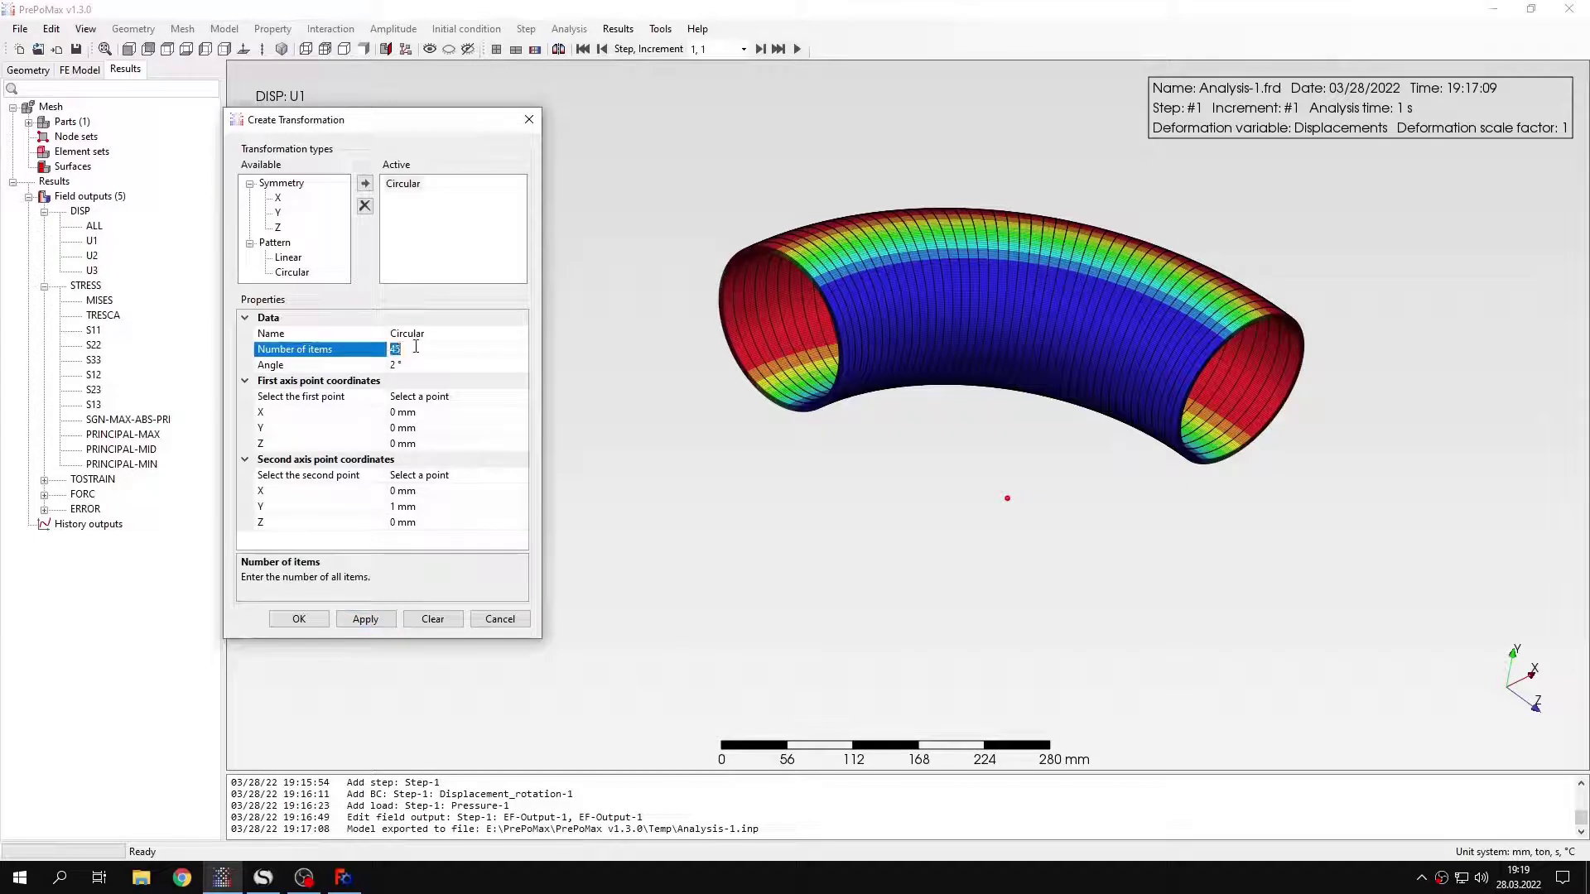
pyautogui.write('90')
pyautogui.click(366, 621)
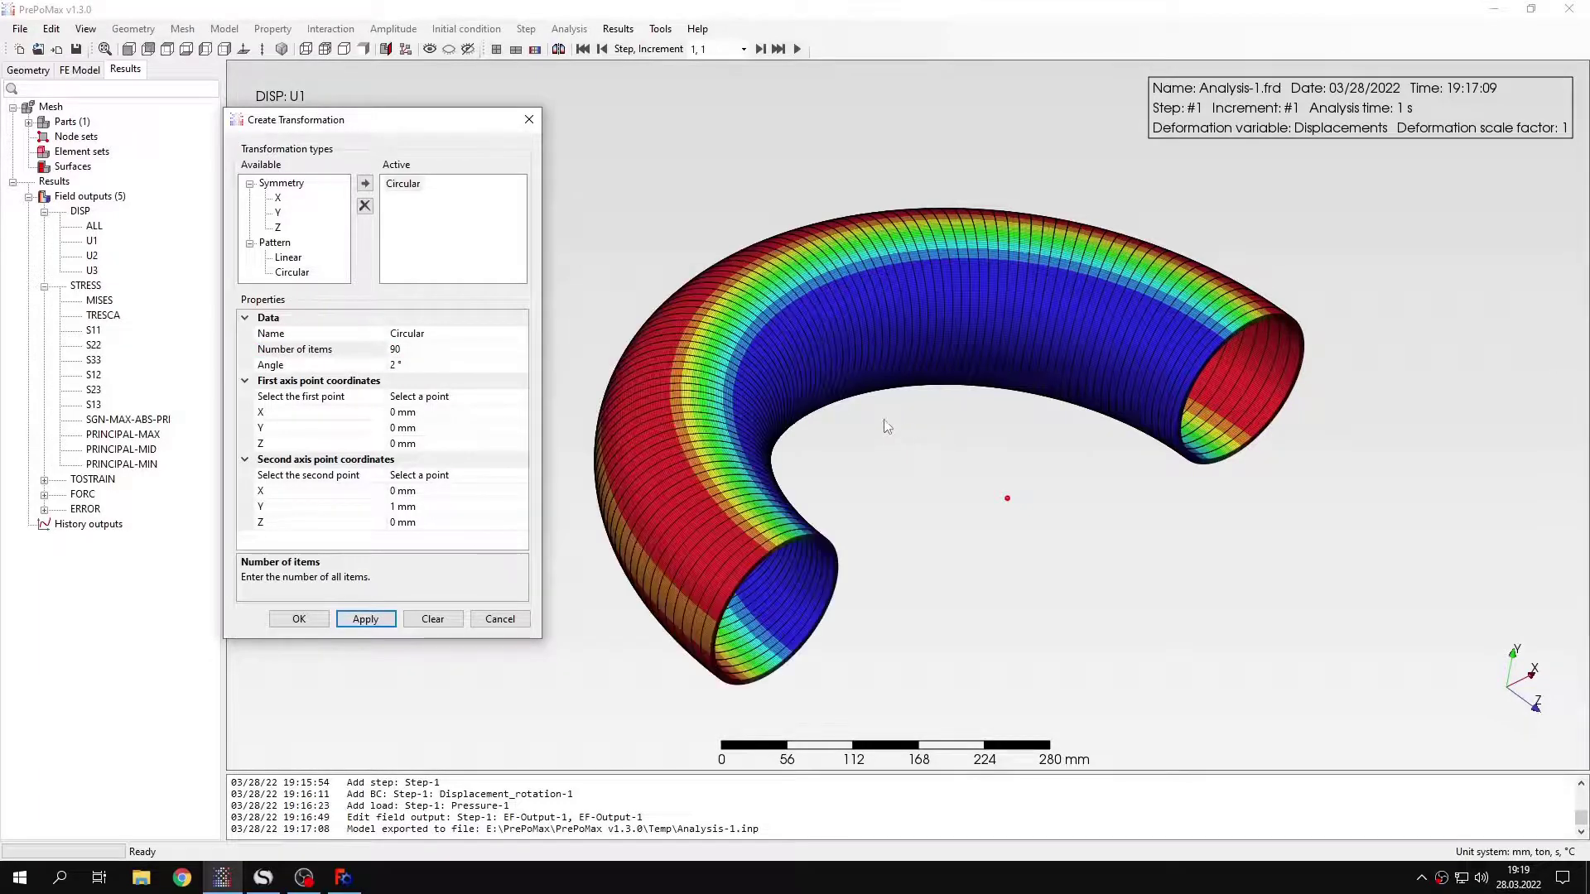
# Preview a full torus with 180 items, then revert to 90 items
pyautogui.click(410, 349)
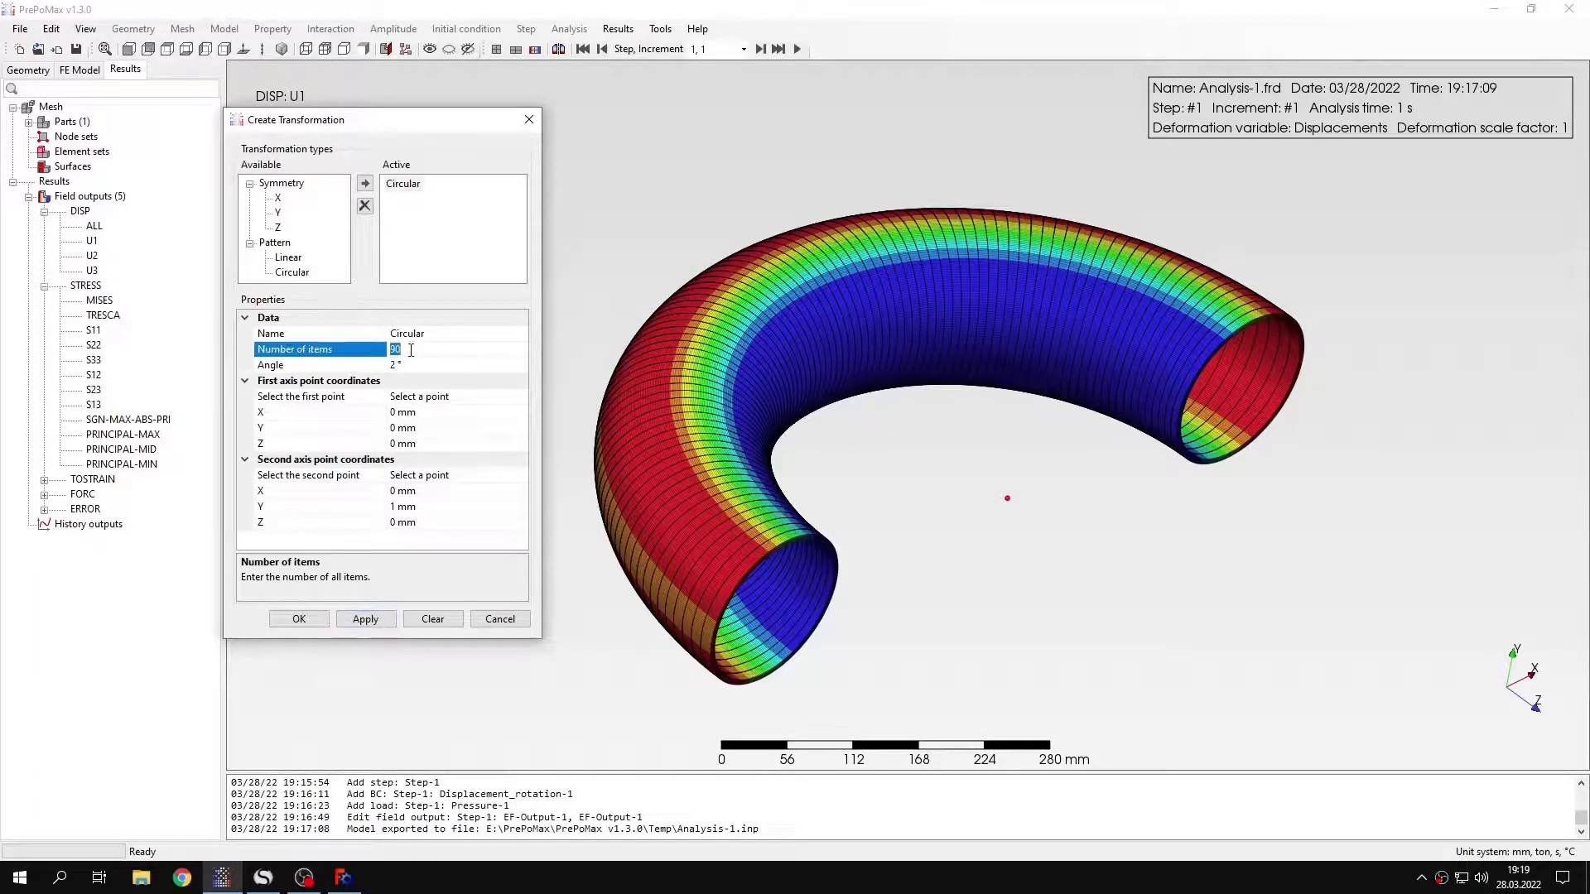
pyautogui.click(365, 620)
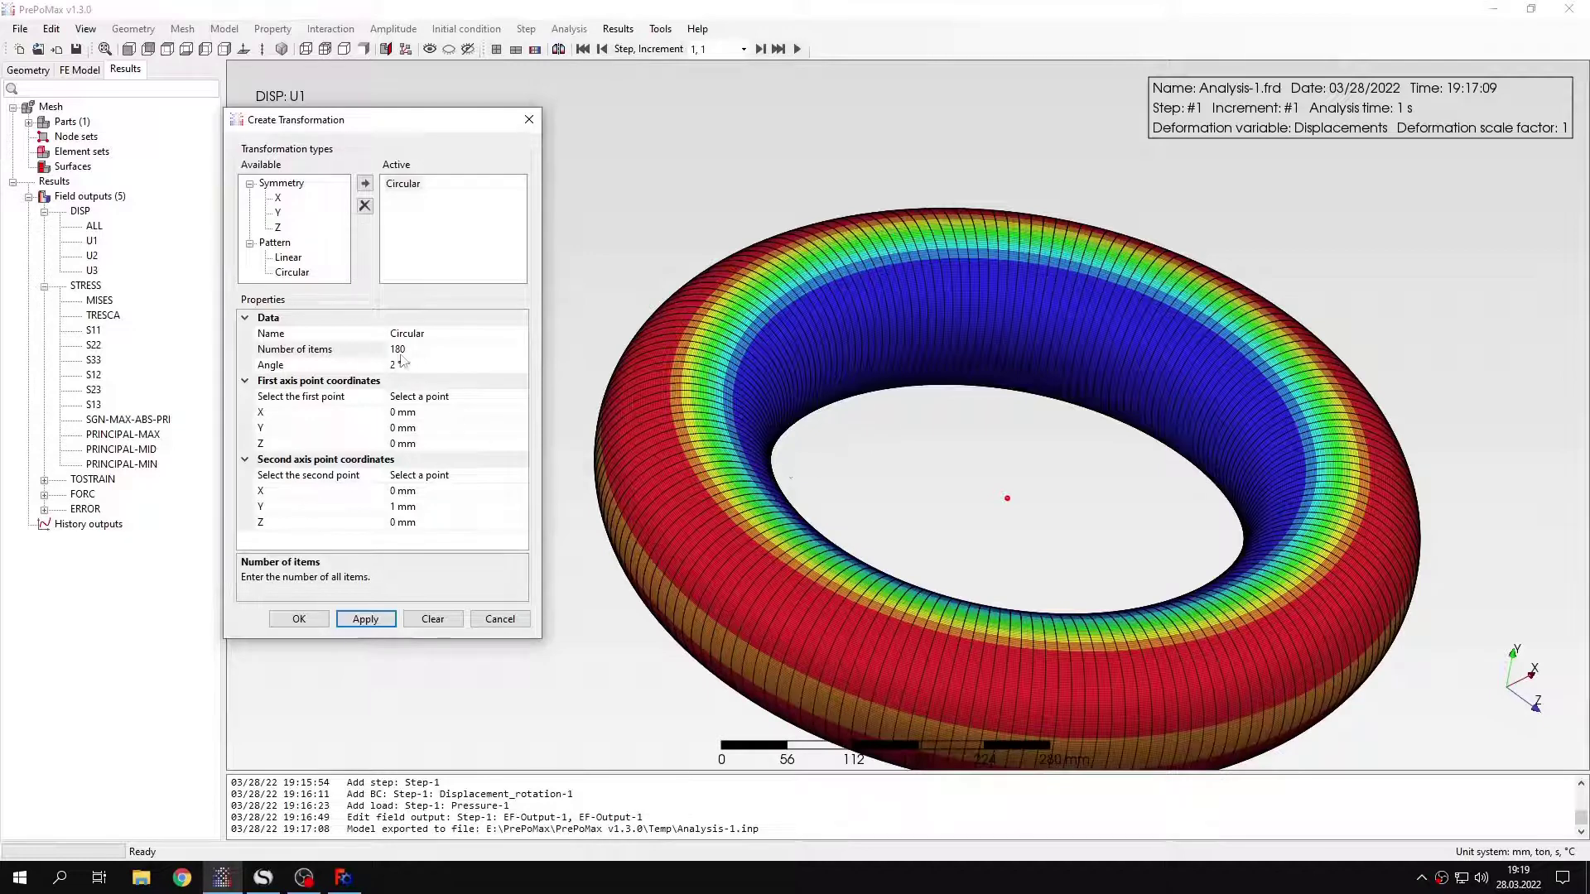
pyautogui.click(450, 336)
pyautogui.press('Tab')
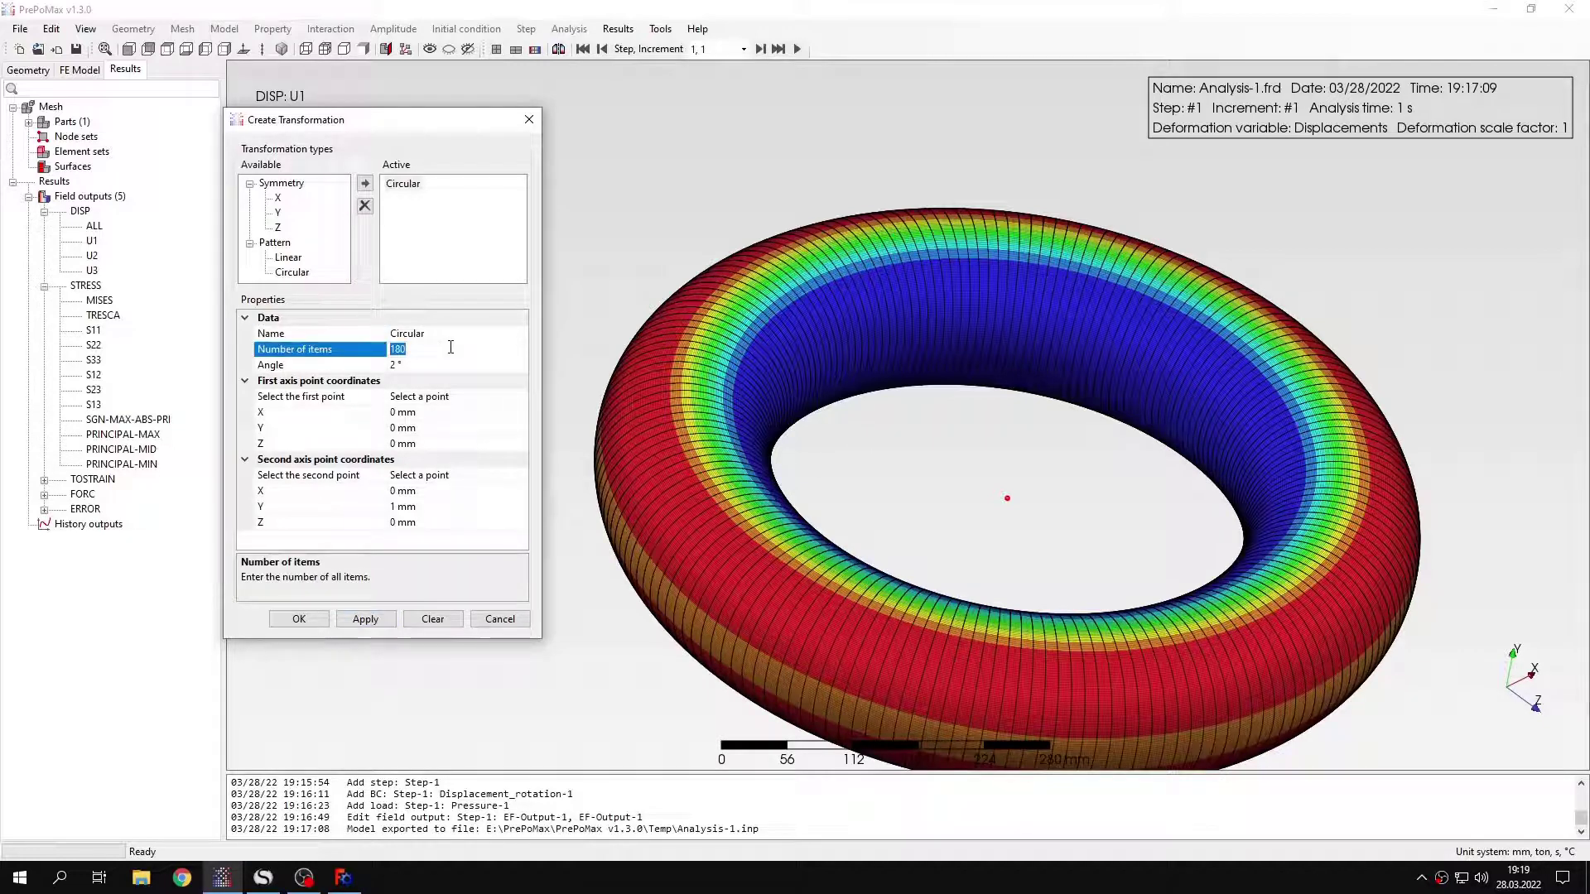
pyautogui.write('90')
pyautogui.click(365, 619)
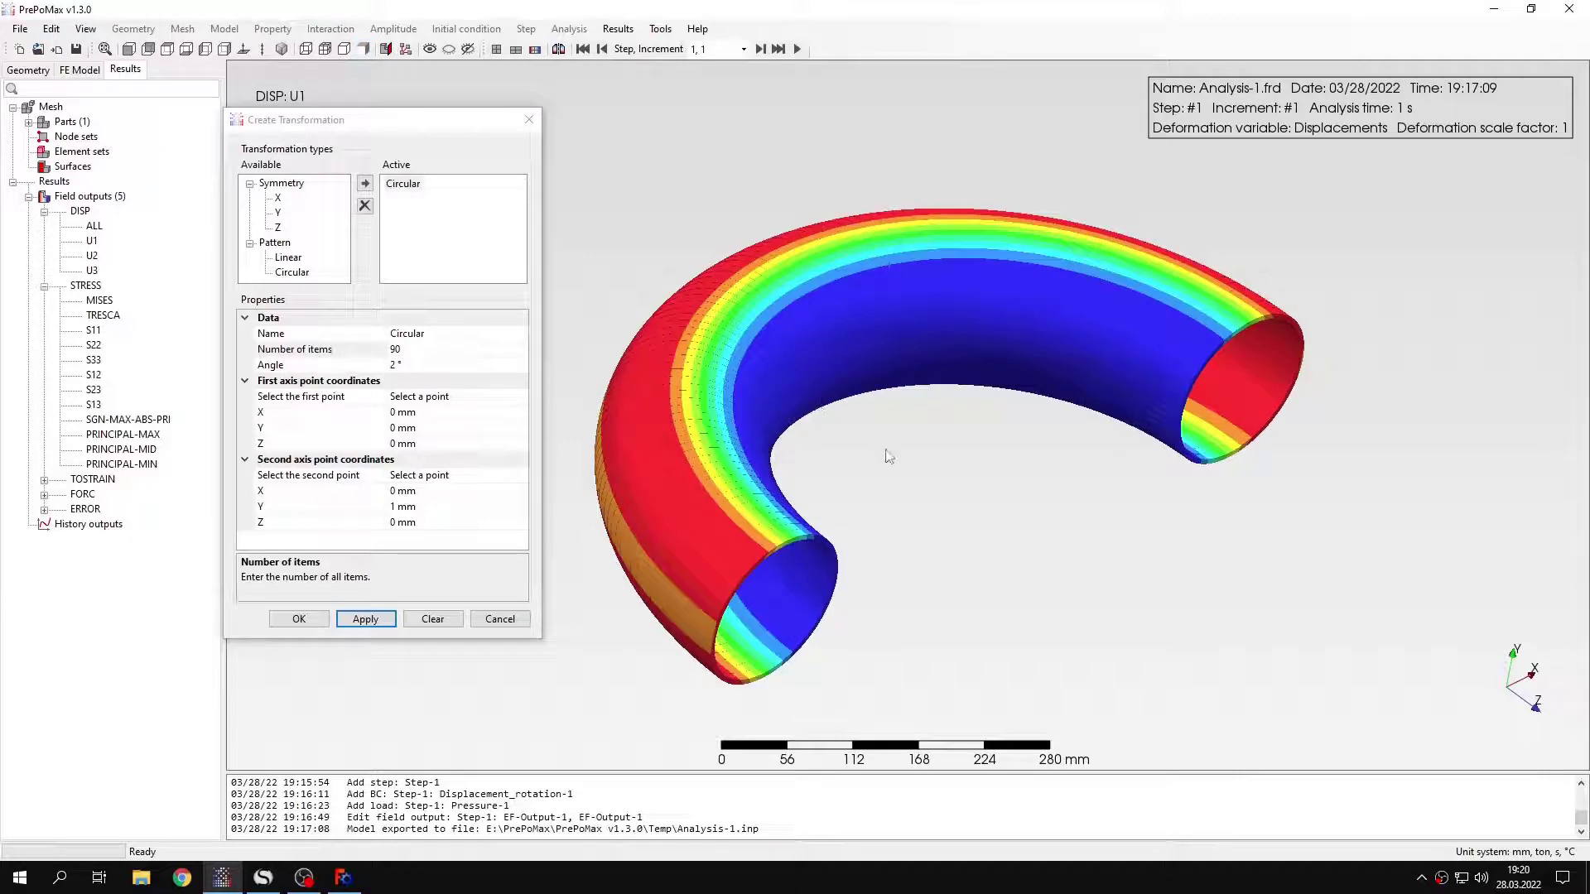
# Close the transformation dialog and display the von Mises stress contour (20.03–32.7 MPa) on the half torus
pyautogui.moveTo(888, 456); pyautogui.dragTo(866, 389, button='middle')
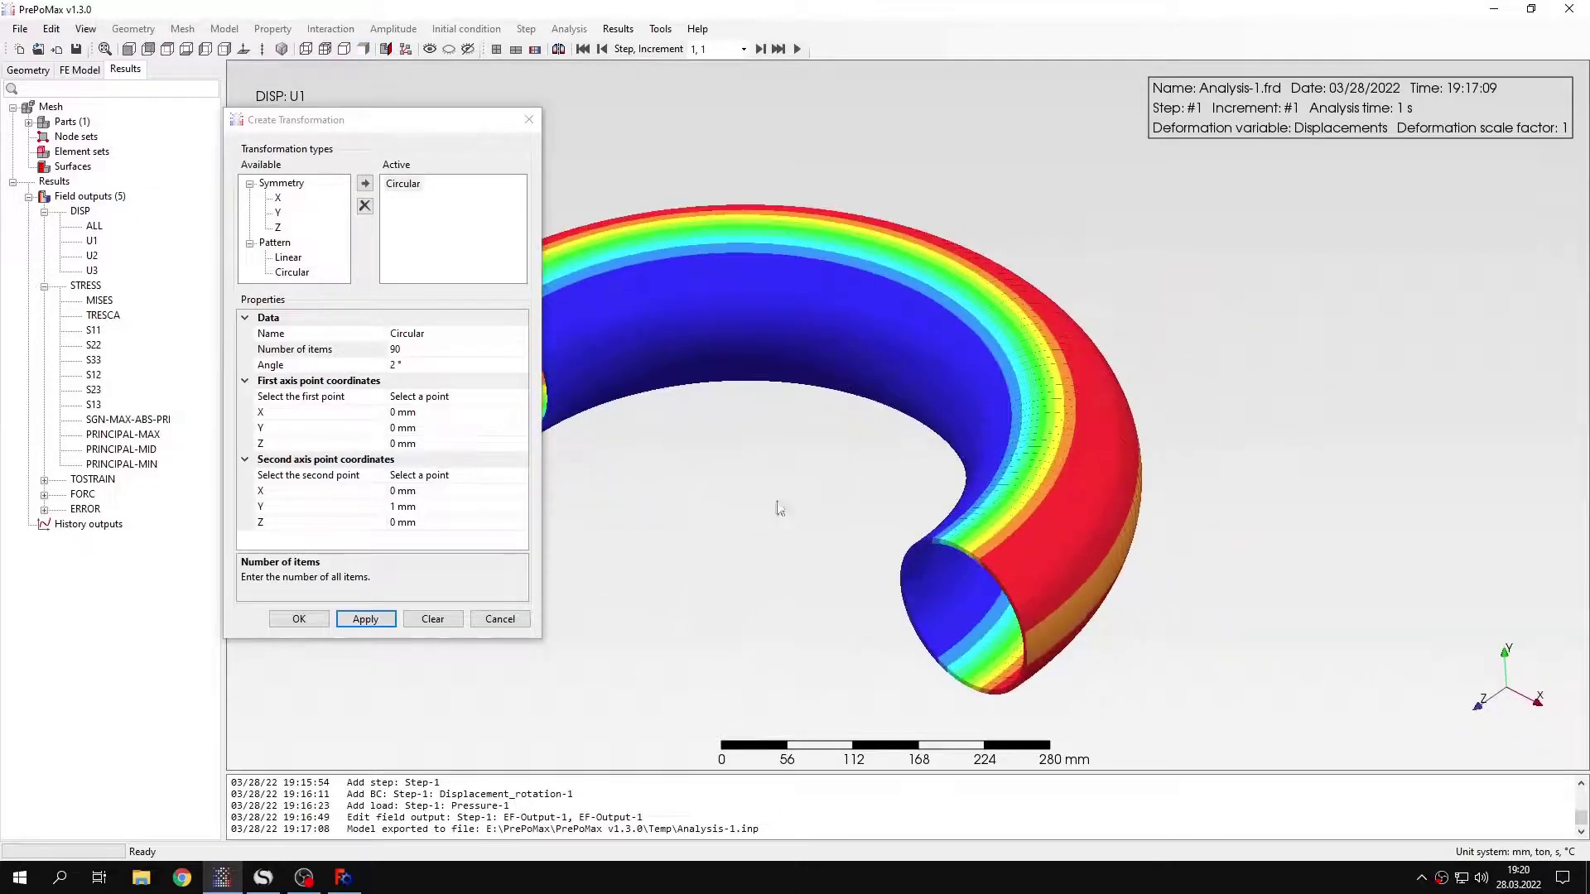
pyautogui.moveTo(779, 507); pyautogui.dragTo(697, 354, button='middle')
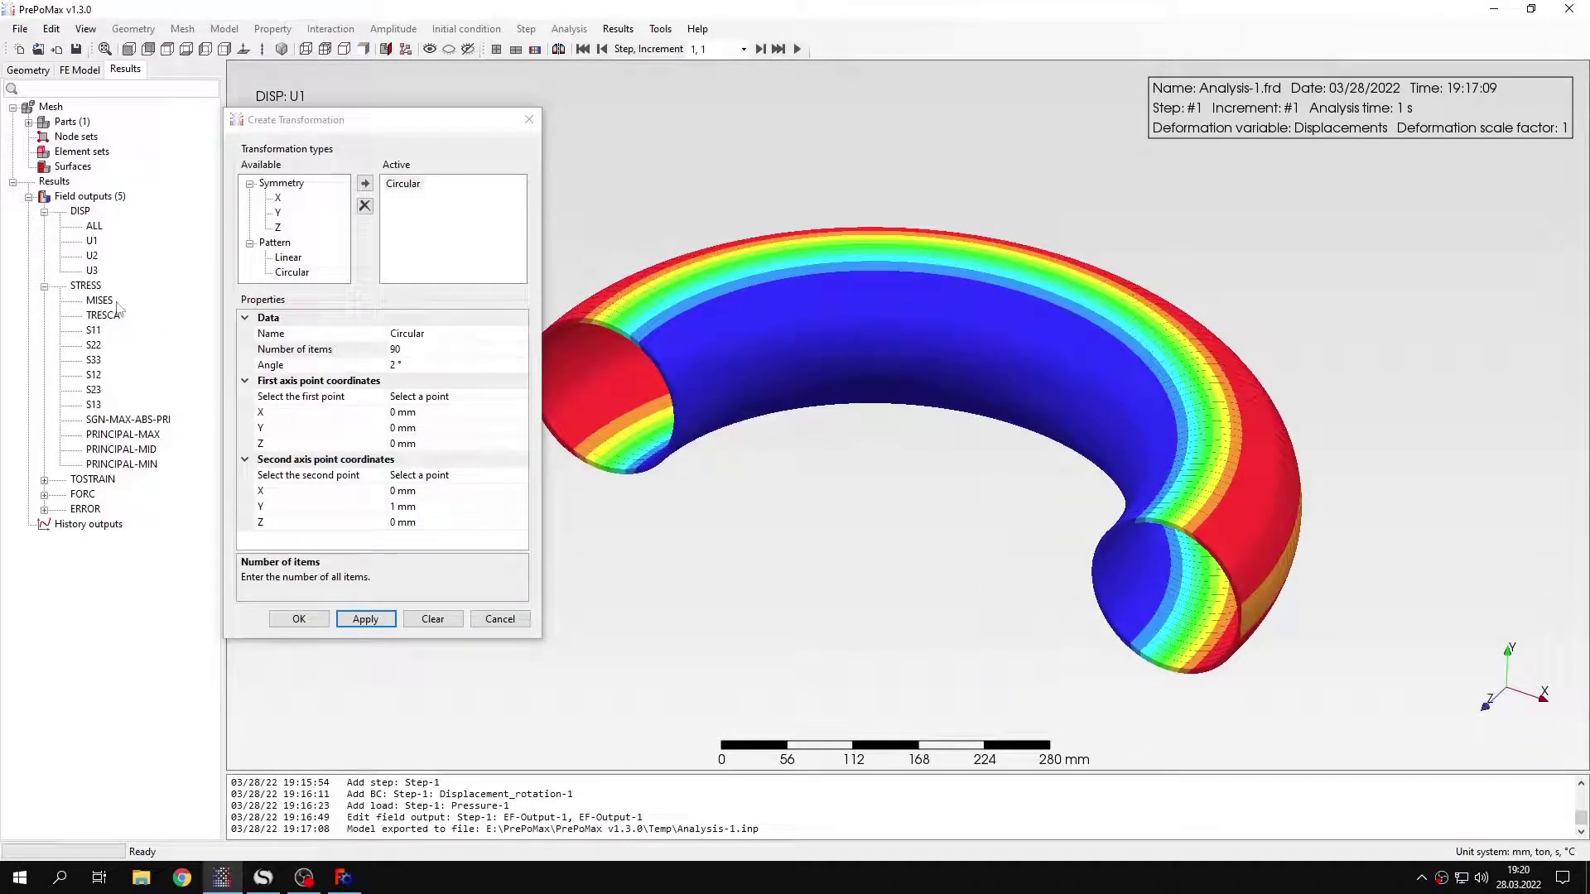
pyautogui.click(381, 631)
pyautogui.press('Escape')
pyautogui.click(100, 301)
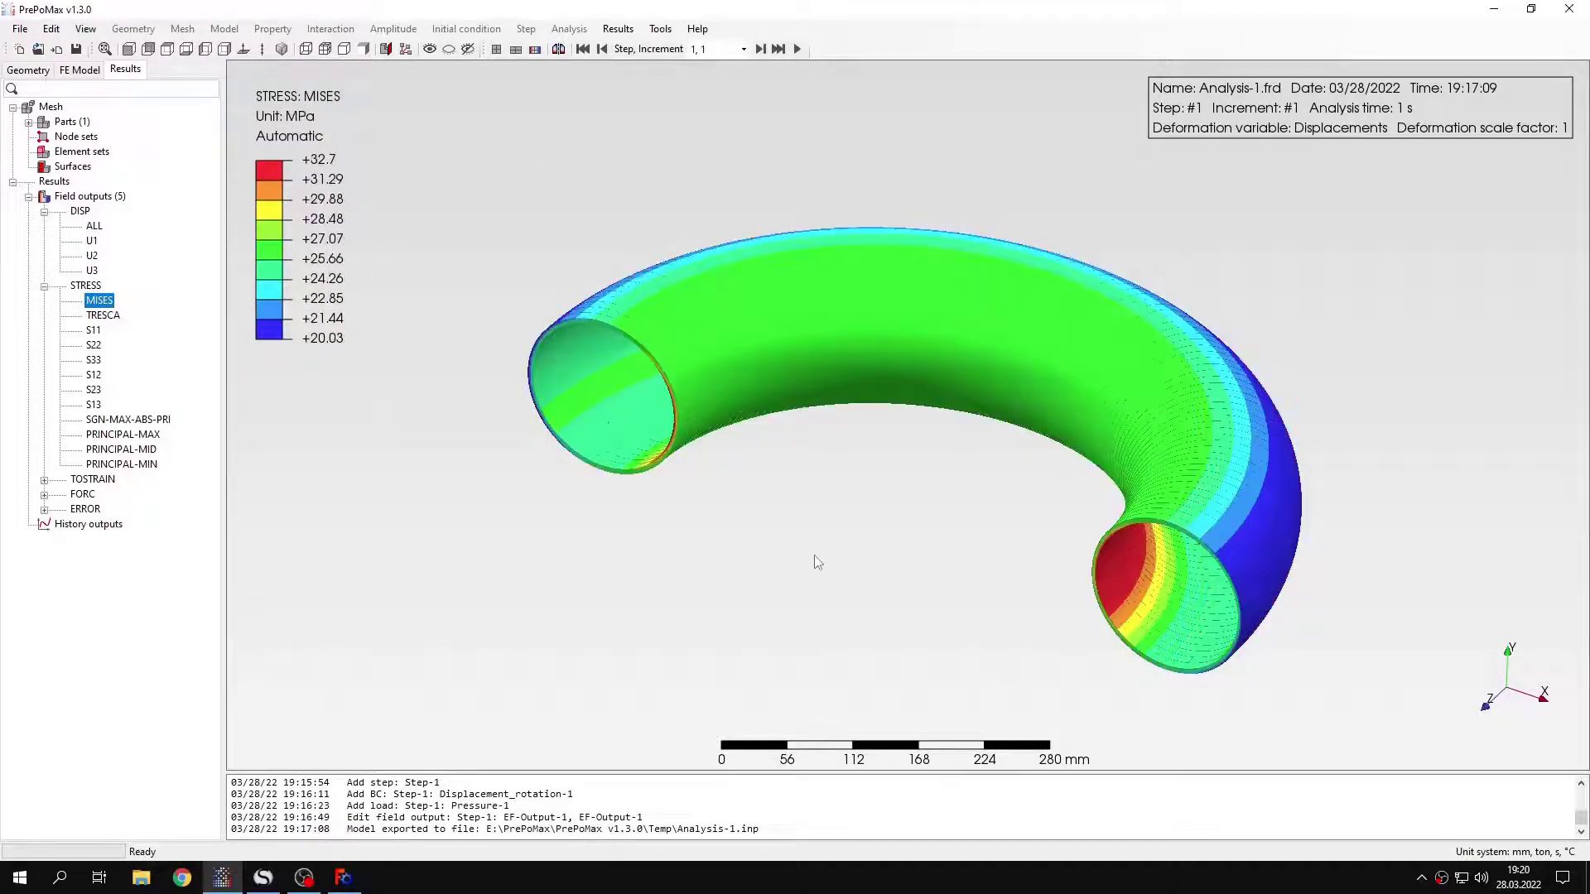
pyautogui.moveTo(817, 562); pyautogui.dragTo(854, 474, button='middle')
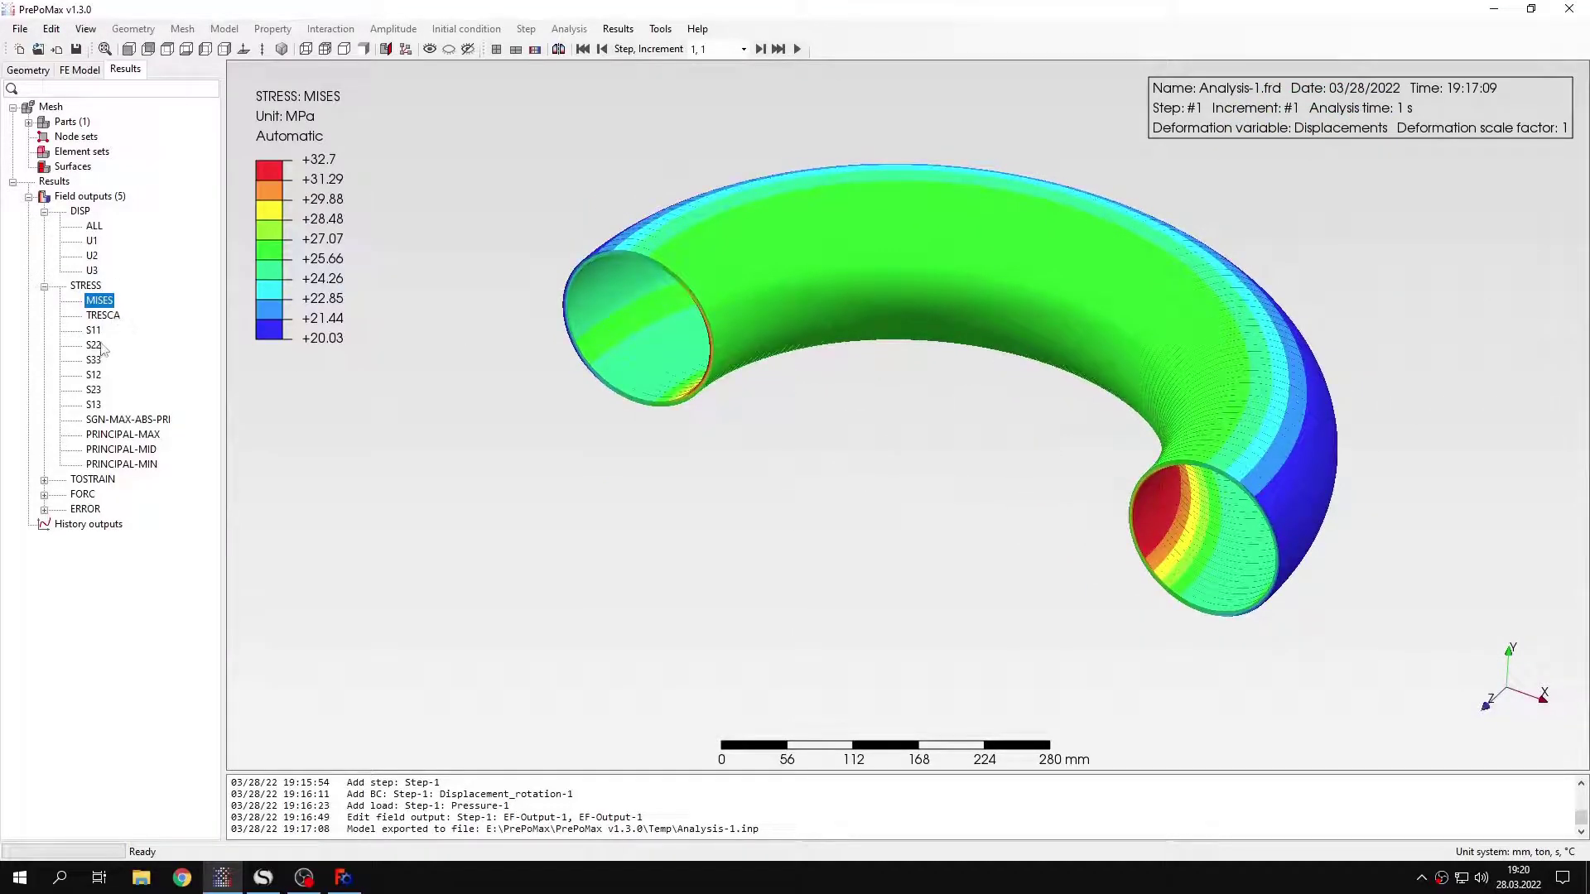
# Plot DISP ALL on the half torus (0.003706–0.01681 mm) and inspect it closely
pyautogui.click(95, 228)
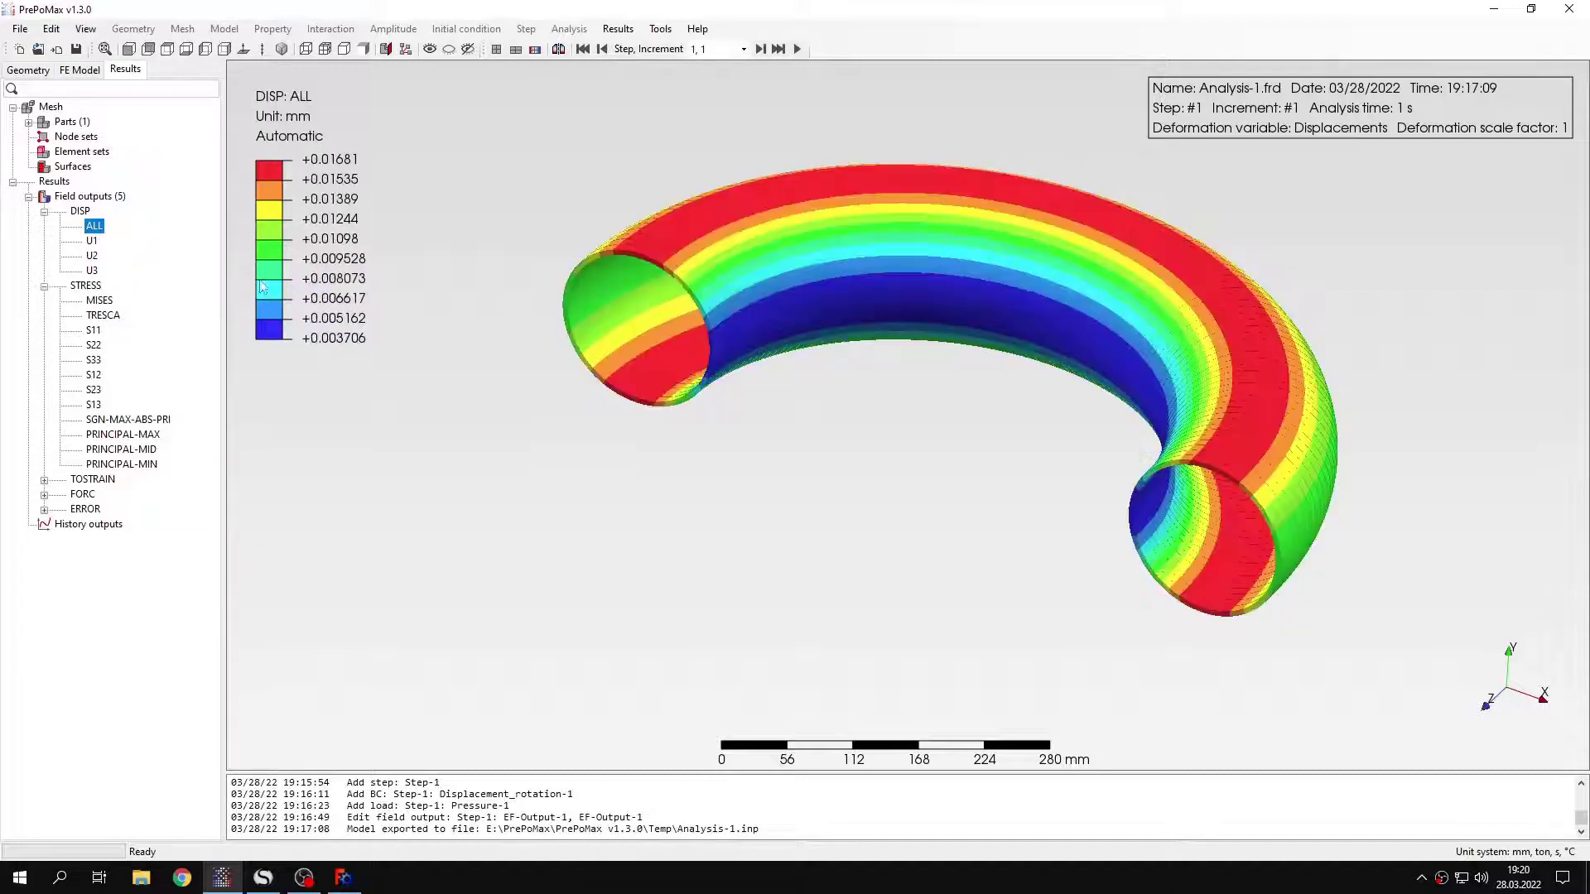
pyautogui.moveTo(833, 405); pyautogui.dragTo(785, 426, button='middle')
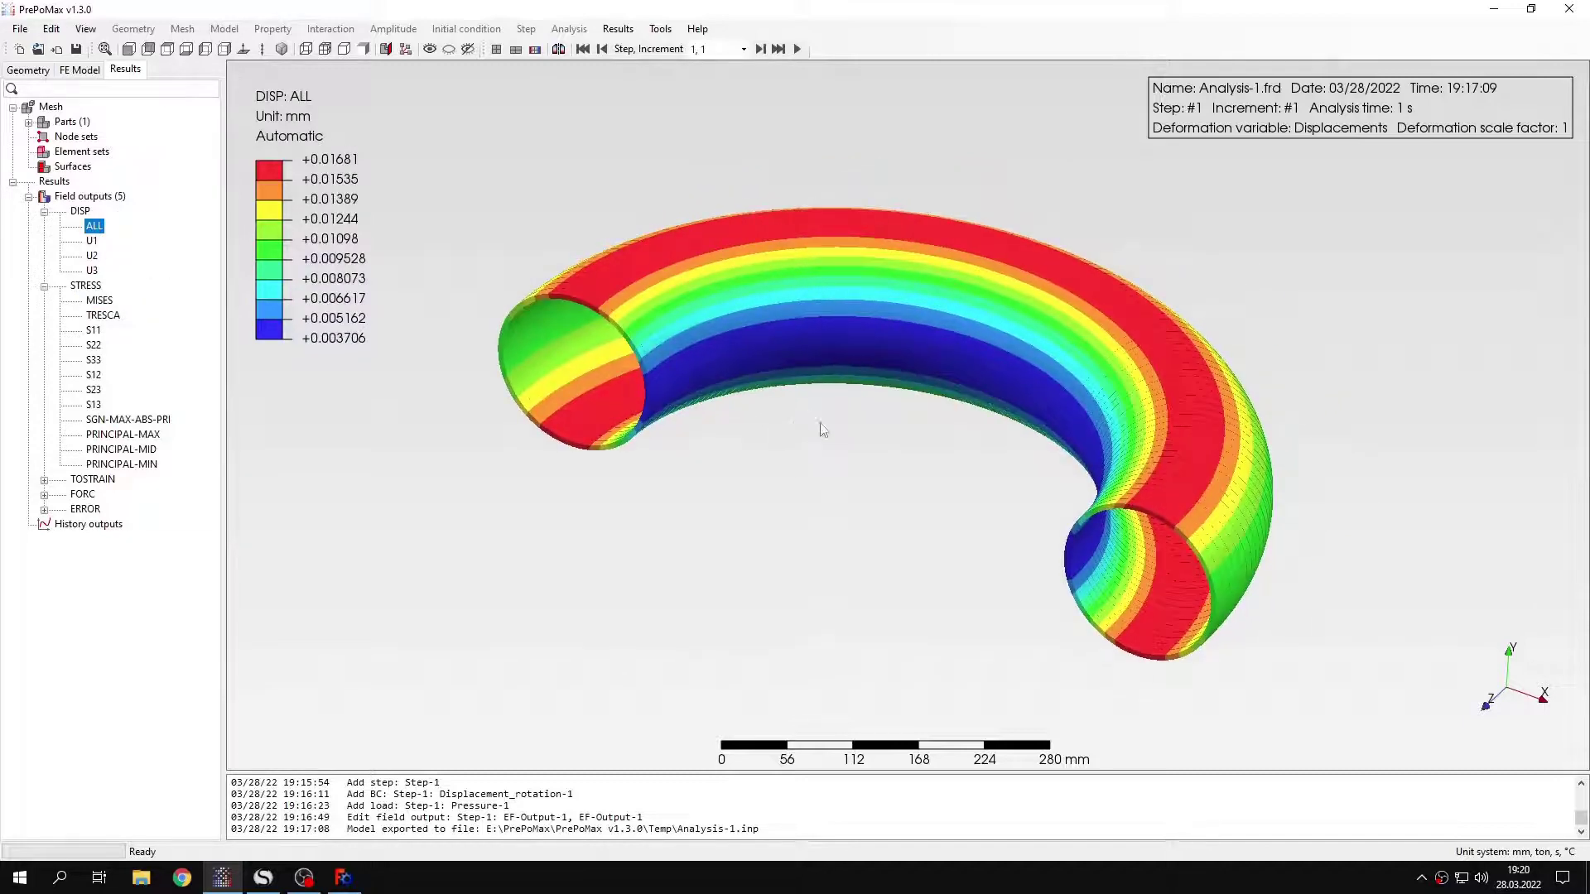
pyautogui.scroll(1, 802, 477)
pyautogui.scroll(-1, 802, 477)
pyautogui.scroll(5, 817, 467)
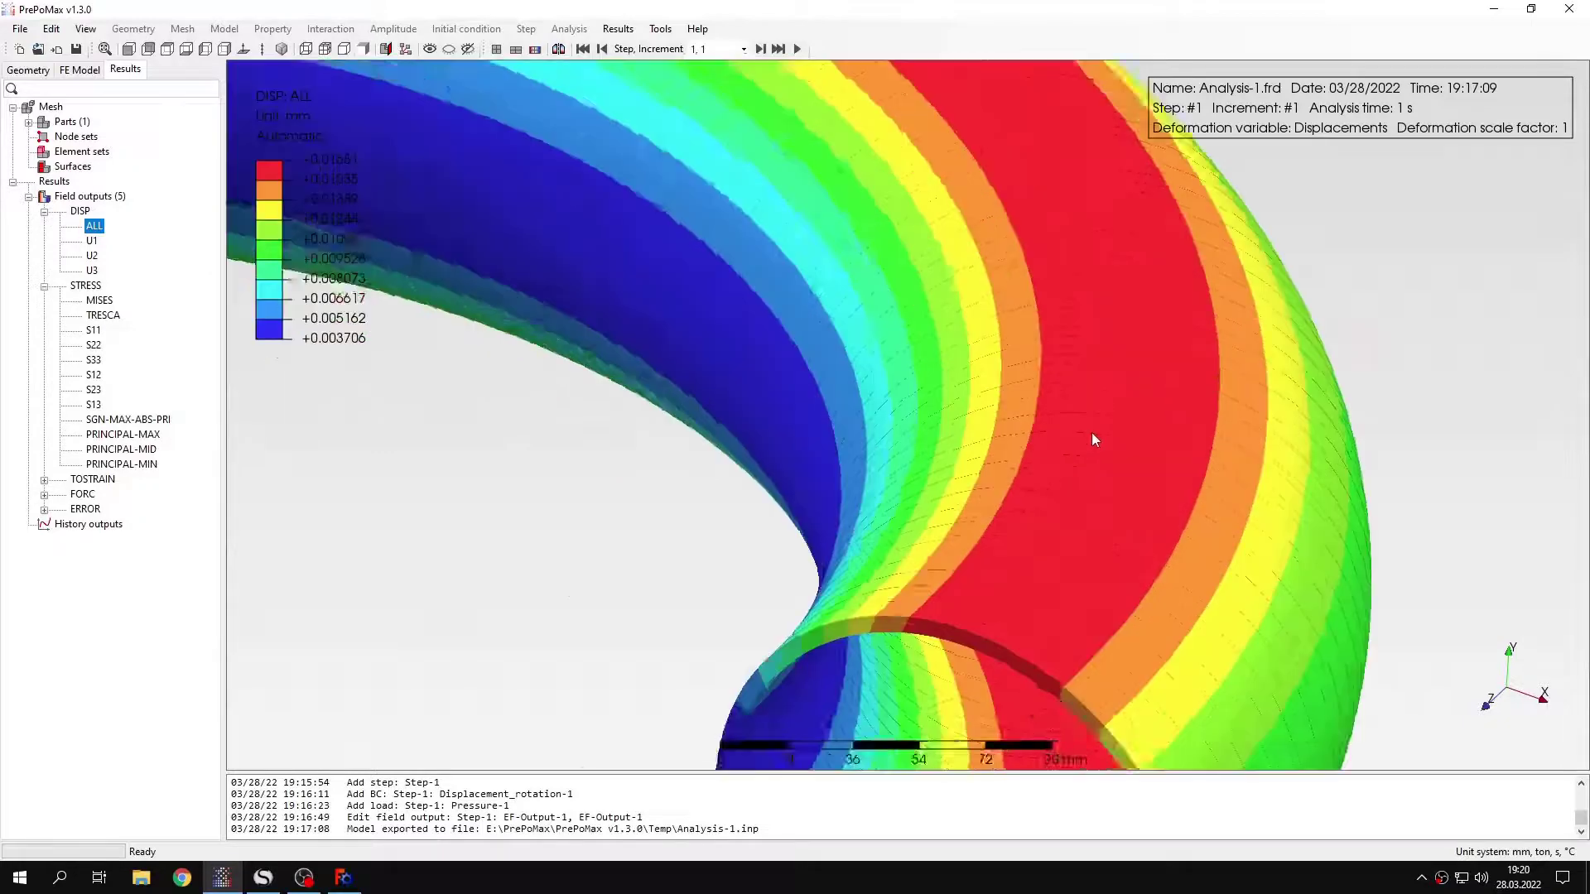
pyautogui.scroll(3, 1092, 434)
pyautogui.scroll(-8, 1020, 424)
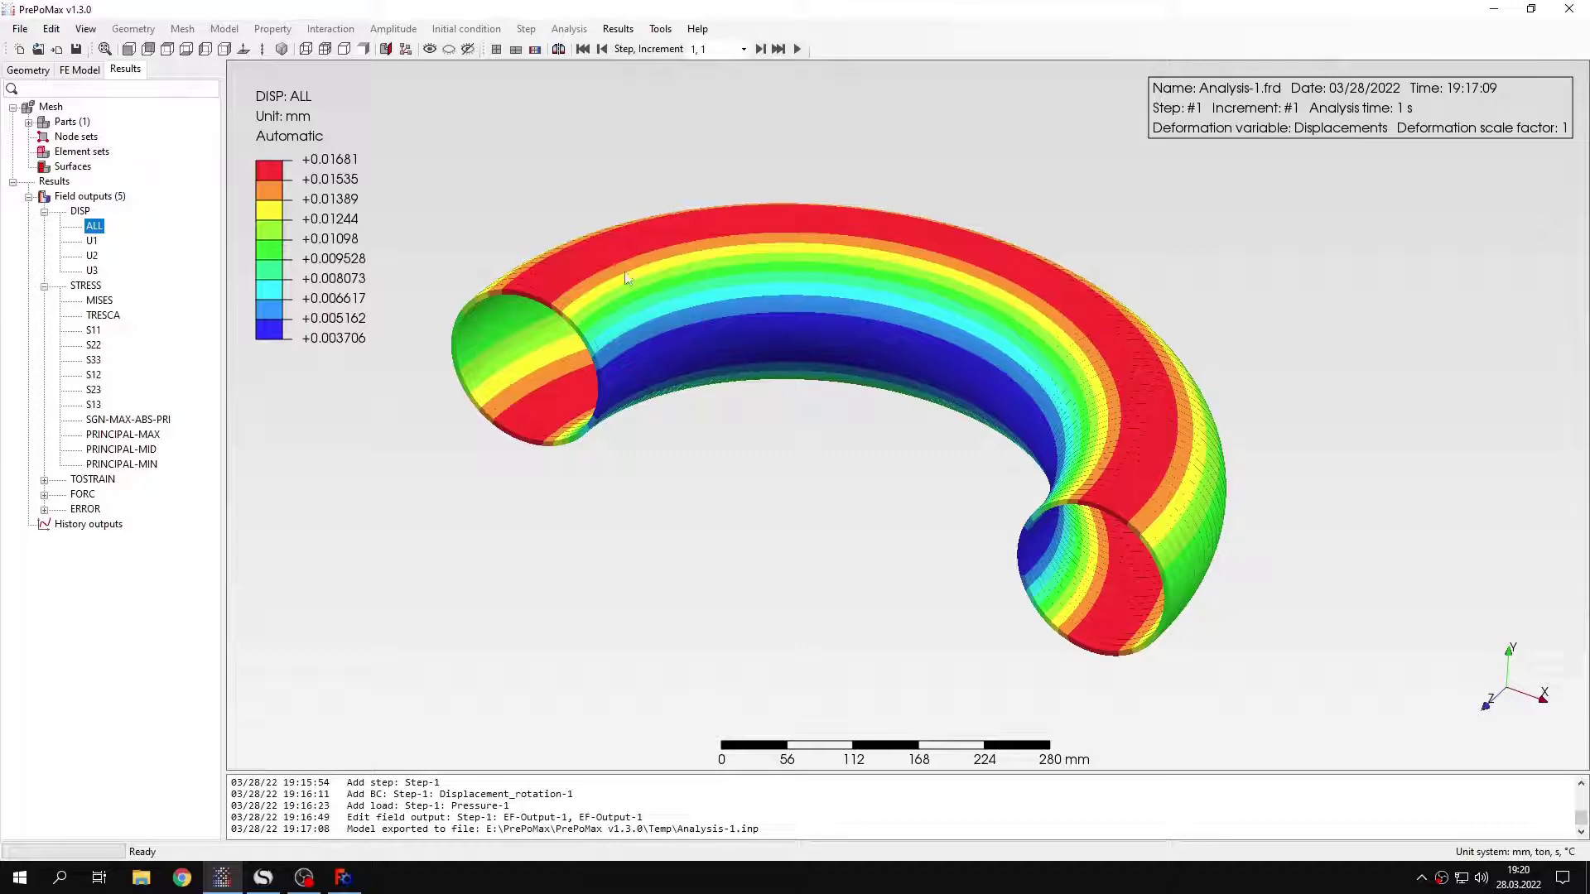
pyautogui.moveTo(943, 405)
pyautogui.mouseDown(button='middle')
pyautogui.moveTo(882, 483)
pyautogui.moveTo(842, 616)
pyautogui.moveTo(891, 494)
pyautogui.moveTo(834, 471)
pyautogui.moveTo(844, 450)
pyautogui.moveTo(828, 473)
pyautogui.mouseUp(button='middle')
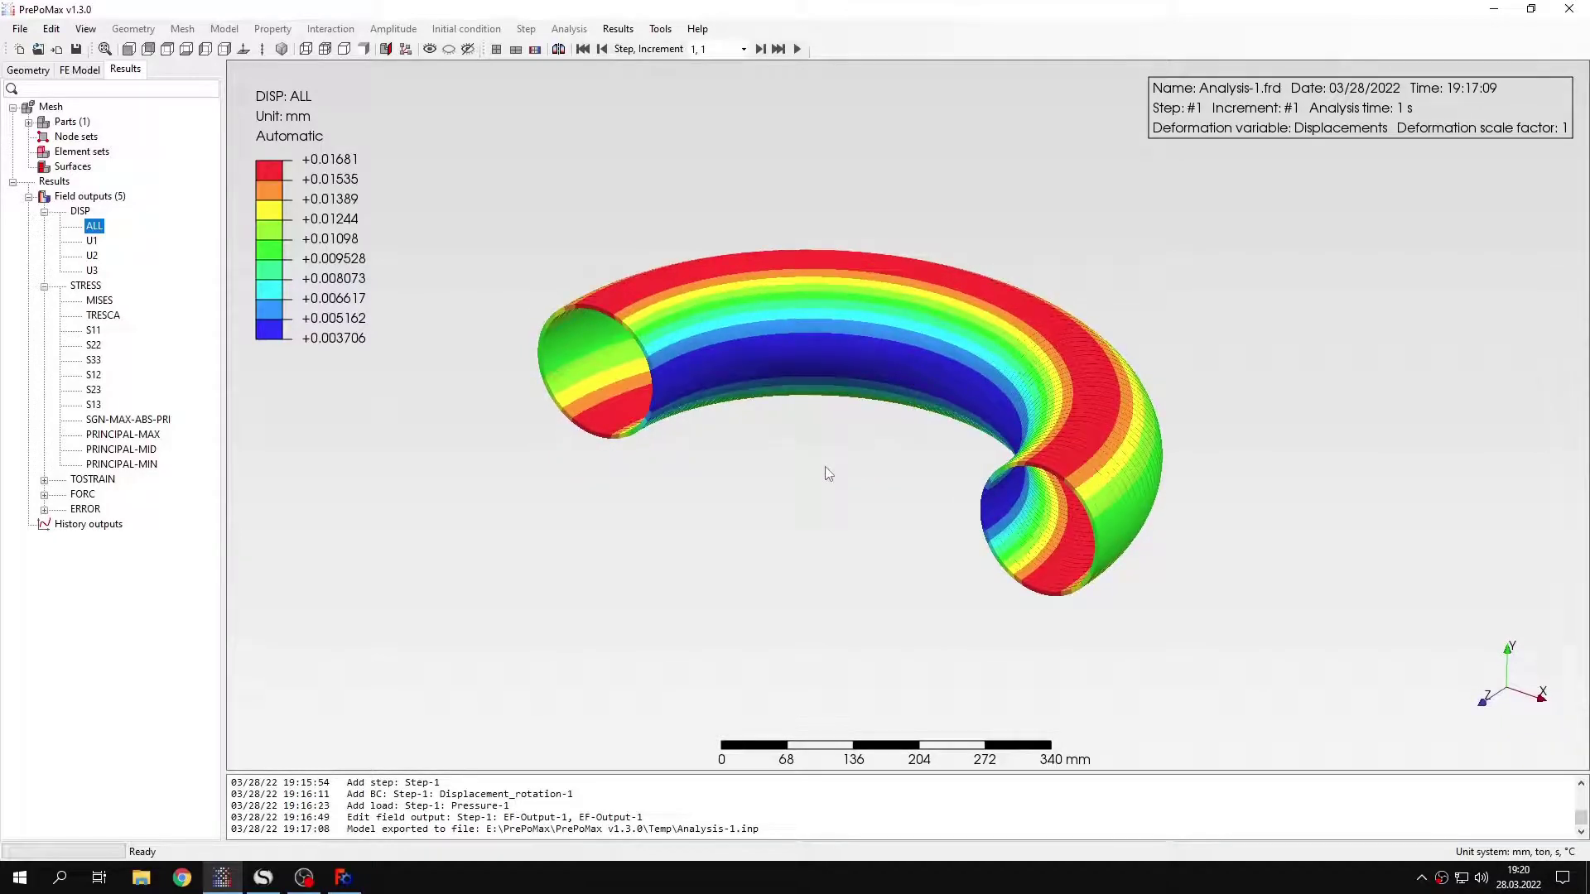